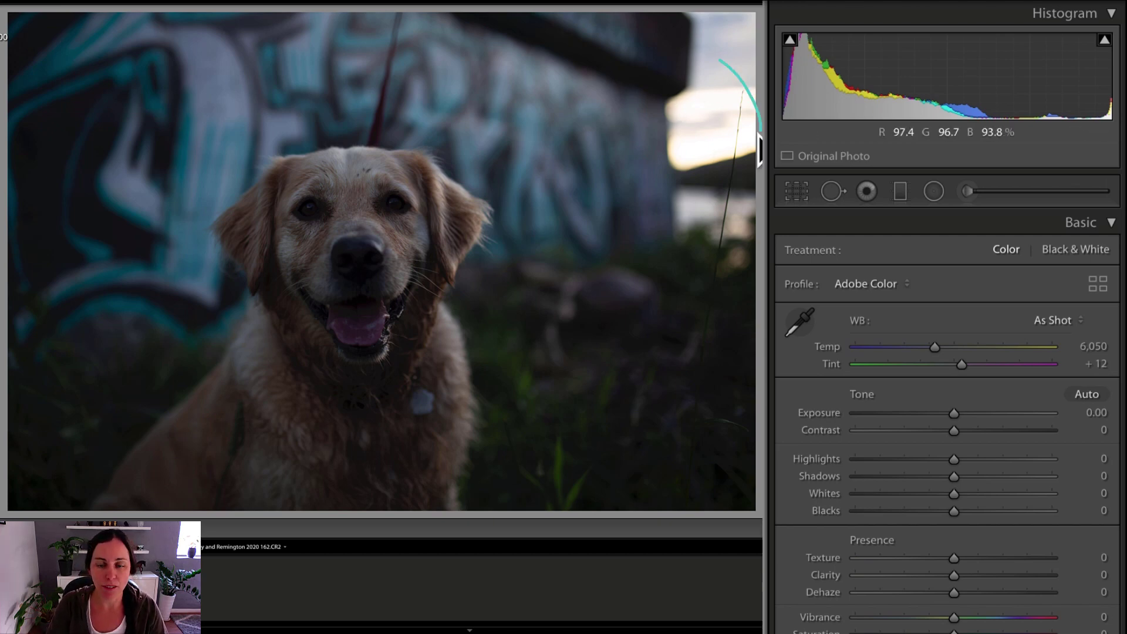
# Step: Try a tighter crop around the dog that cuts out the bright sky, and restore the full frame
pyautogui.press('r')
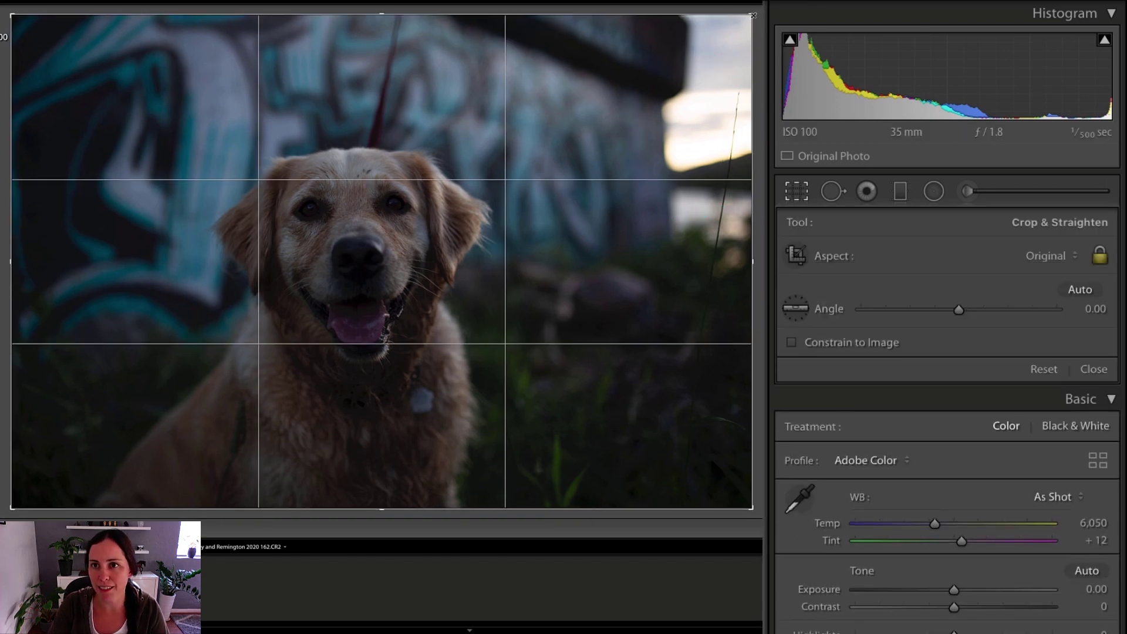
pyautogui.moveTo(754, 15); pyautogui.dragTo(717, 51)
pyautogui.press('Return')
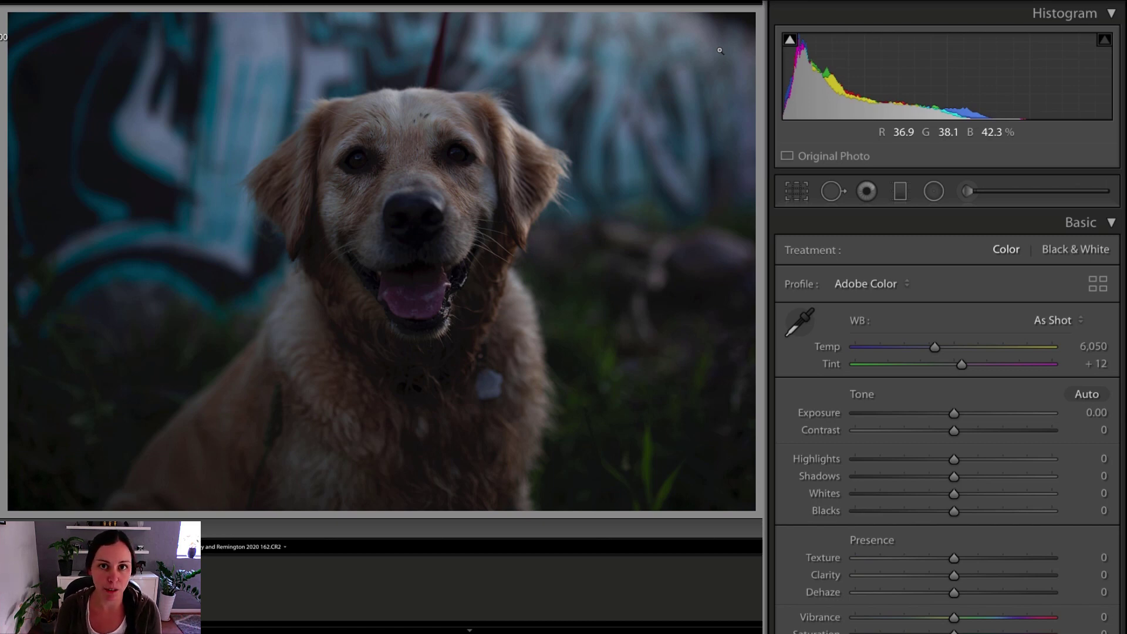
pyautogui.press('r')
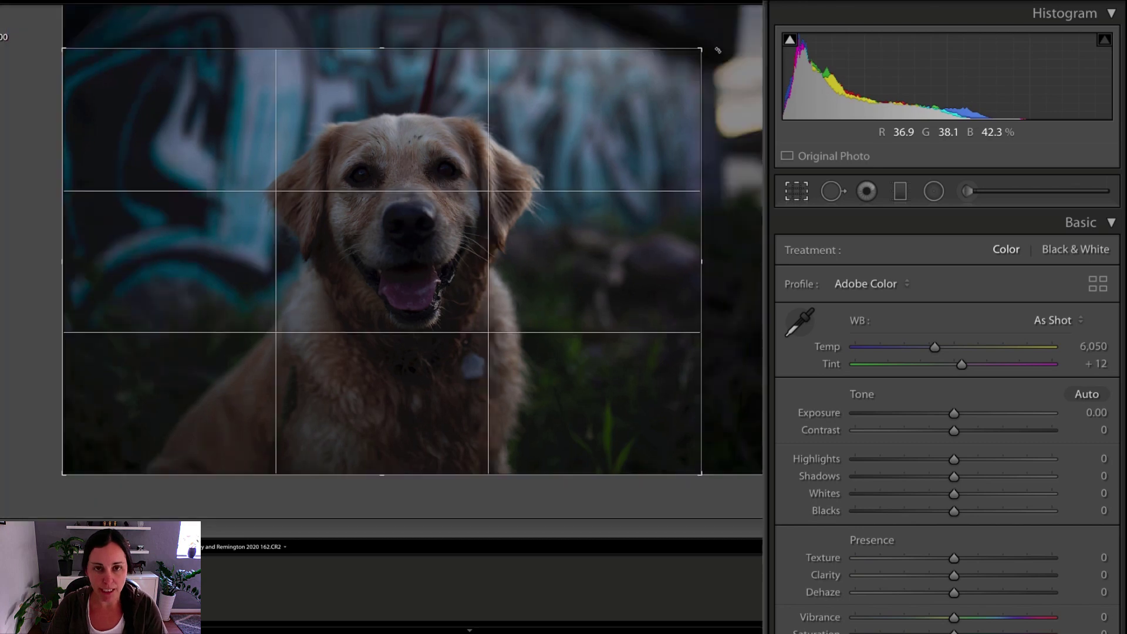
pyautogui.moveTo(716, 46); pyautogui.dragTo(757, 3)
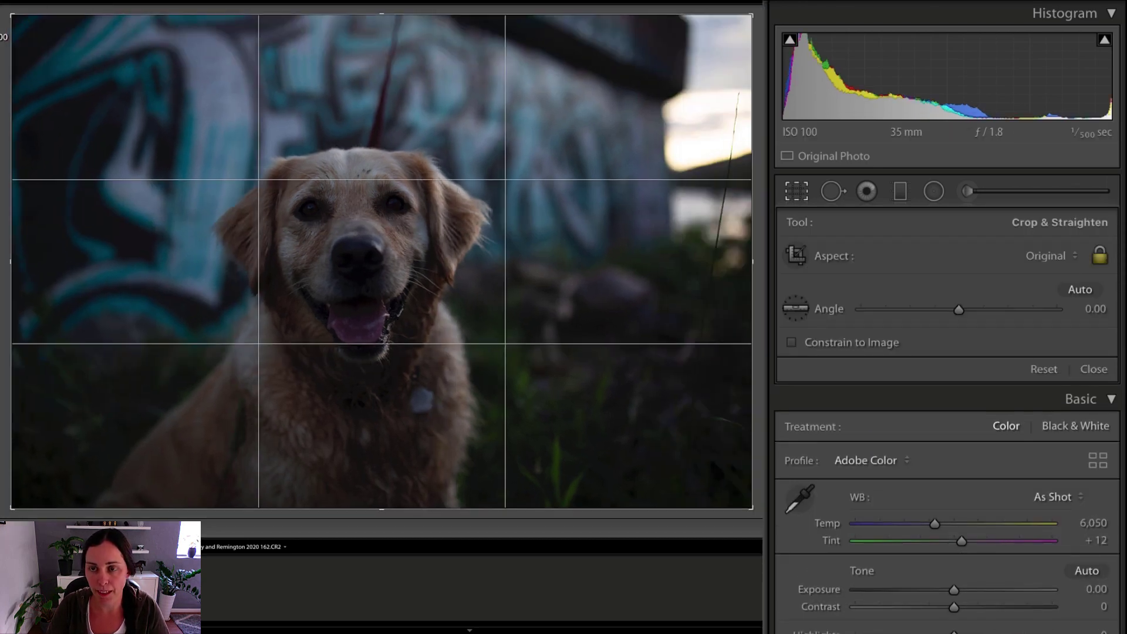
pyautogui.press('r')
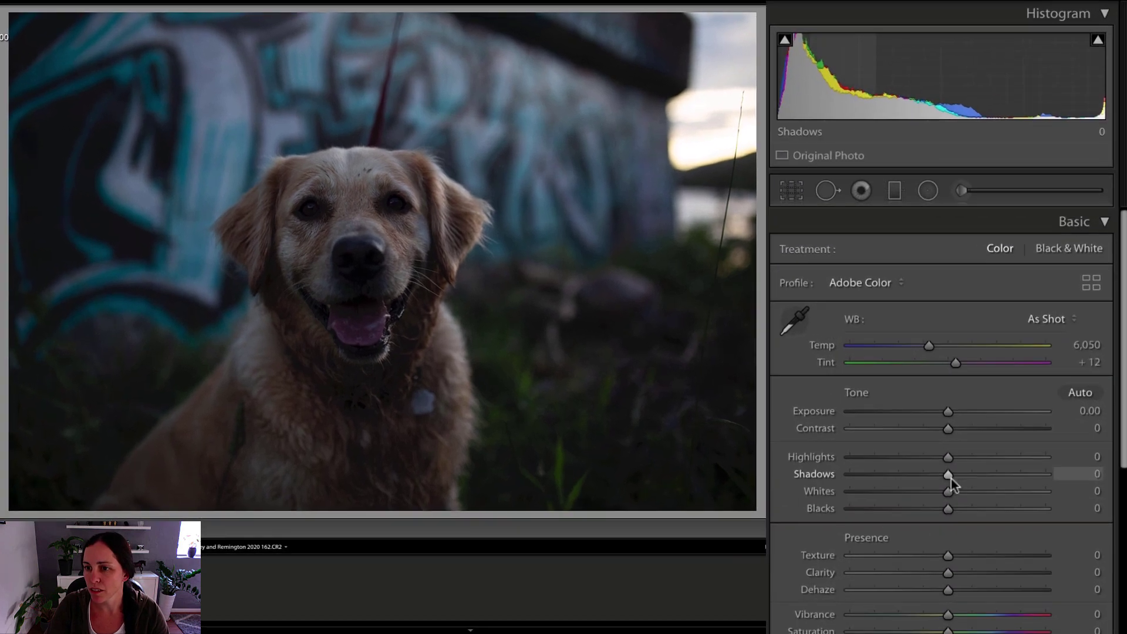
# Step: Brighten and warm the dog photo with Shadows at +67, Exposure at +0.60 and white balance Temp at 6,842
pyautogui.moveTo(1037, 245); pyautogui.dragTo(1063, 245)
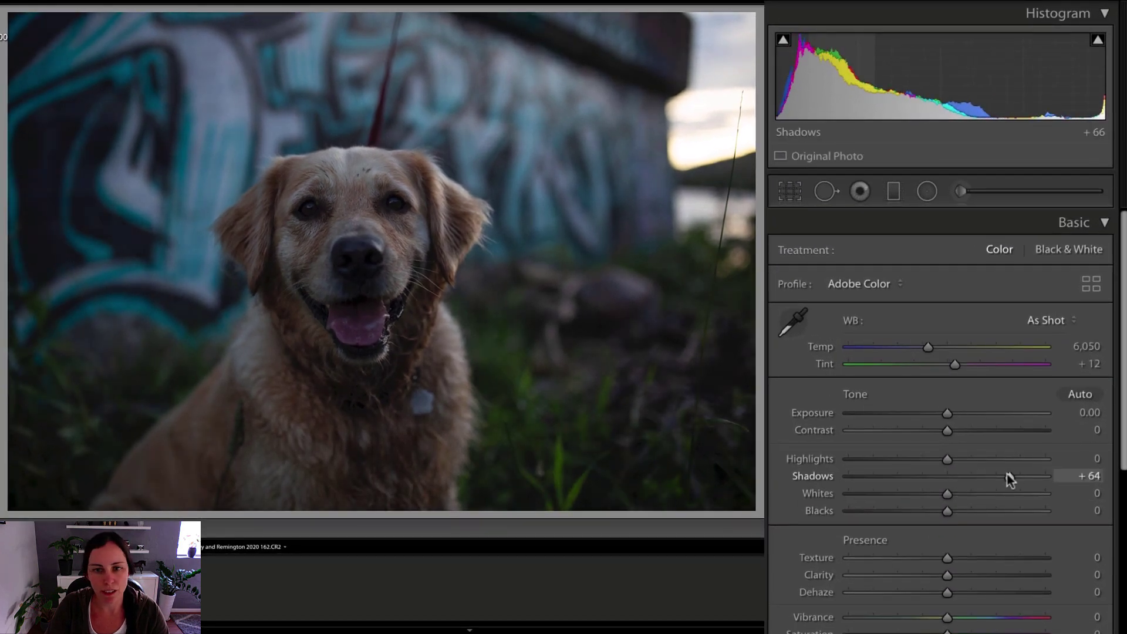
pyautogui.moveTo(1010, 478); pyautogui.dragTo(1015, 476)
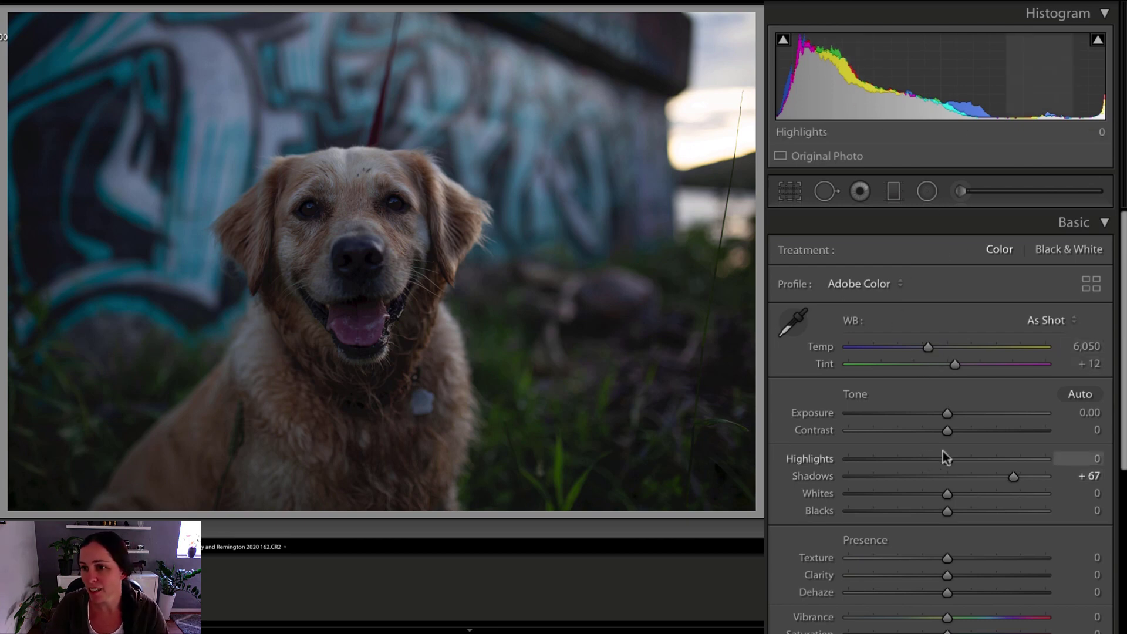
pyautogui.moveTo(948, 414); pyautogui.dragTo(960, 414)
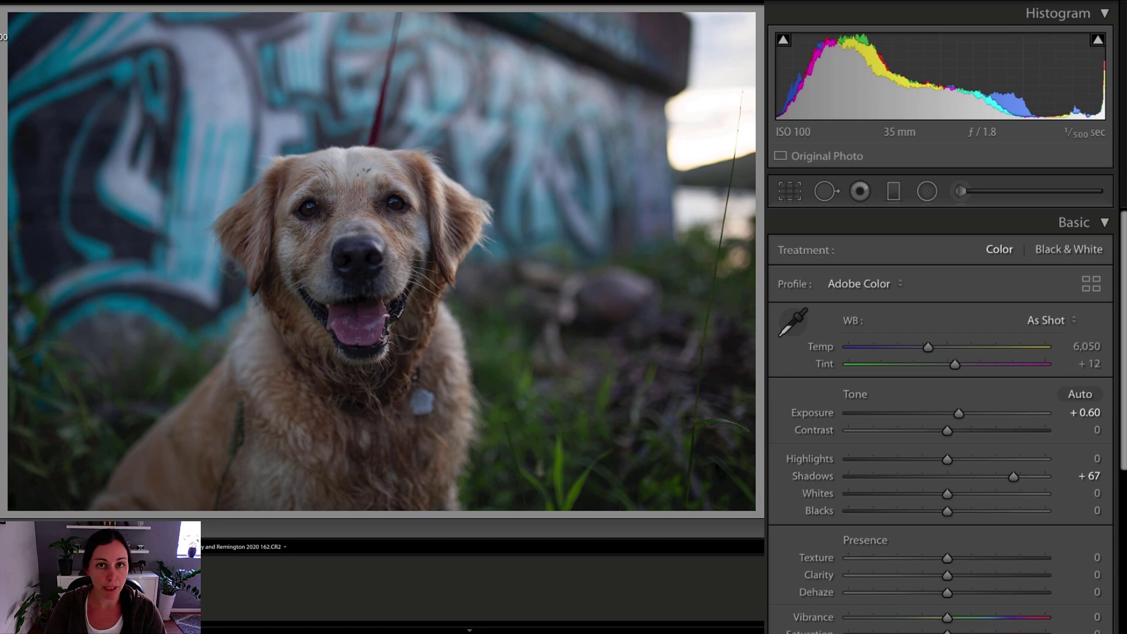
pyautogui.moveTo(928, 347); pyautogui.dragTo(944, 352)
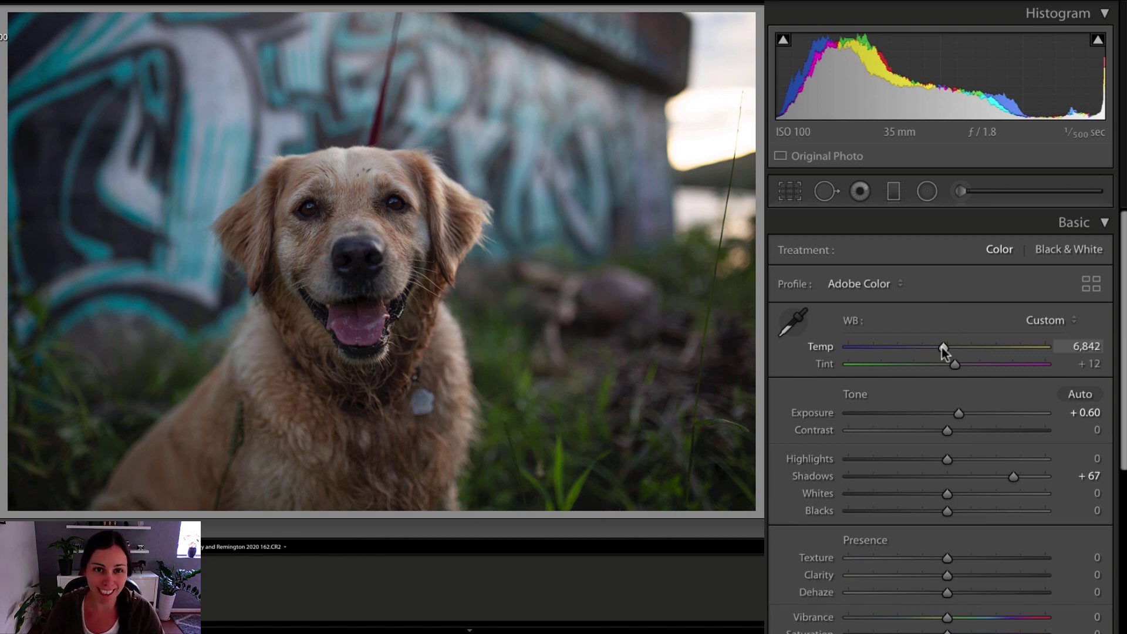
# Step: Balance the photo's tones with Highlights −47, Whites +10, Blacks −7, Contrast +5 and Exposure +1.20
pyautogui.moveTo(947, 459); pyautogui.dragTo(889, 468)
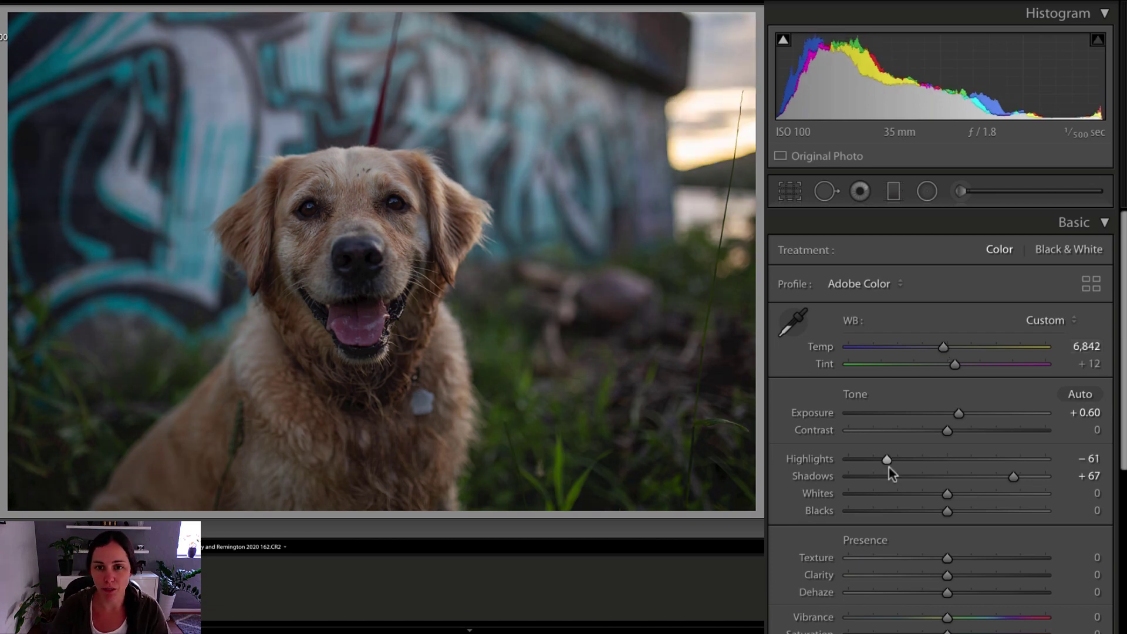
pyautogui.moveTo(889, 463); pyautogui.dragTo(917, 466)
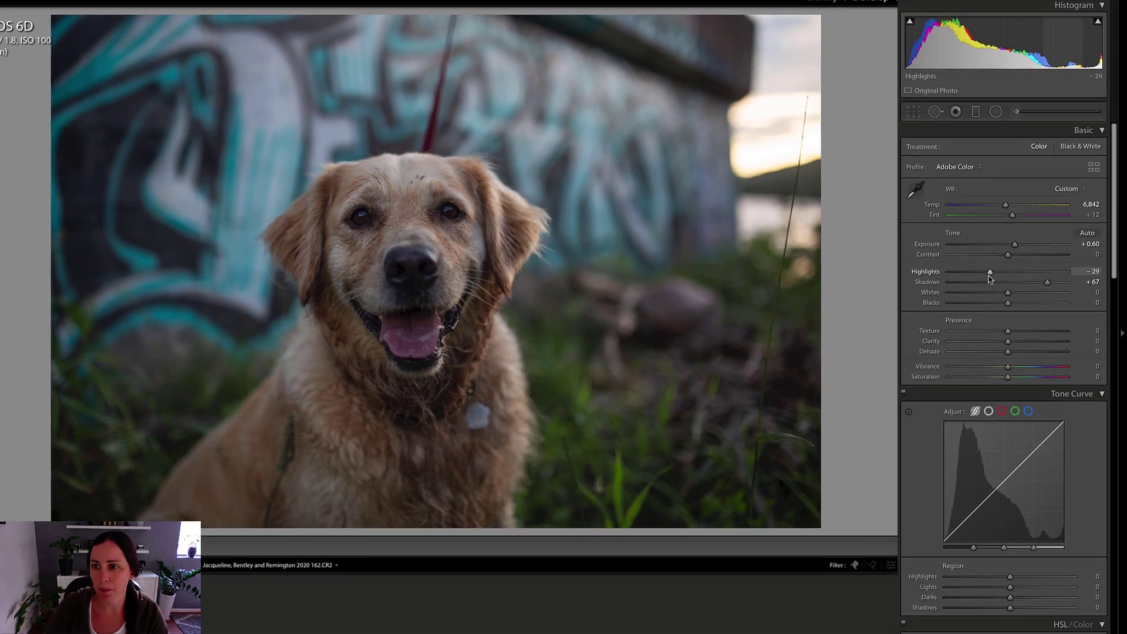
pyautogui.moveTo(960, 358); pyautogui.dragTo(945, 358)
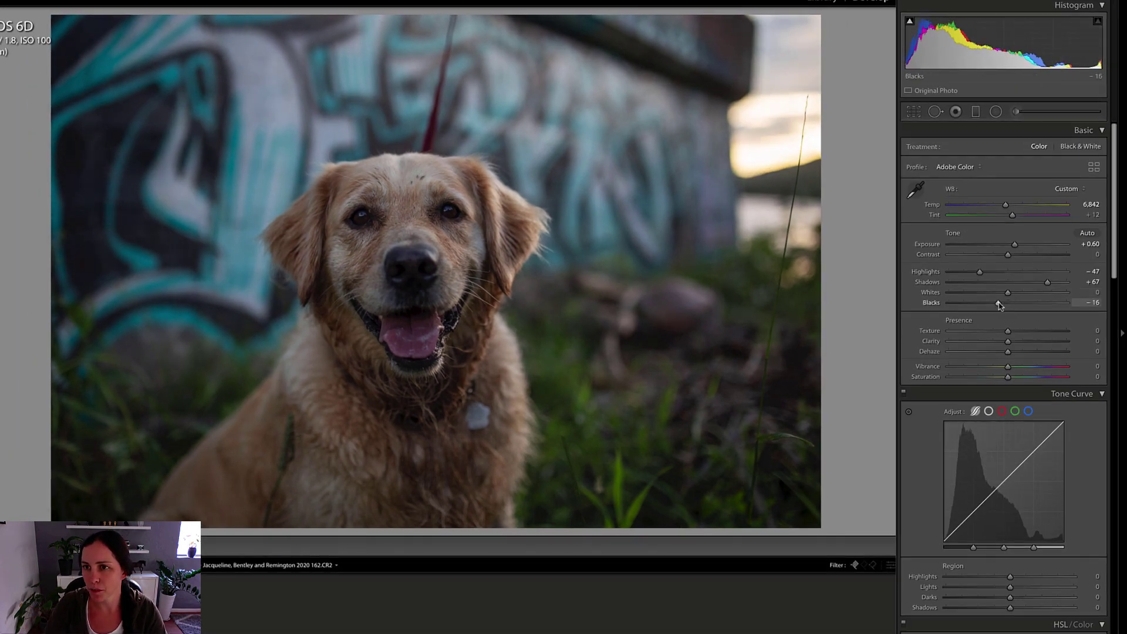
pyautogui.moveTo(1008, 304); pyautogui.dragTo(1013, 293)
pyautogui.moveTo(1008, 255); pyautogui.dragTo(1023, 245)
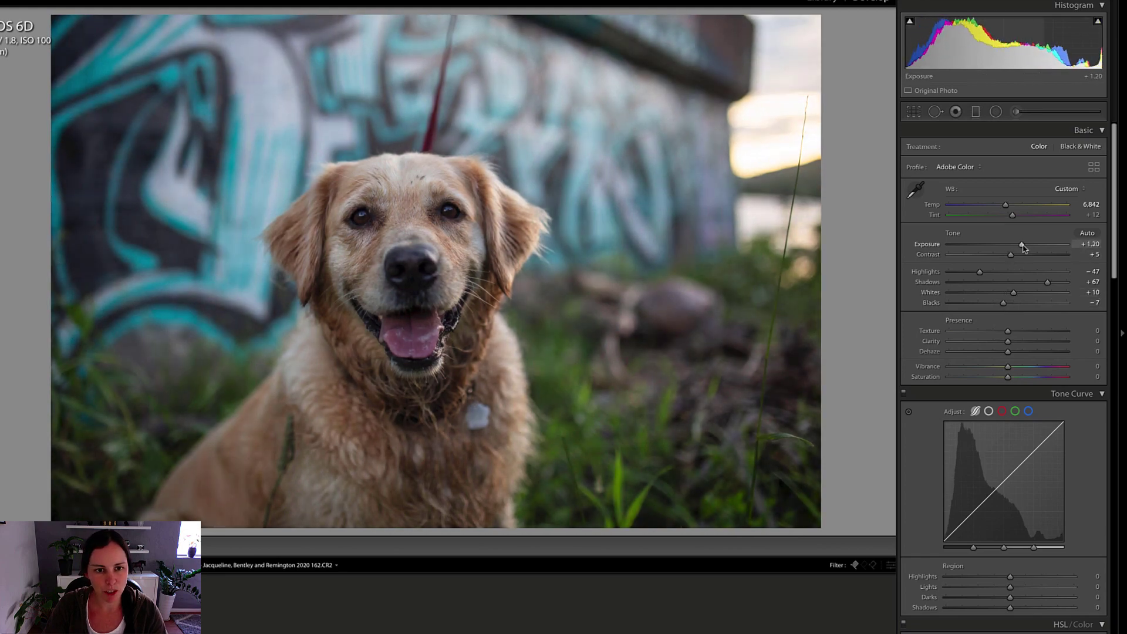
# Step: Adjust the tone curve regions to Highlights −29, Lights +4, Darks +16 and Shadows −4
pyautogui.moveTo(1010, 598); pyautogui.dragTo(992, 578)
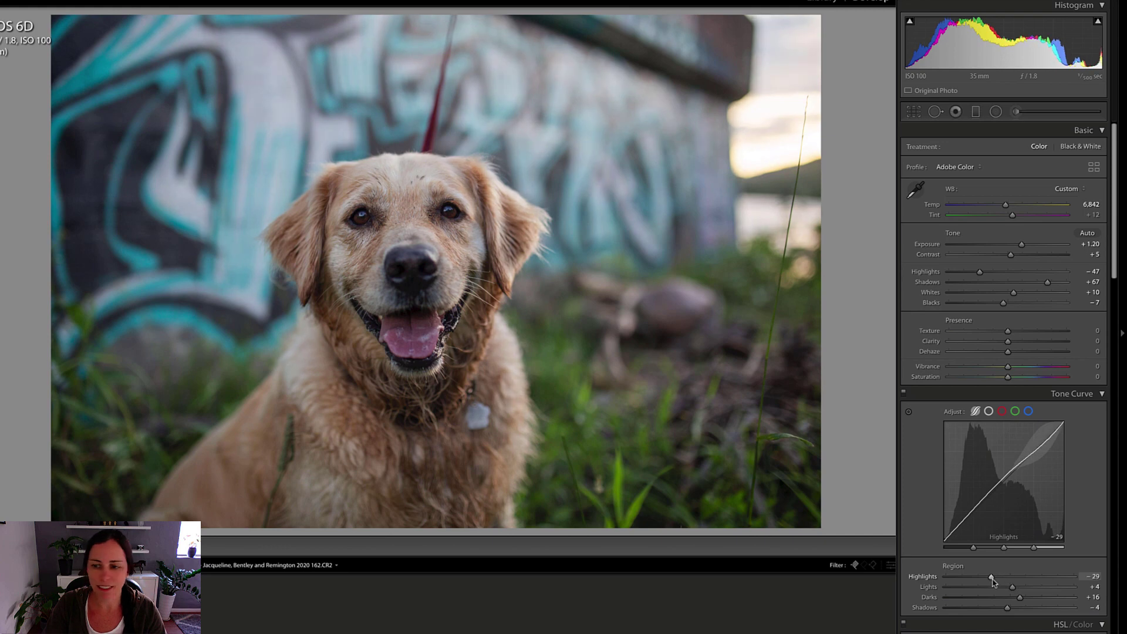
# Step: Set Clarity and Vibrance to +10 each, and warm the white balance to Temp 7,820 with Tint +13
pyautogui.moveTo(1006, 205); pyautogui.dragTo(1014, 217)
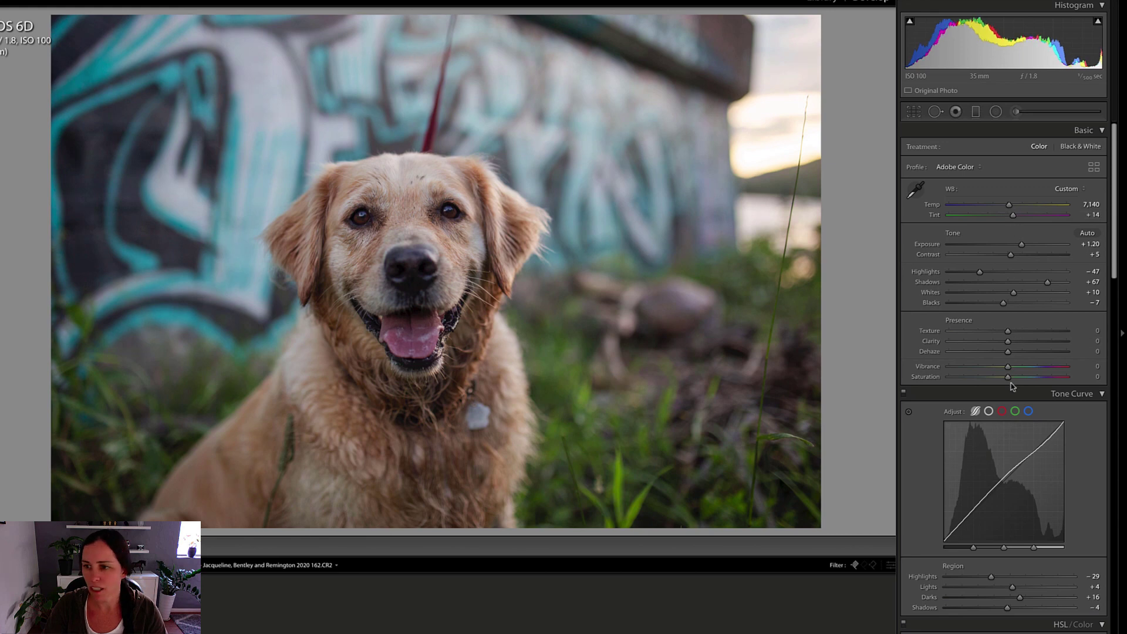
pyautogui.moveTo(1008, 342); pyautogui.dragTo(1014, 369)
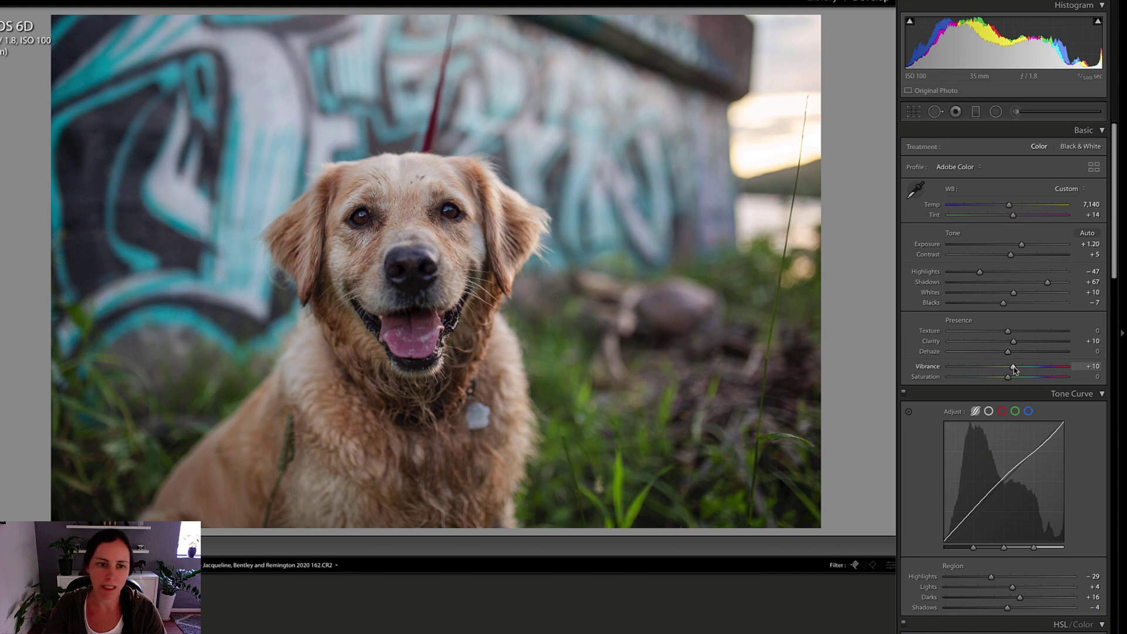
pyautogui.moveTo(1014, 215); pyautogui.dragTo(1018, 209)
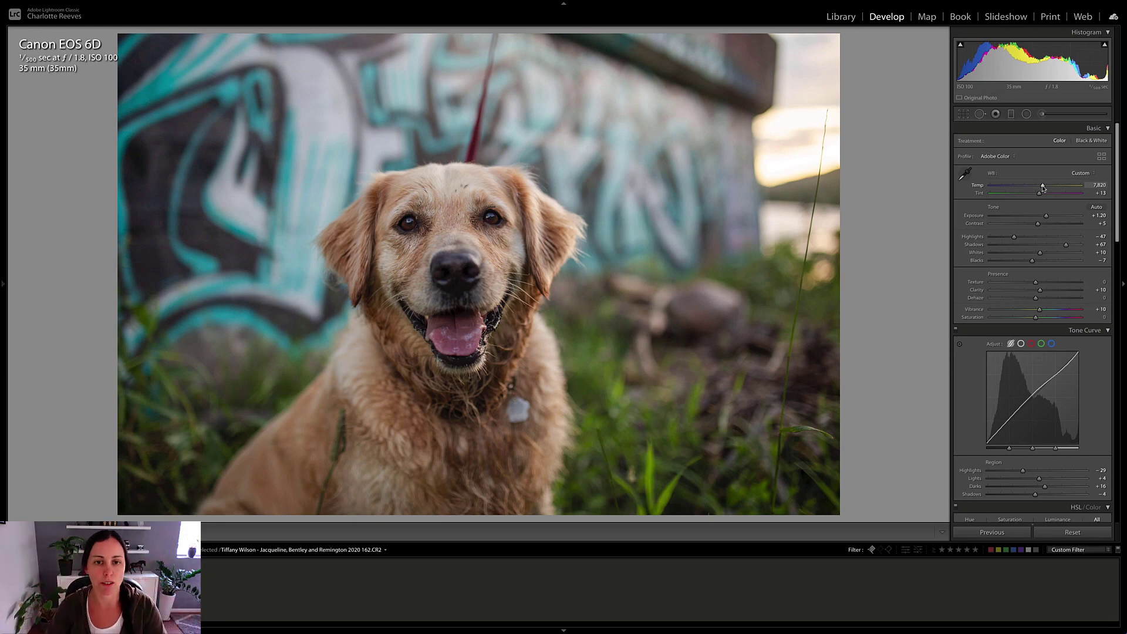
# Step: Check the dog's face up close, and refine Exposure to +1.35 and the tone curve to Highlights −32 and Lights +6
pyautogui.click(594, 228)
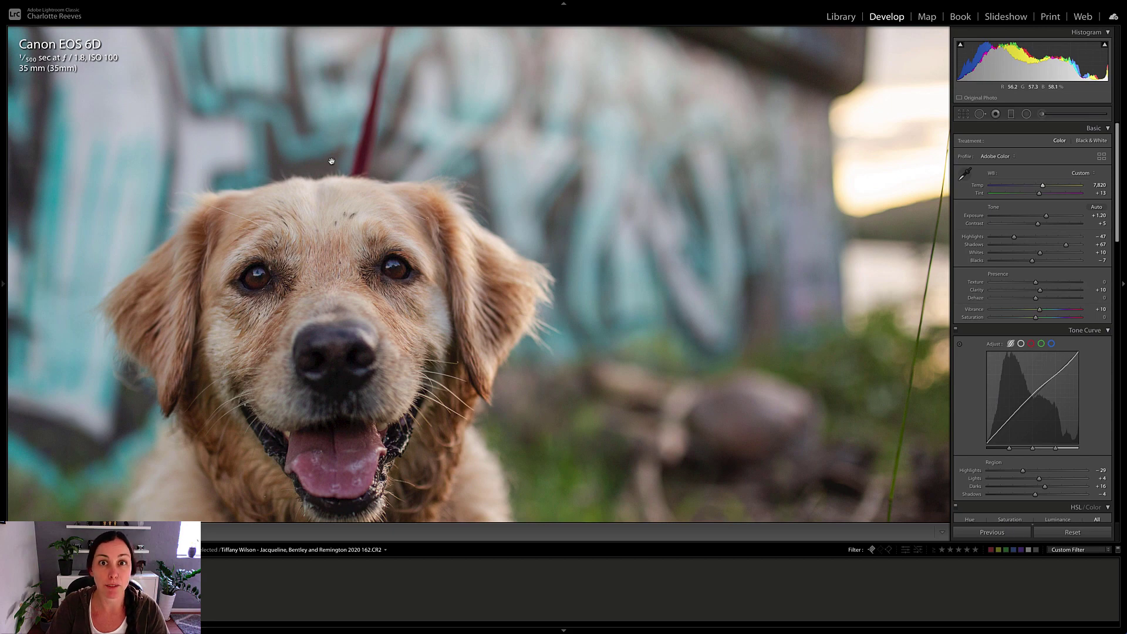
pyautogui.click(472, 312)
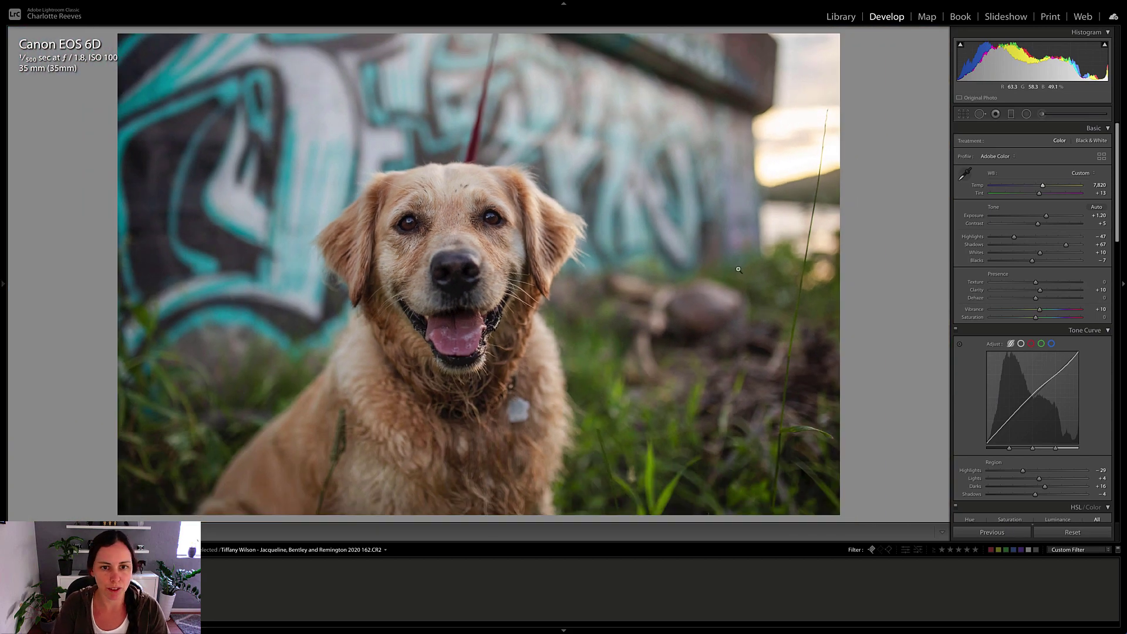
pyautogui.click(461, 239)
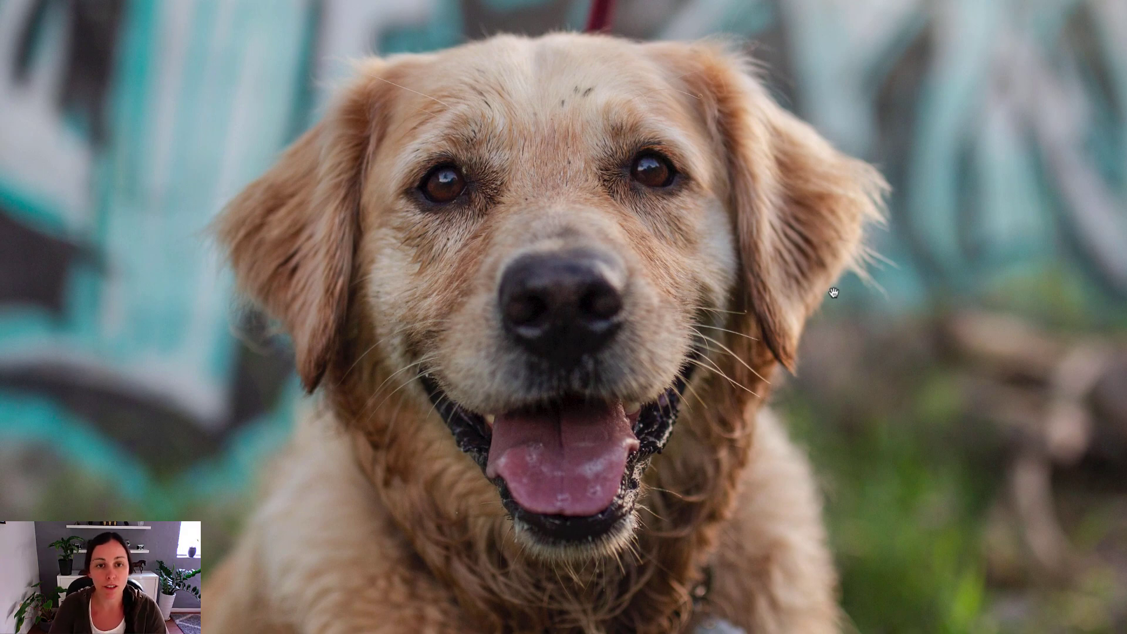
pyautogui.click(833, 292)
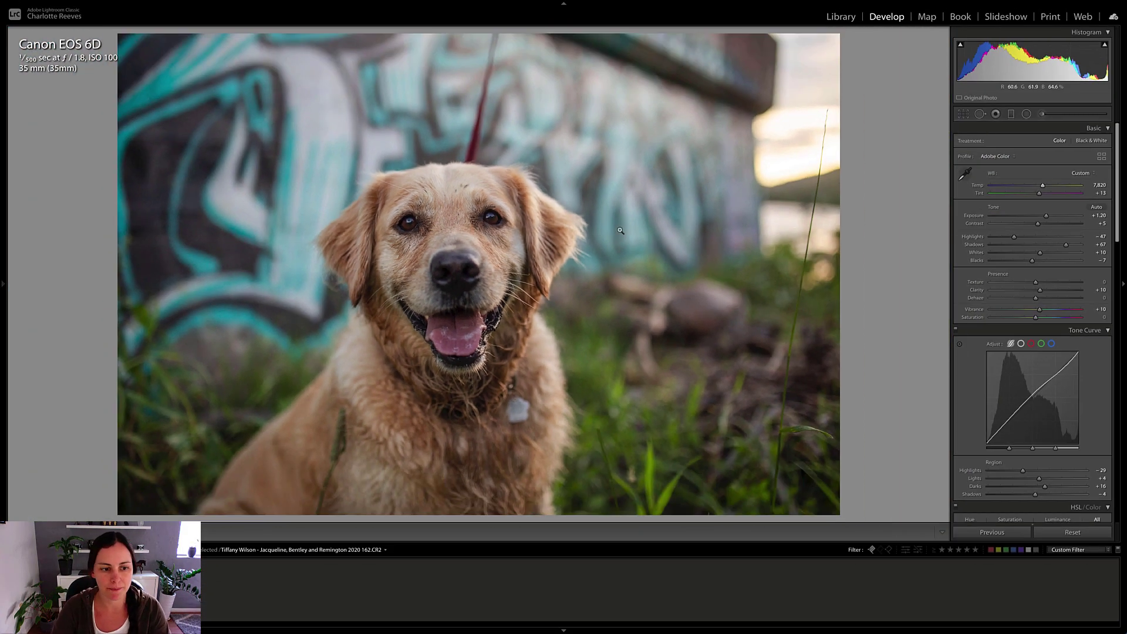
pyautogui.scroll(-1, 1058, 213)
pyautogui.moveTo(1046, 216); pyautogui.dragTo(1047, 214)
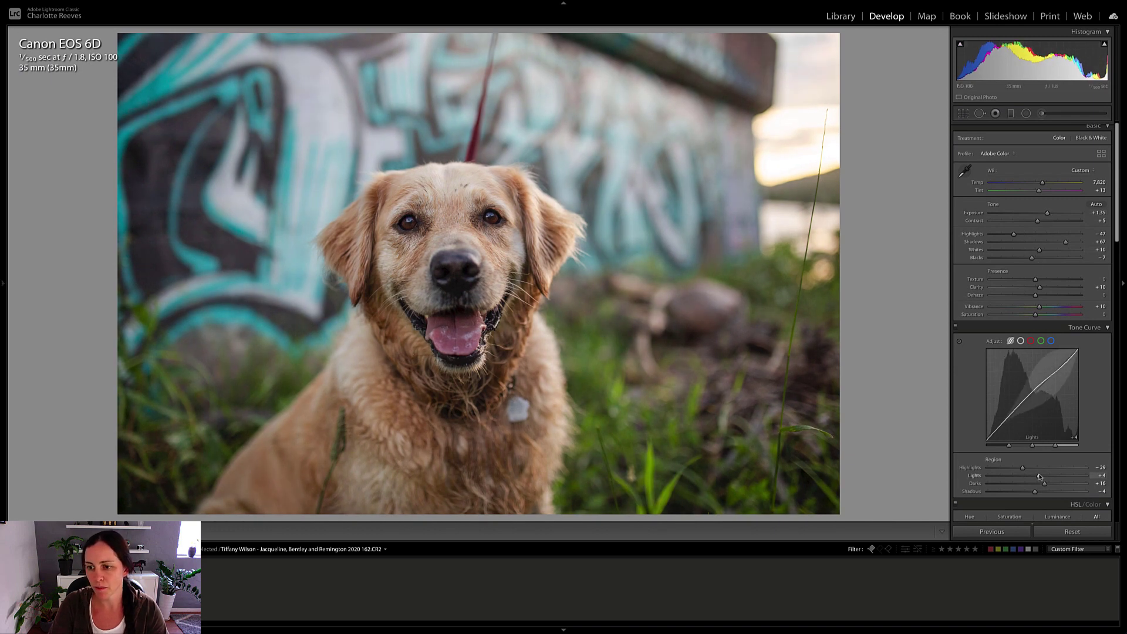
pyautogui.moveTo(1039, 476); pyautogui.dragTo(1023, 469)
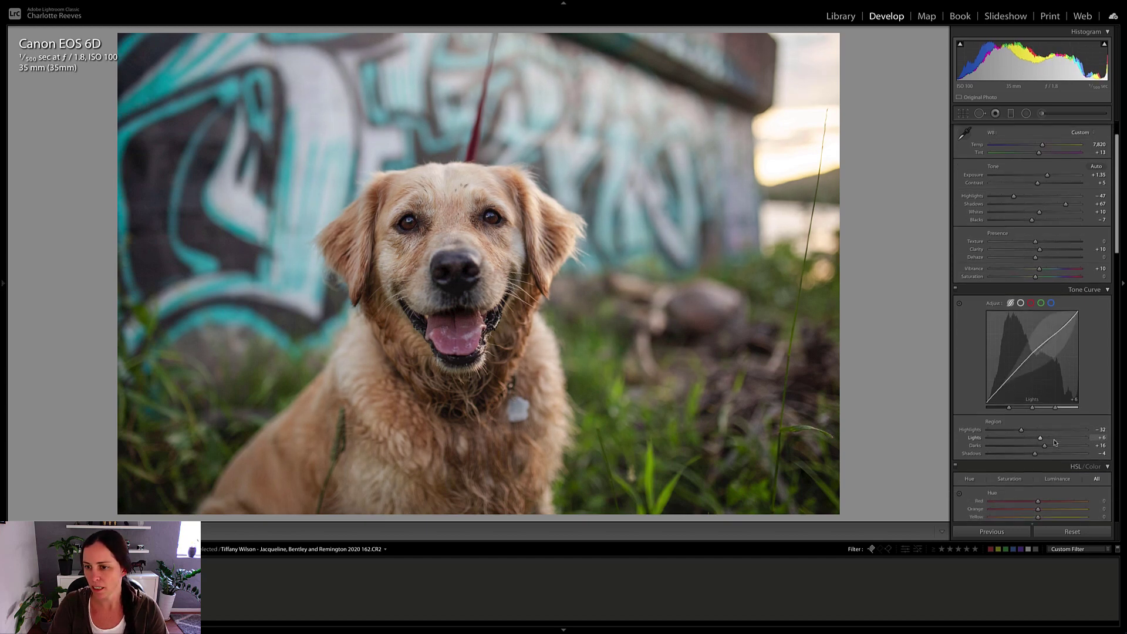
pyautogui.scroll(-1, 1055, 443)
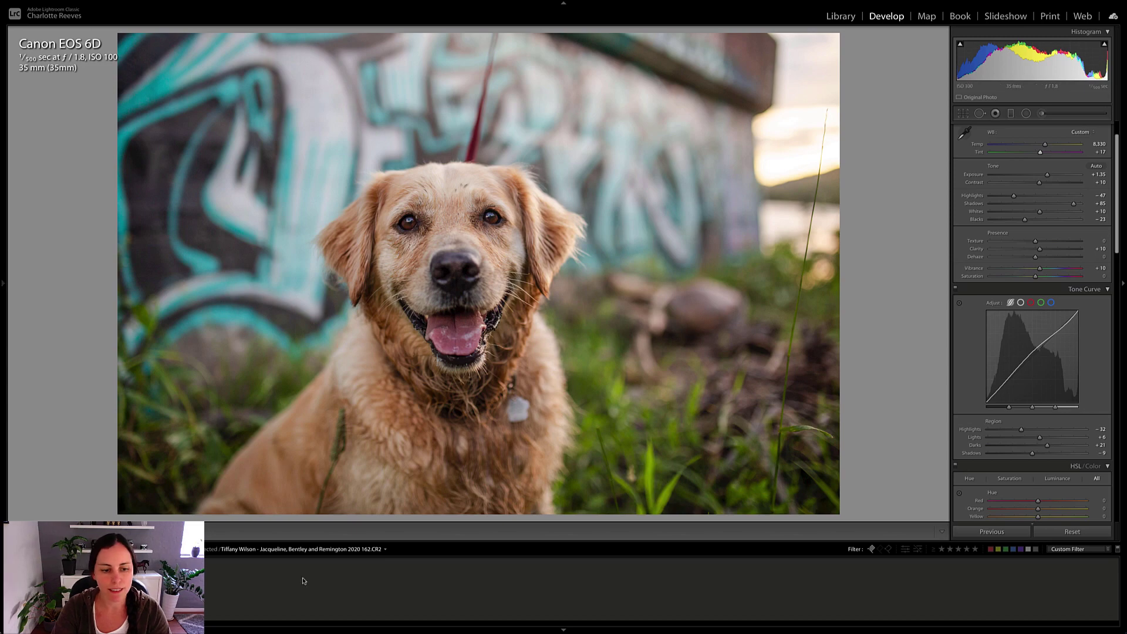
# Step: Create a virtual copy of the edited dog photo and go back to the first version
pyautogui.rightClick(42, 587)
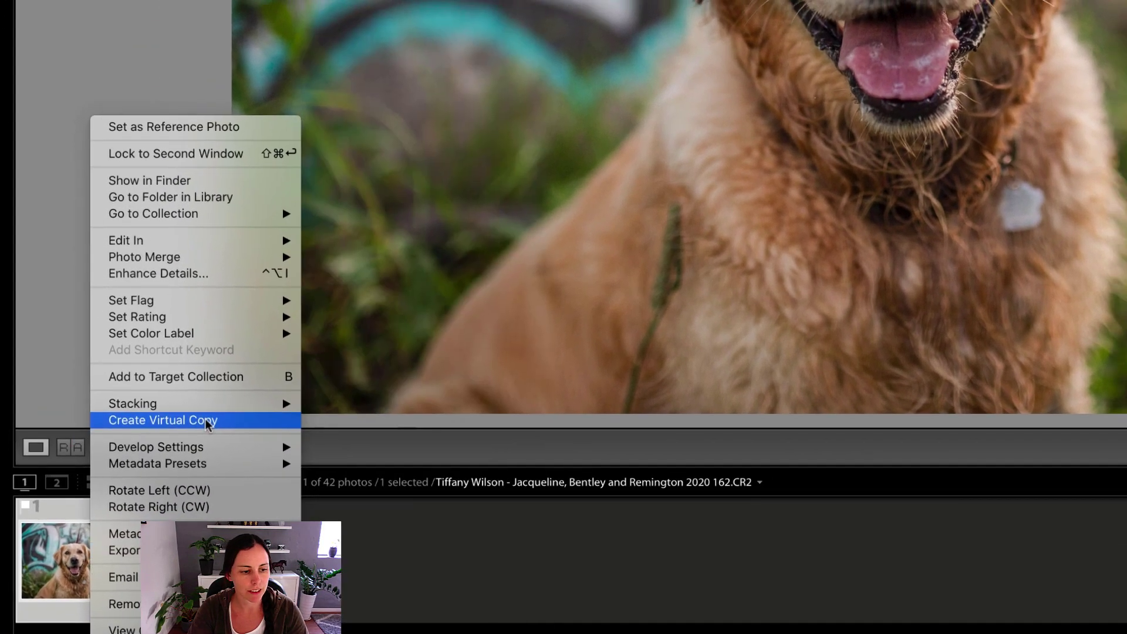
pyautogui.click(210, 417)
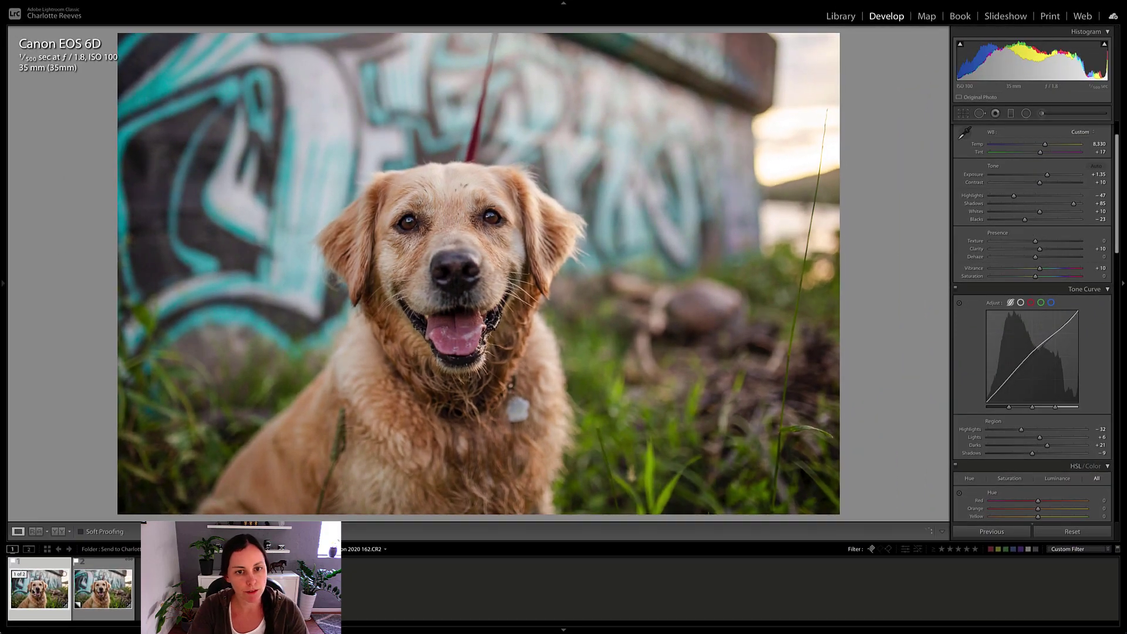
pyautogui.press('Left')
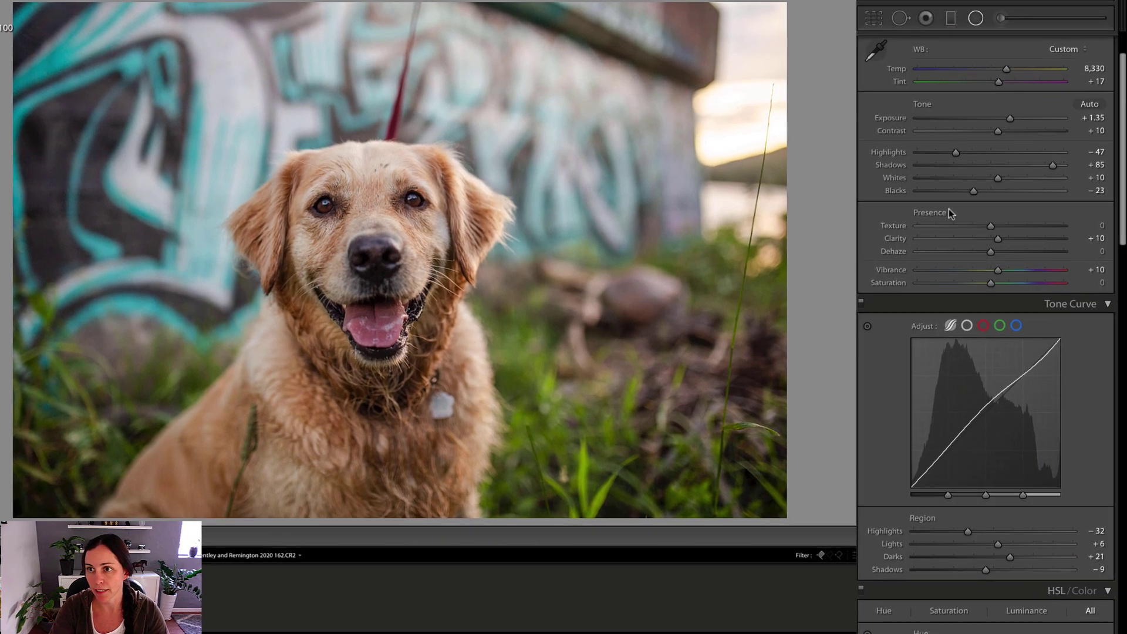
# Step: Reset all Radial Filter effect settings to zero and draw a large ellipse centred where the wall's edge meets the sky
pyautogui.click(1008, 78)
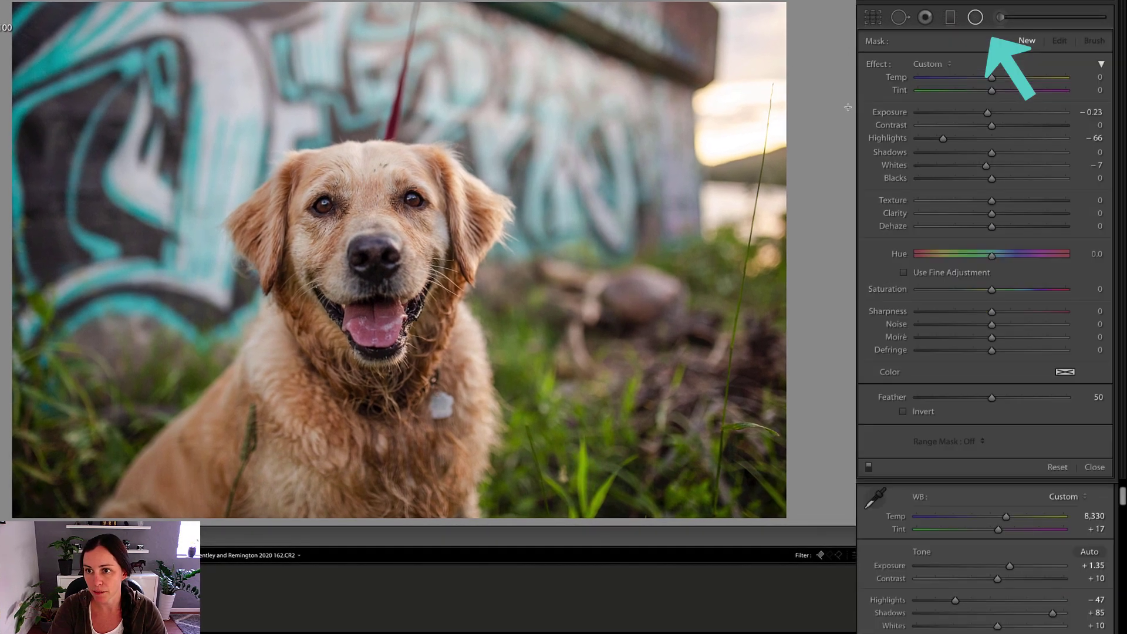
pyautogui.doubleClick(876, 64)
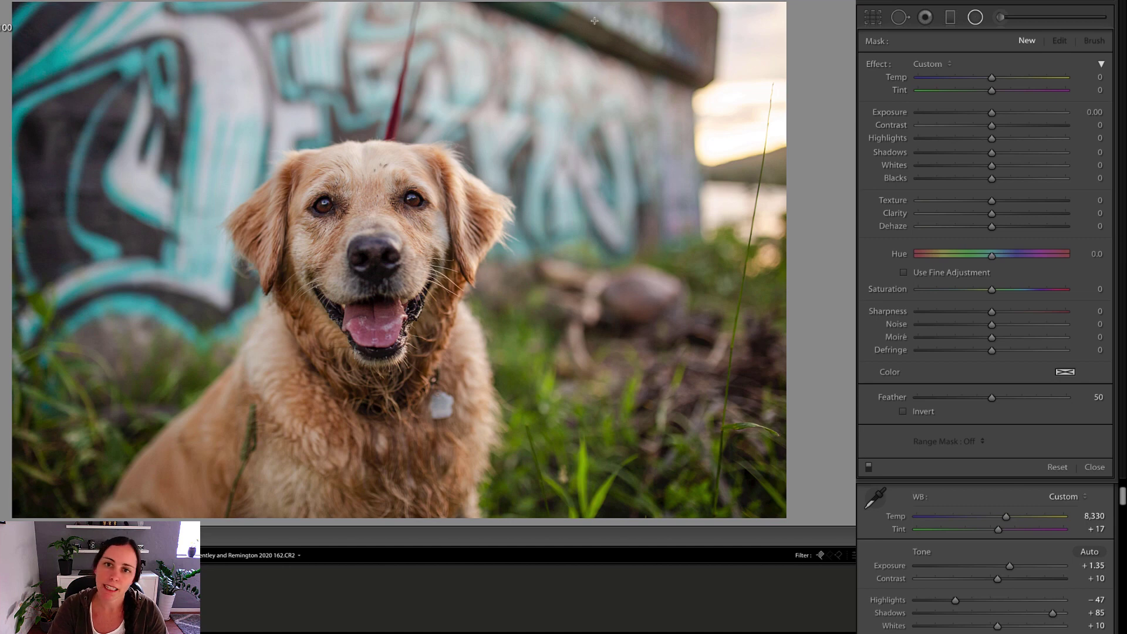
pyautogui.moveTo(555, 20); pyautogui.dragTo(846, 252)
pyautogui.moveTo(556, 20); pyautogui.dragTo(696, 90)
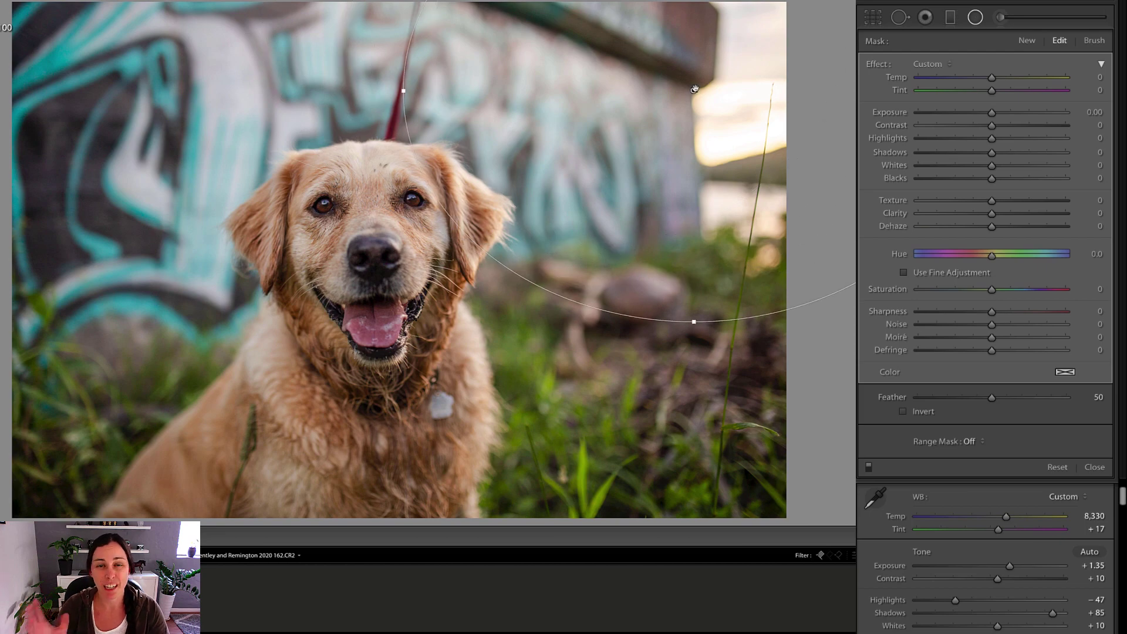
# Step: Invert the radial filter, stretch its ellipse taller and move its centre up onto the wall's upper corner
pyautogui.moveTo(695, 90)
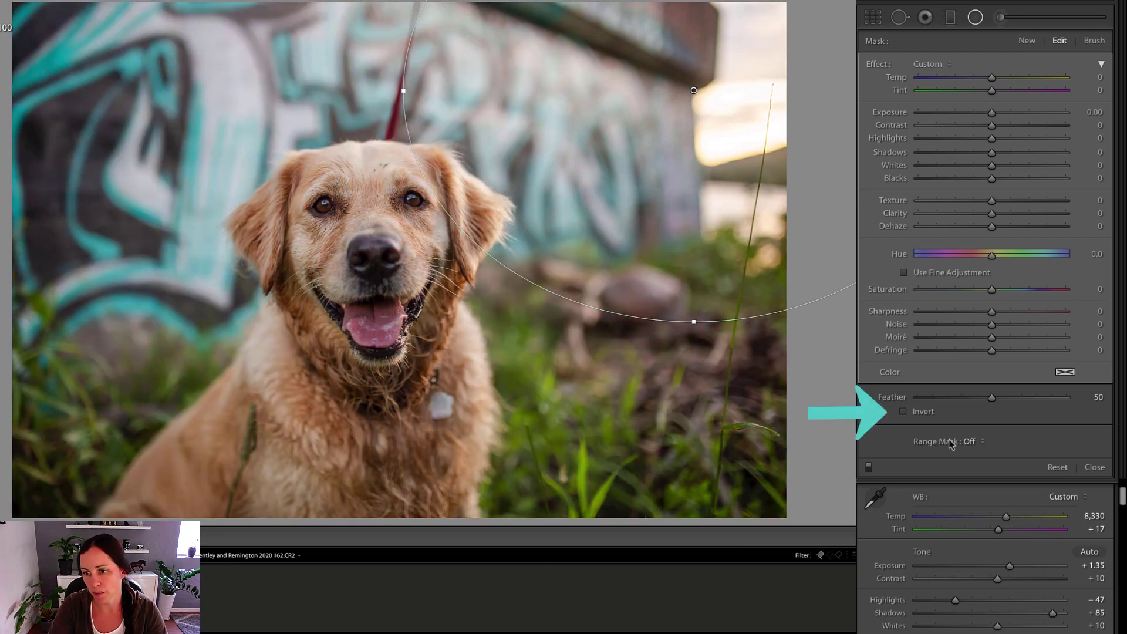
pyautogui.click(927, 412)
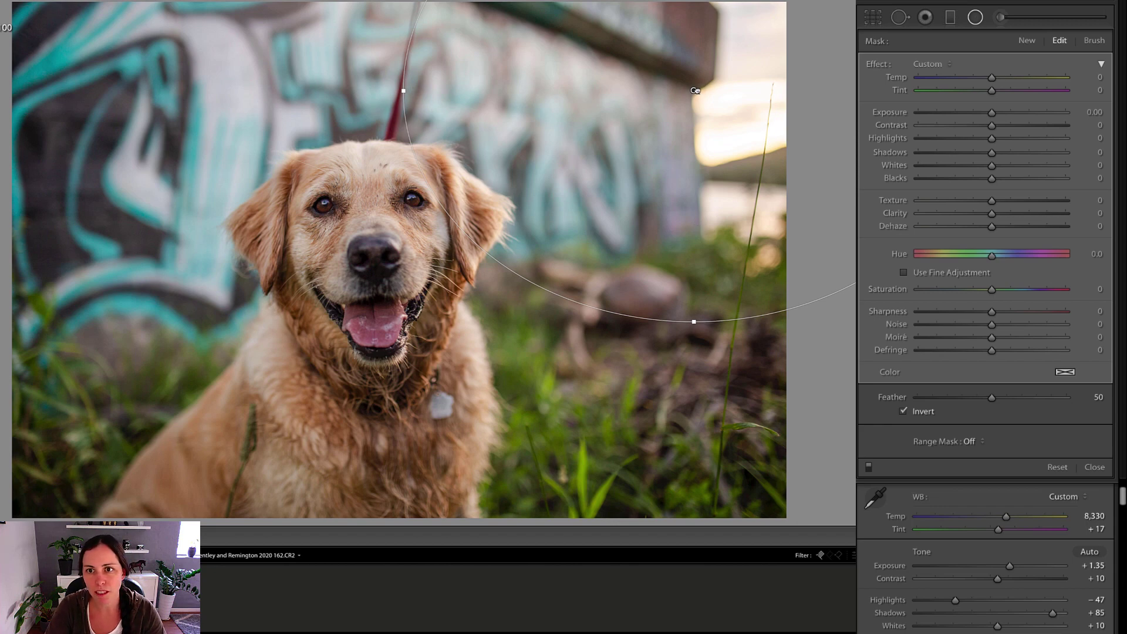
pyautogui.moveTo(695, 90); pyautogui.dragTo(700, 106)
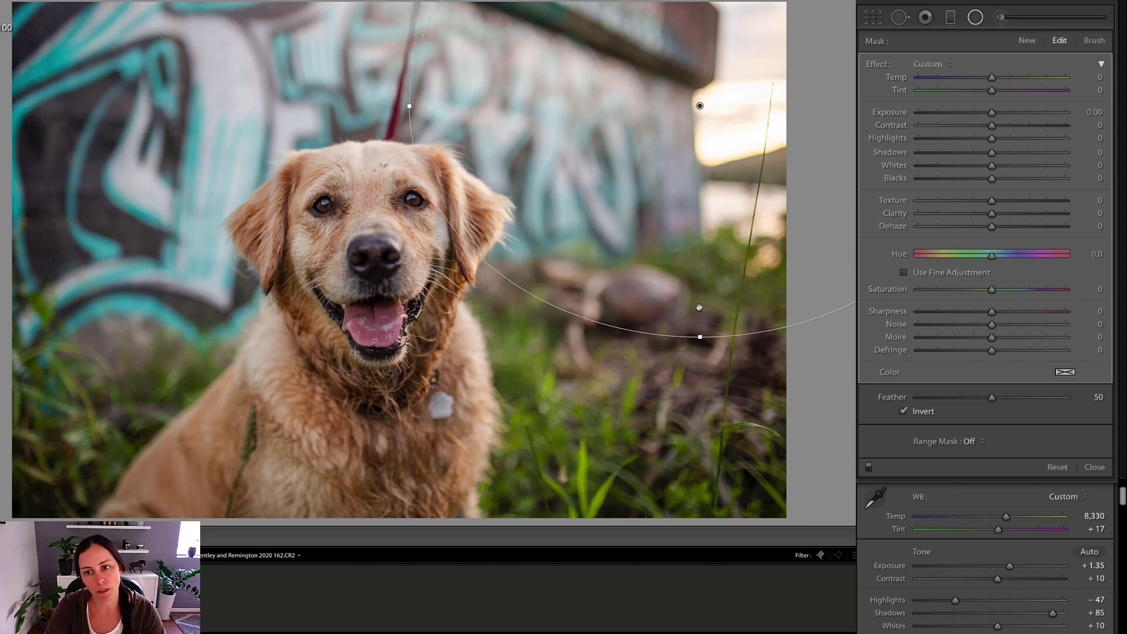
pyautogui.moveTo(700, 337); pyautogui.dragTo(700, 374)
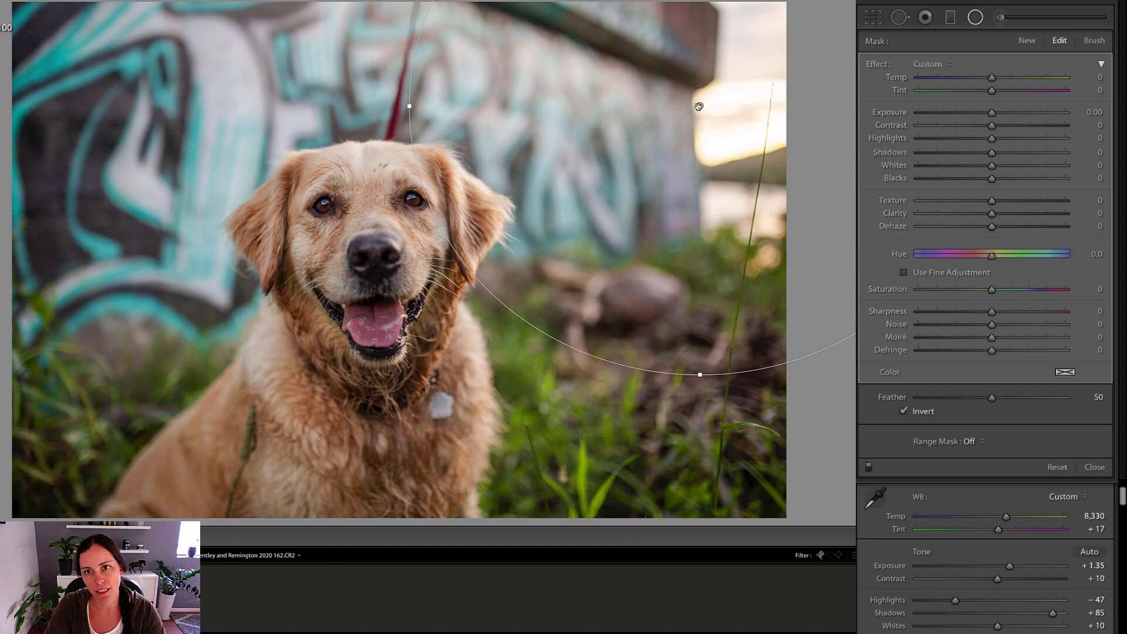
pyautogui.moveTo(699, 106); pyautogui.dragTo(663, 44)
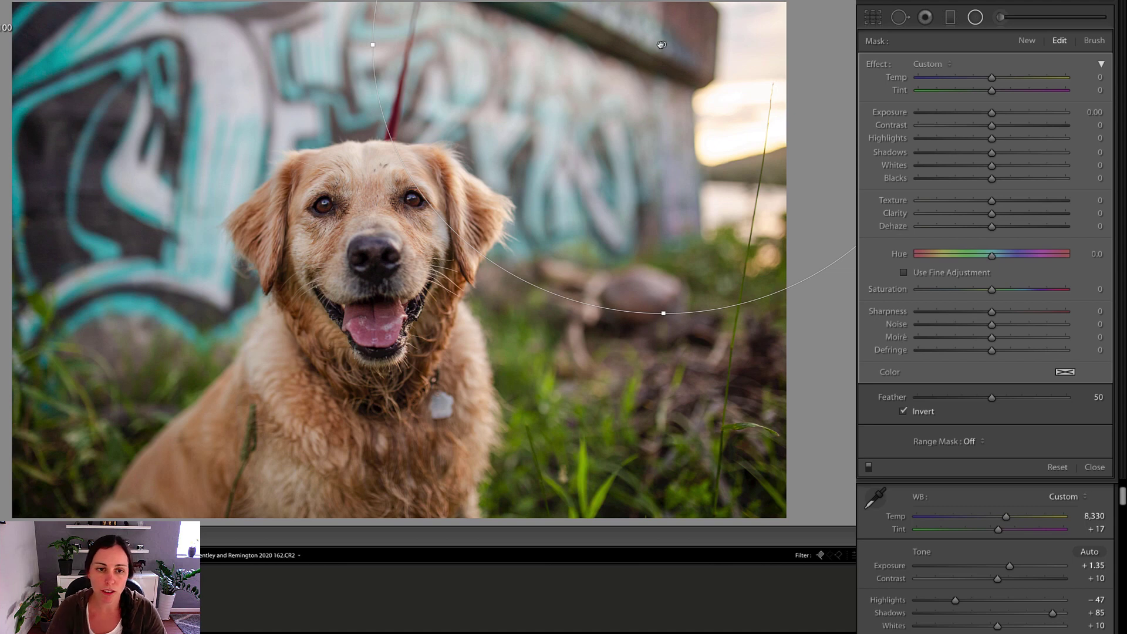
# Step: Hide the mask overlay and set the radial filter to Temp 22, Tint 9, Exposure −0.21, Contrast −53 and Dehaze −16
pyautogui.moveTo(662, 45)
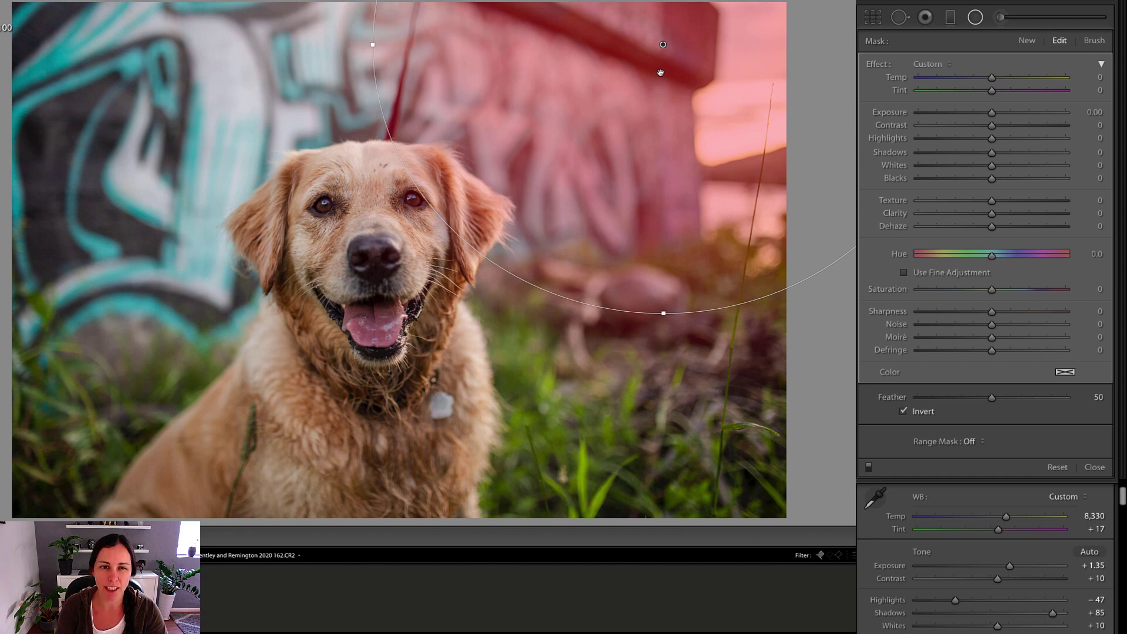
pyautogui.press('o')
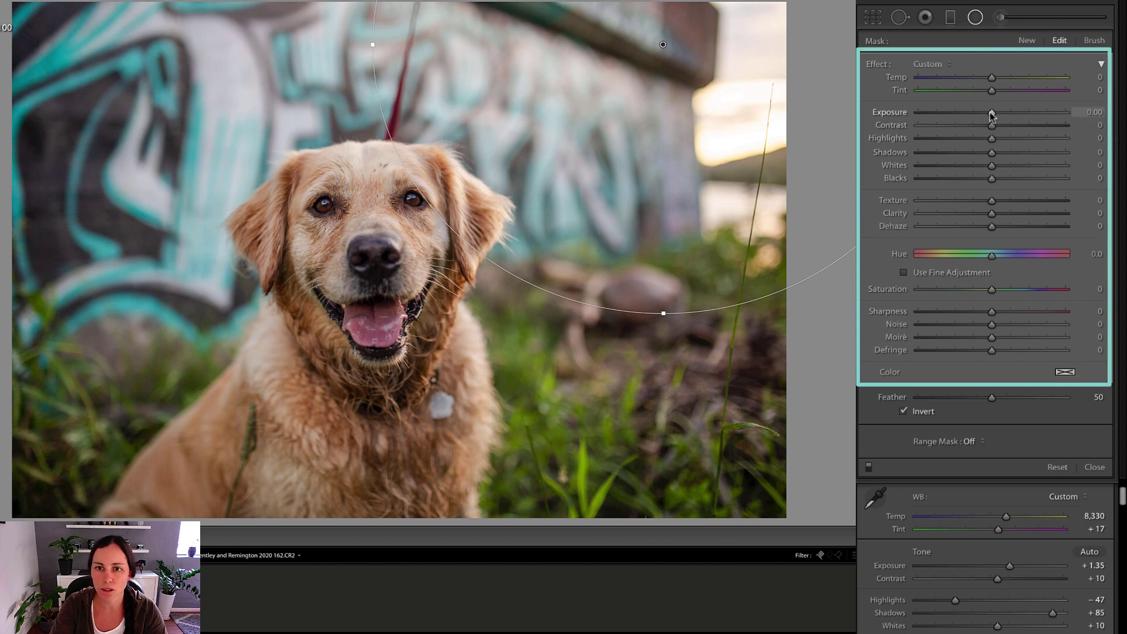
pyautogui.moveTo(992, 112); pyautogui.dragTo(999, 116)
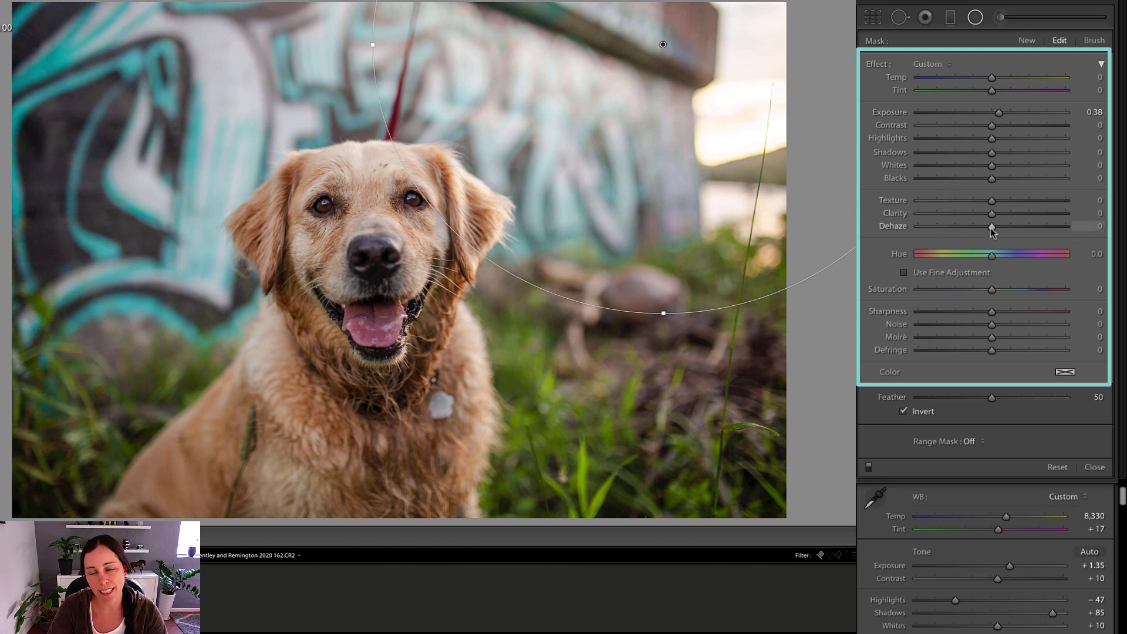
pyautogui.moveTo(992, 227); pyautogui.dragTo(981, 227)
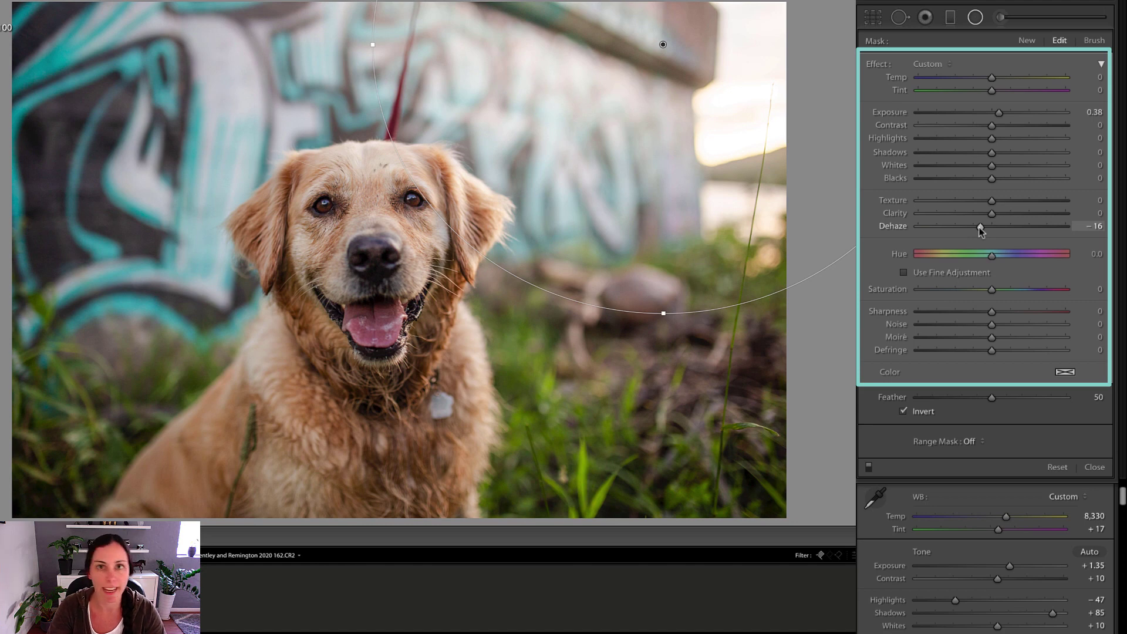
pyautogui.moveTo(979, 227)
pyautogui.mouseDown()
pyautogui.moveTo(969, 227)
pyautogui.moveTo(981, 226)
pyautogui.mouseUp()
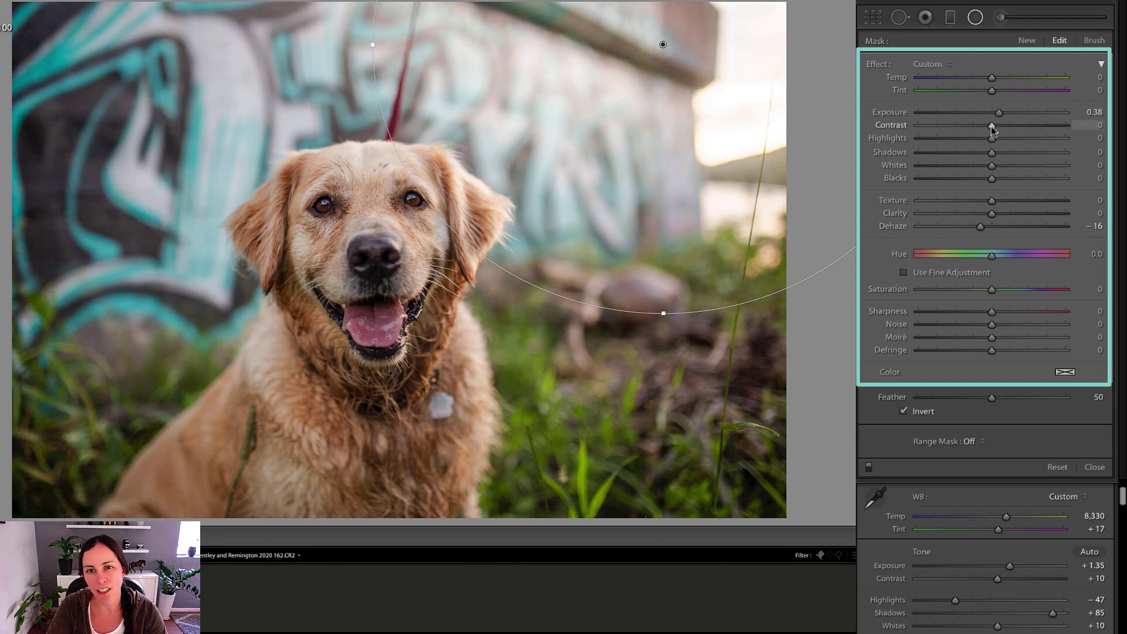
pyautogui.moveTo(992, 126)
pyautogui.mouseDown()
pyautogui.moveTo(967, 131)
pyautogui.moveTo(981, 132)
pyautogui.mouseUp()
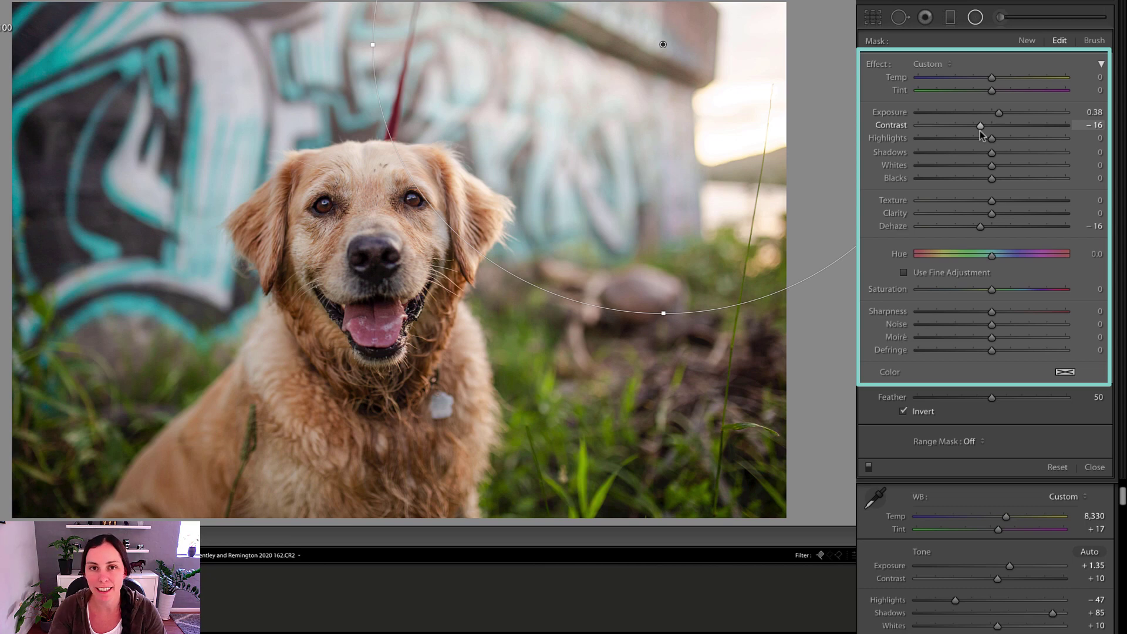
pyautogui.moveTo(981, 125)
pyautogui.mouseDown()
pyautogui.moveTo(954, 124)
pyautogui.moveTo(998, 114)
pyautogui.moveTo(989, 116)
pyautogui.mouseUp()
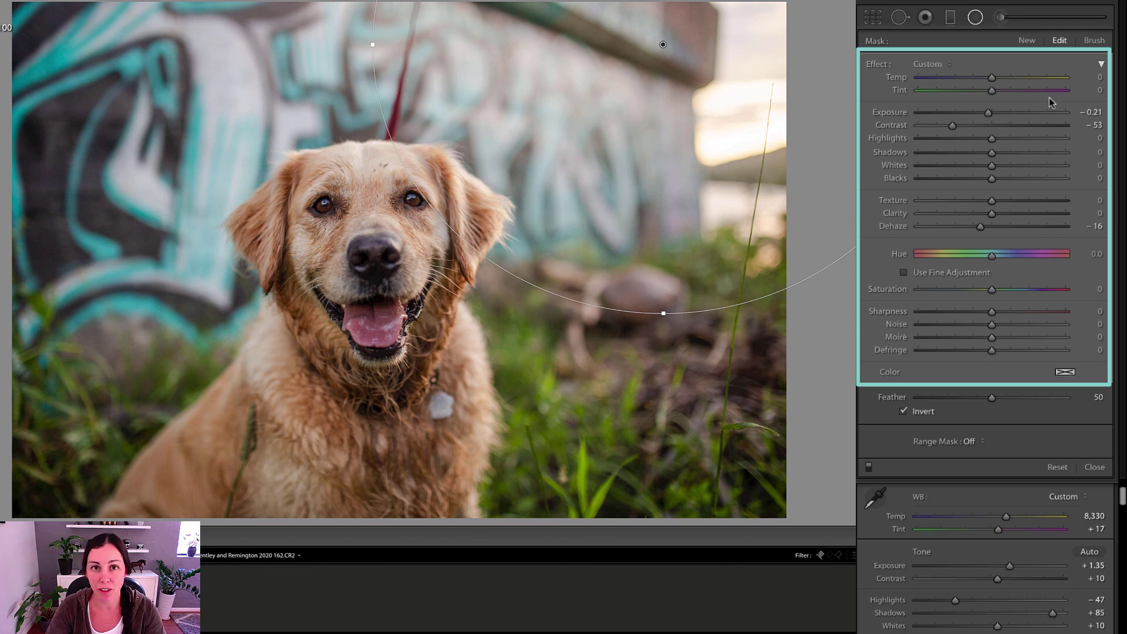
pyautogui.moveTo(992, 77); pyautogui.dragTo(1000, 79)
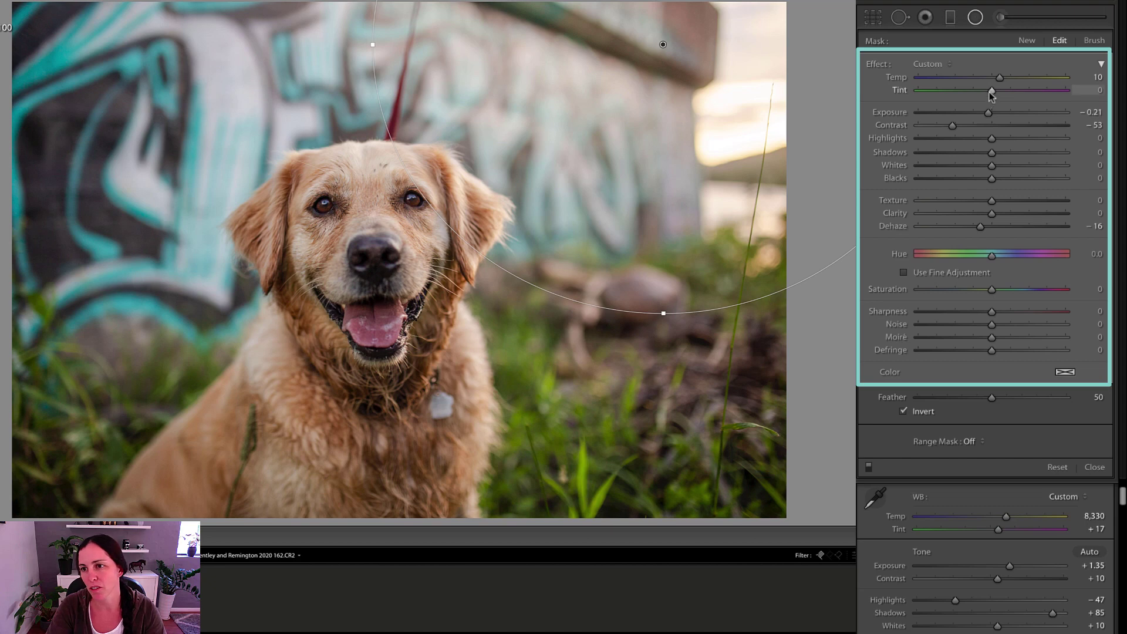
pyautogui.moveTo(992, 90)
pyautogui.mouseDown()
pyautogui.moveTo(1006, 91)
pyautogui.moveTo(1007, 78)
pyautogui.mouseUp()
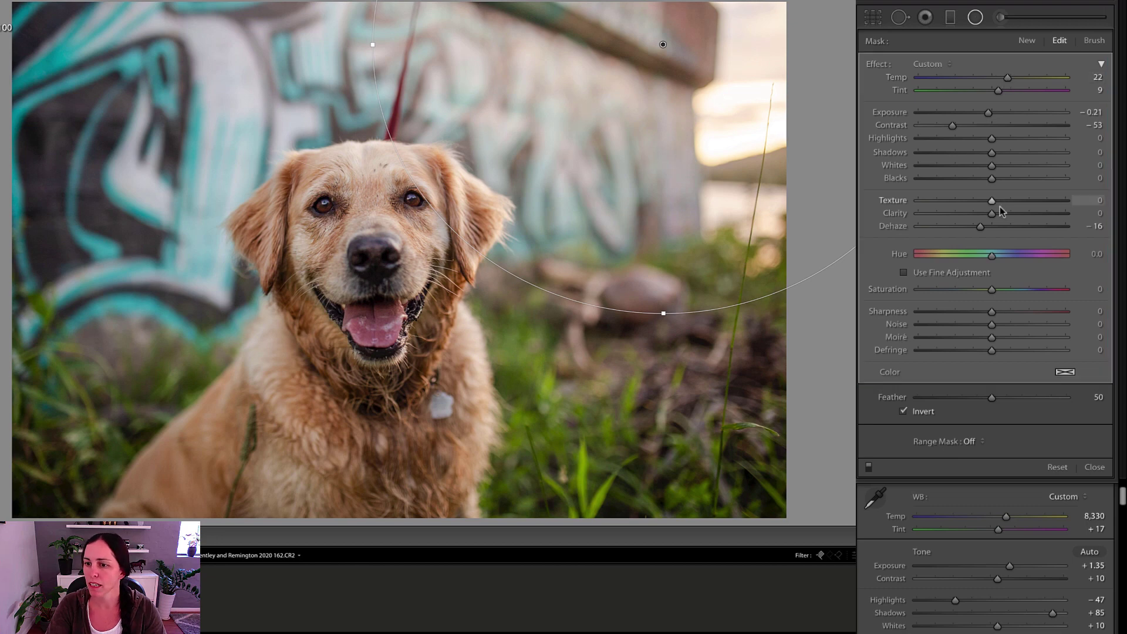
# Step: Compare the wall and sky with the radial filter effect switched off and on
pyautogui.click(869, 467)
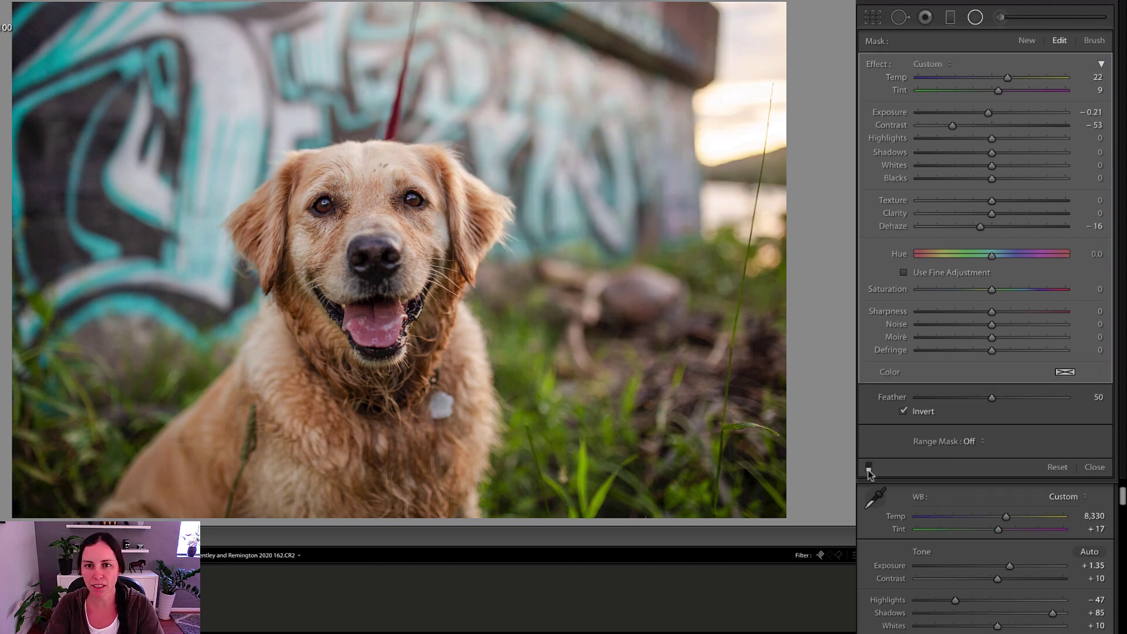
pyautogui.click(869, 468)
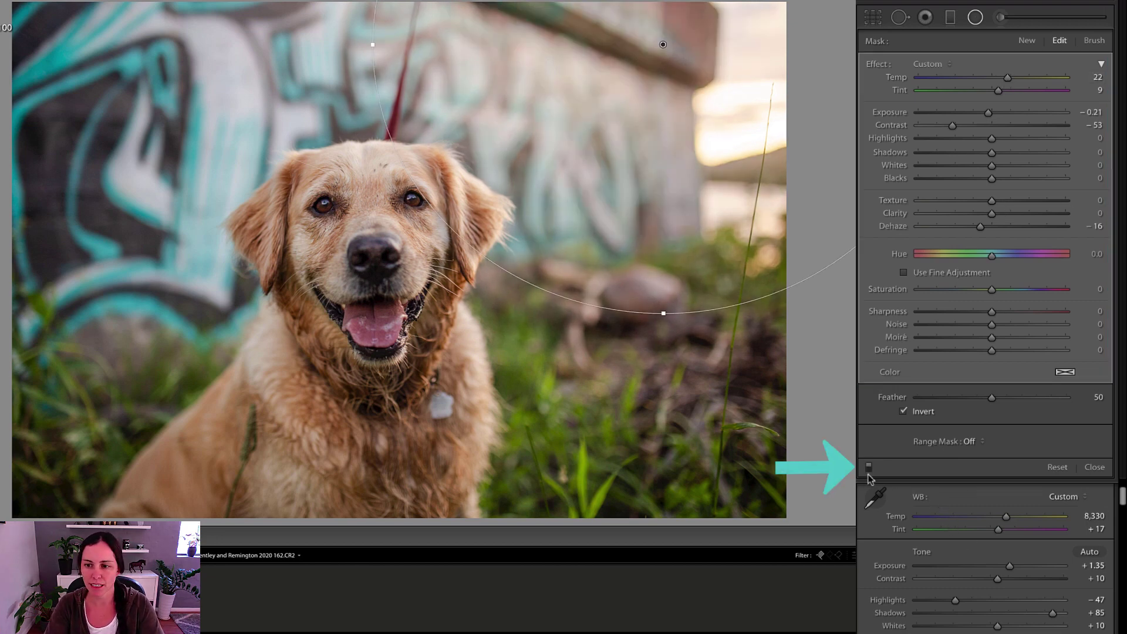
pyautogui.click(869, 467)
pyautogui.click(869, 467)
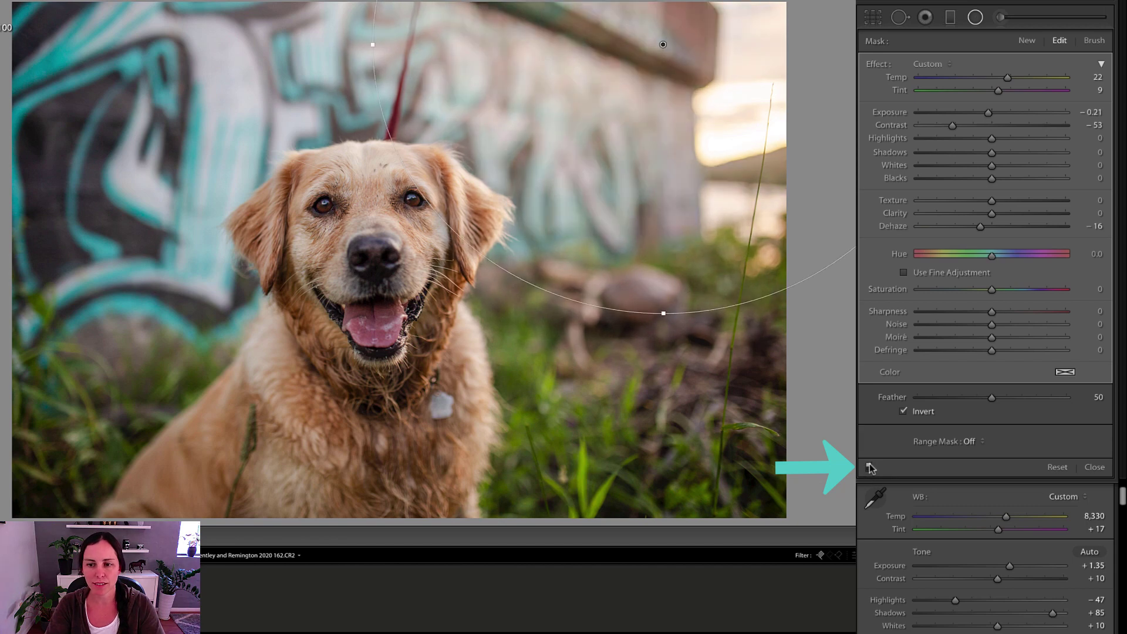
pyautogui.click(869, 467)
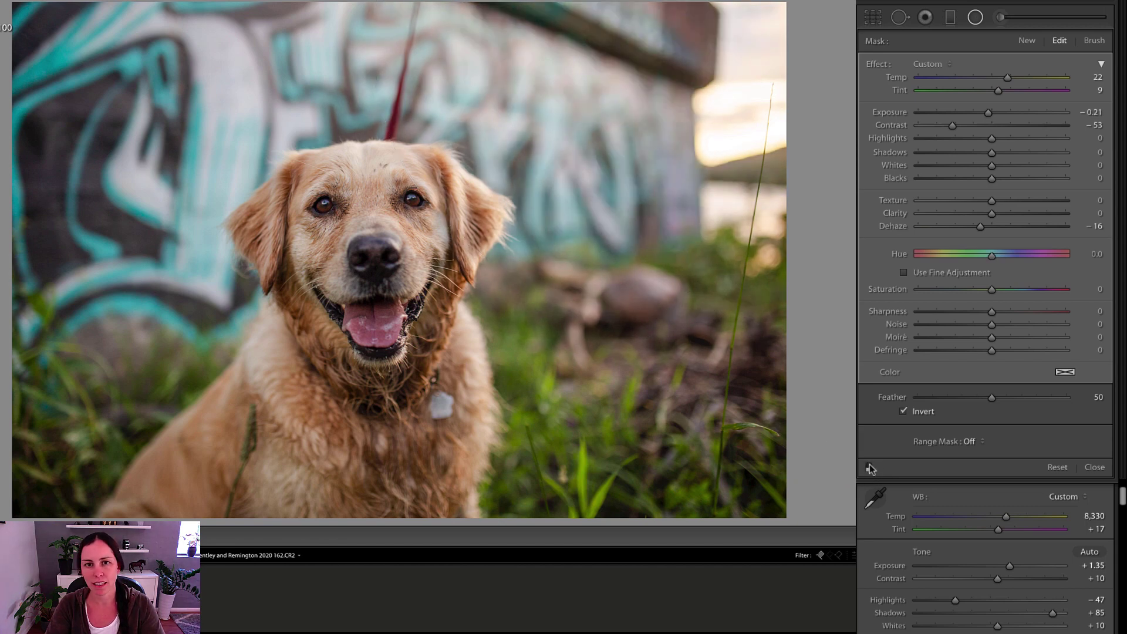
pyautogui.click(869, 467)
pyautogui.click(869, 468)
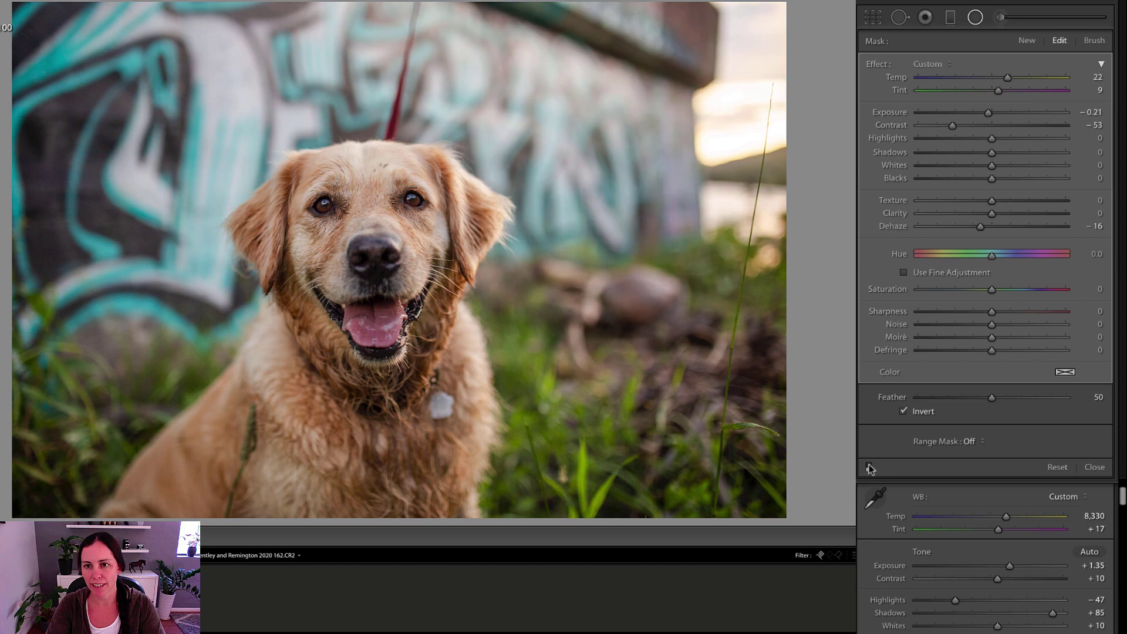
pyautogui.click(869, 465)
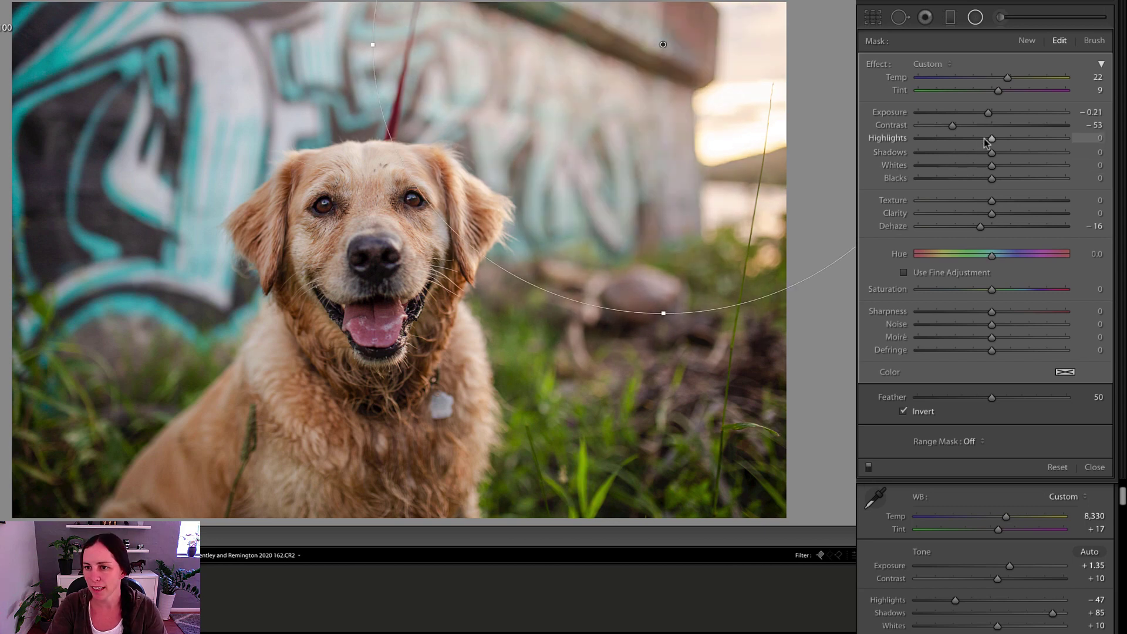
# Step: Set the radial filter's Highlights to −18, Shadows to 22, Clarity to −13 and Dehaze to −30
pyautogui.moveTo(992, 138)
pyautogui.mouseDown()
pyautogui.moveTo(957, 139)
pyautogui.moveTo(993, 140)
pyautogui.moveTo(980, 142)
pyautogui.mouseUp()
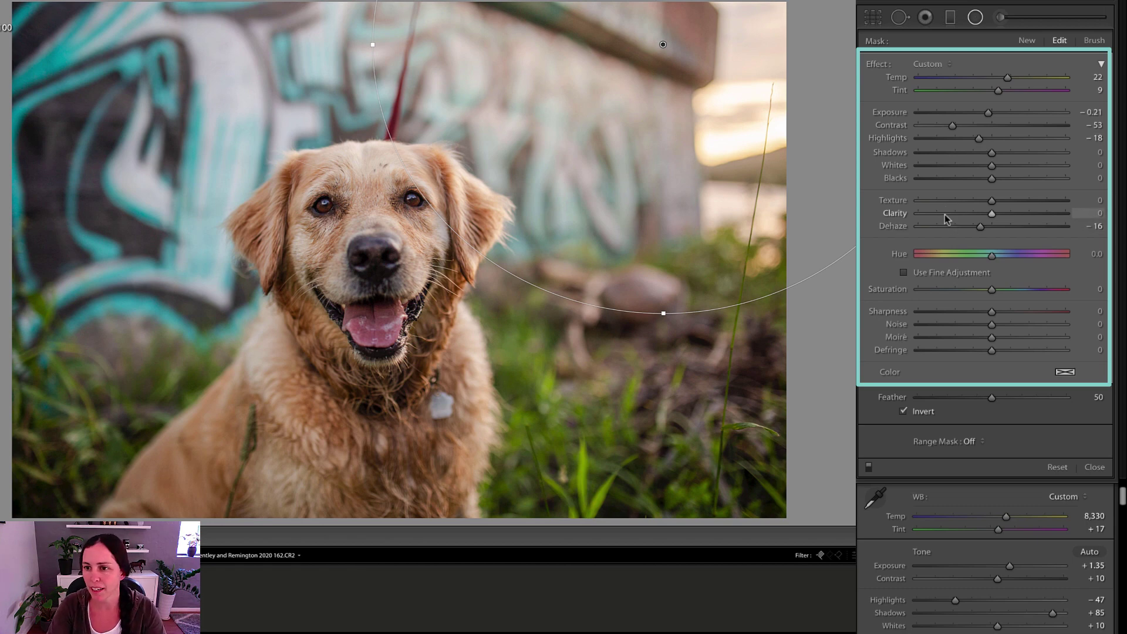
pyautogui.moveTo(991, 213)
pyautogui.mouseDown()
pyautogui.moveTo(956, 213)
pyautogui.moveTo(975, 212)
pyautogui.mouseUp()
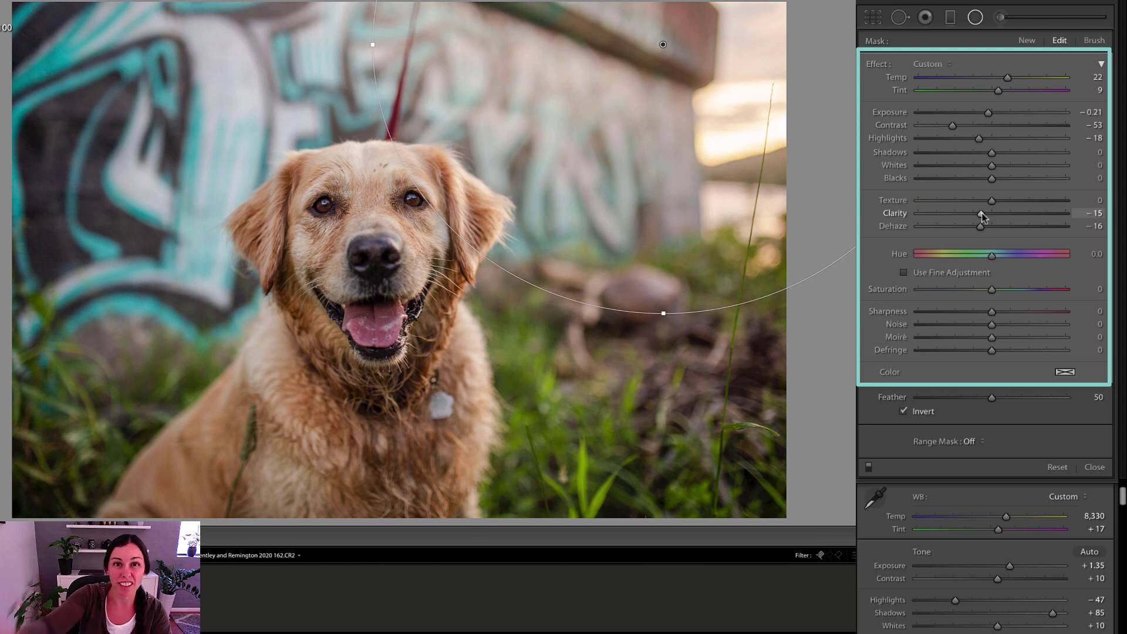
pyautogui.moveTo(982, 213); pyautogui.dragTo(972, 229)
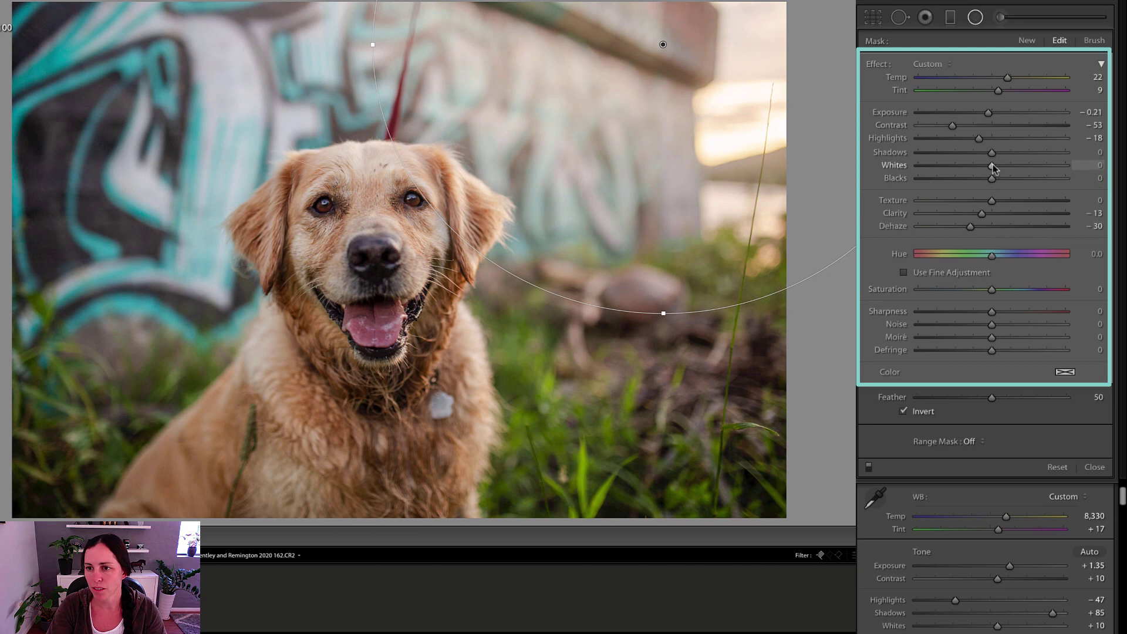
pyautogui.moveTo(991, 154)
pyautogui.mouseDown()
pyautogui.moveTo(1022, 152)
pyautogui.moveTo(1009, 154)
pyautogui.mouseUp()
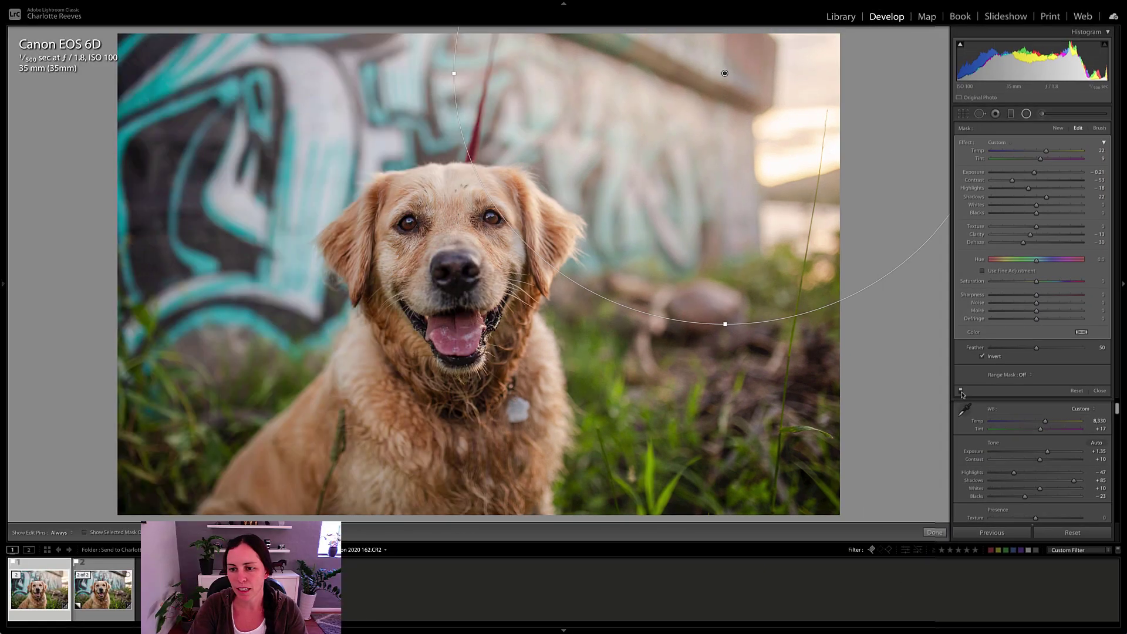
# Step: Check the softened, hazier background against the photo without the radial filter
pyautogui.click(869, 467)
pyautogui.click(961, 392)
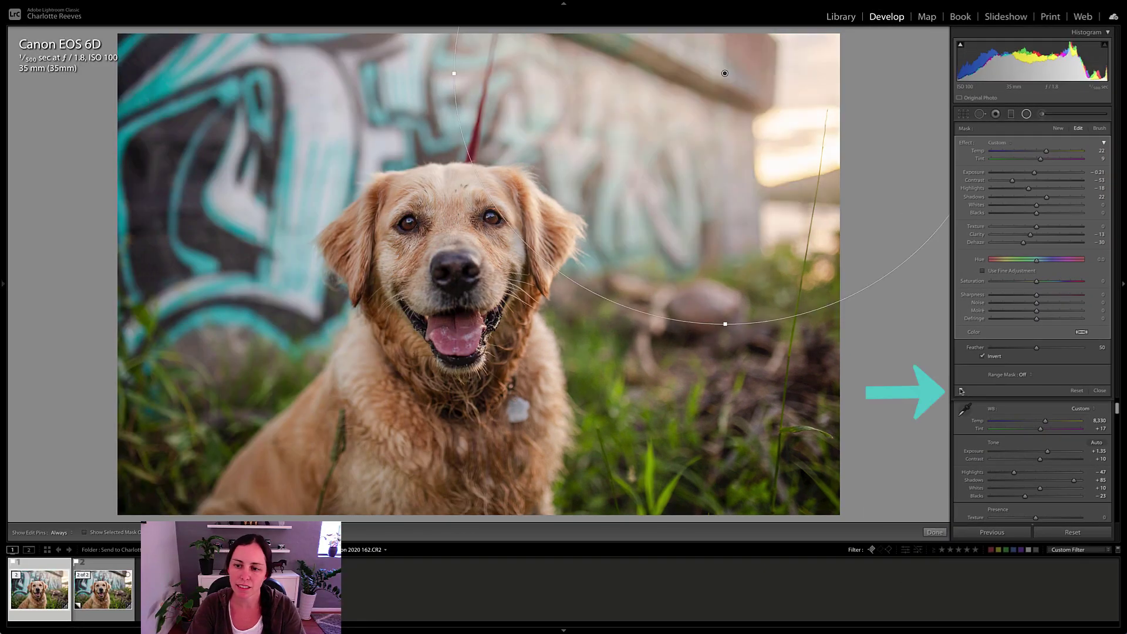
pyautogui.click(961, 392)
pyautogui.click(961, 391)
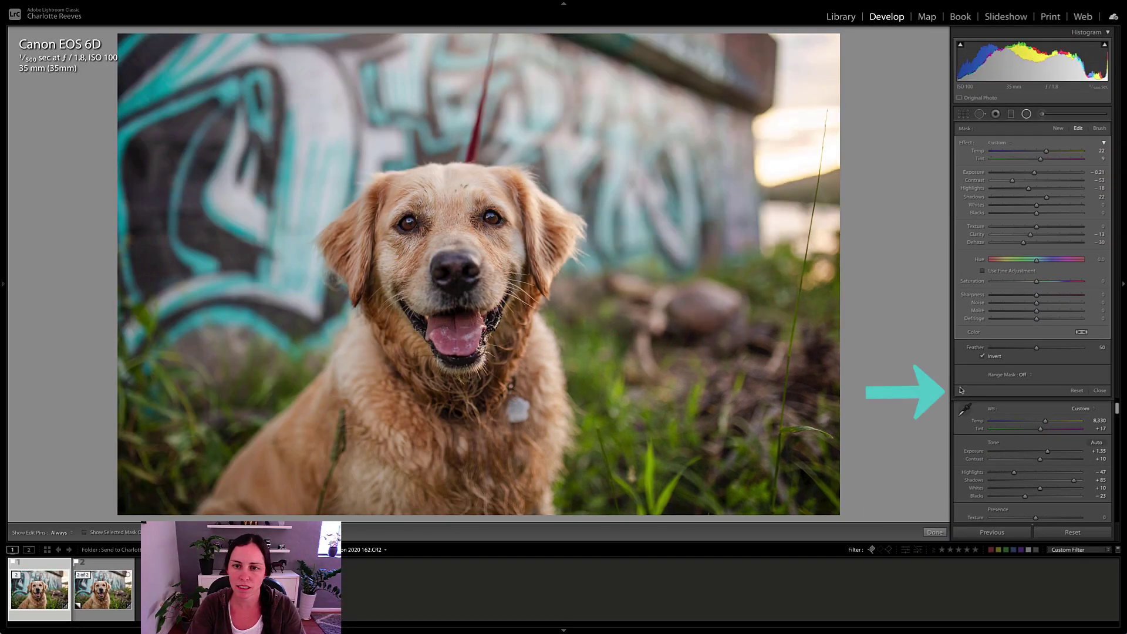
pyautogui.click(961, 391)
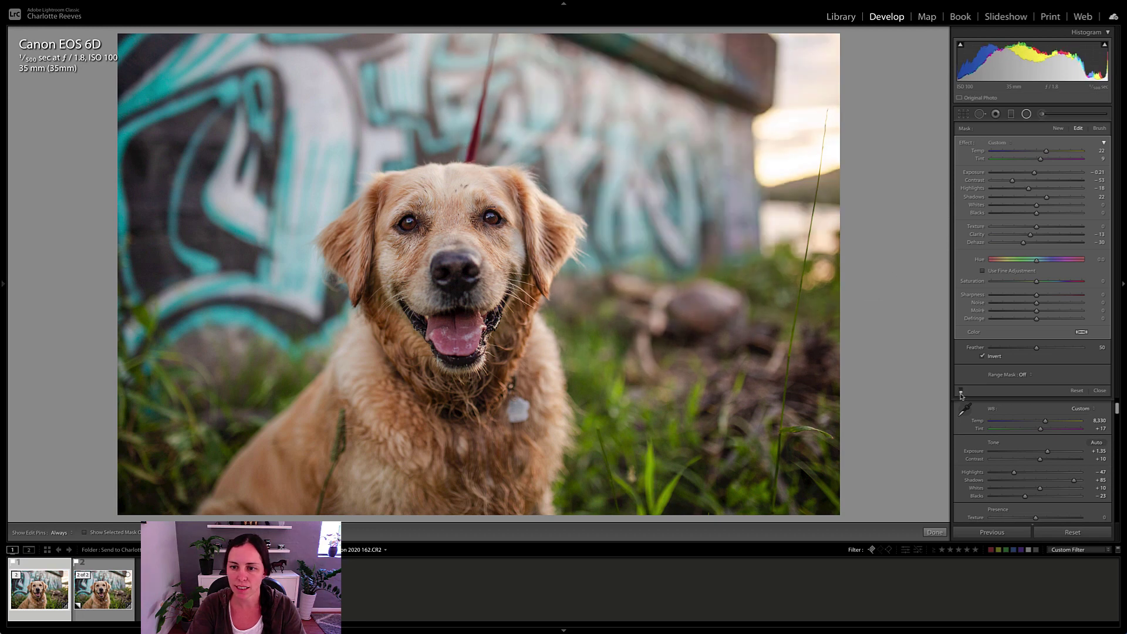
pyautogui.click(962, 391)
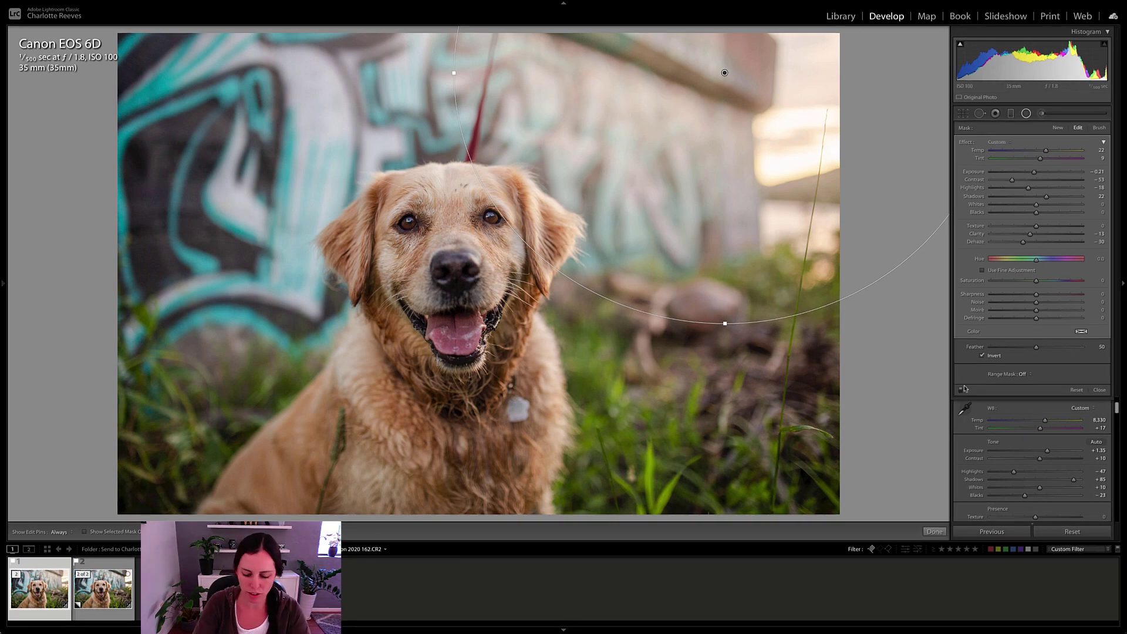
# Step: Erase the radial filter mask from the dog with an Auto Mask erase brush at Size 10, Feather 100 and Flow 100, checking the mask overlay
pyautogui.press('o')
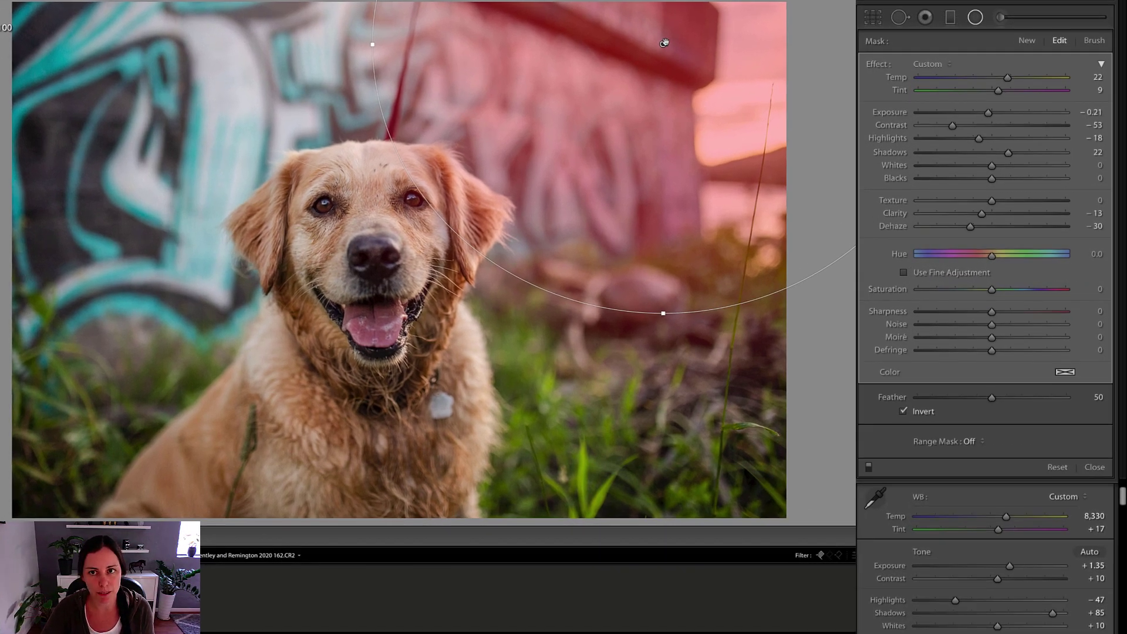
pyautogui.click(1101, 41)
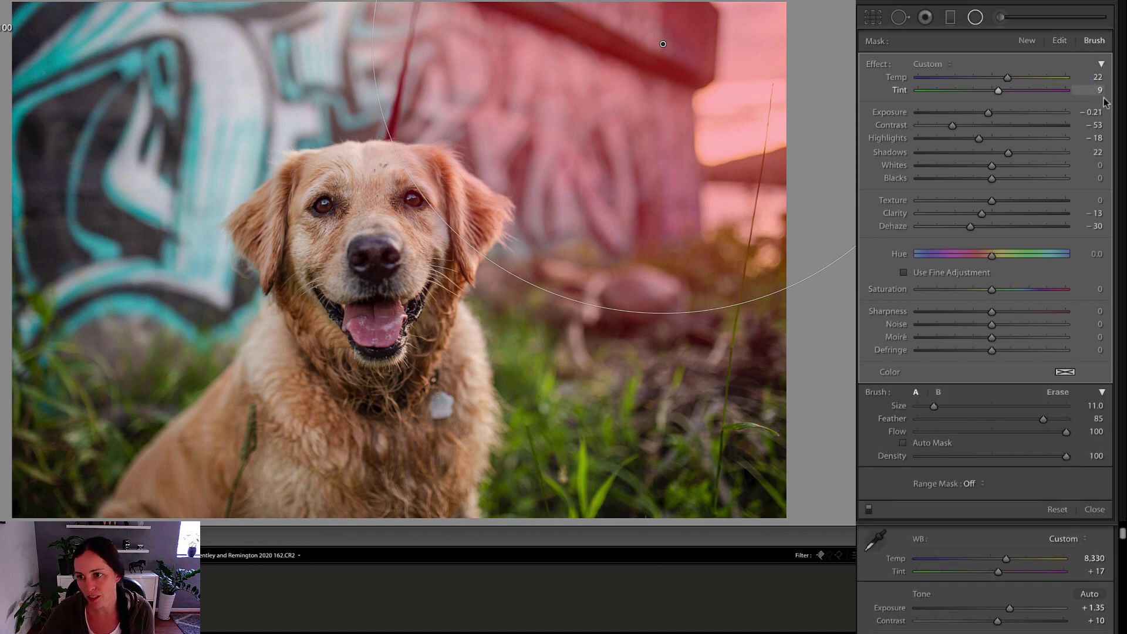
pyautogui.click(1059, 393)
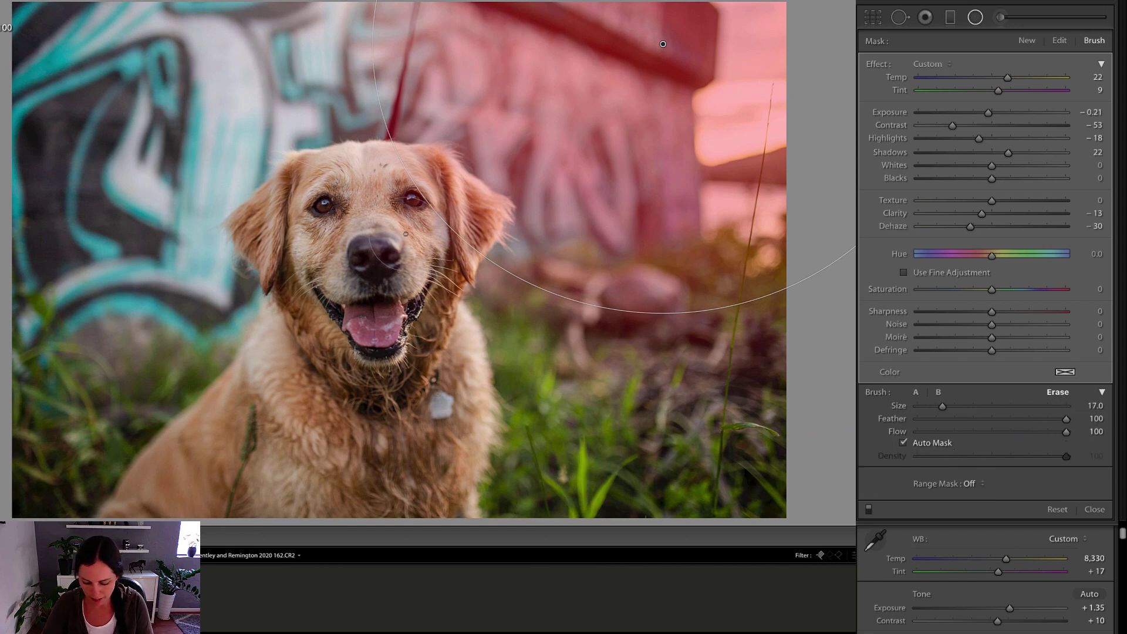
pyautogui.scroll(-5, 442, 218)
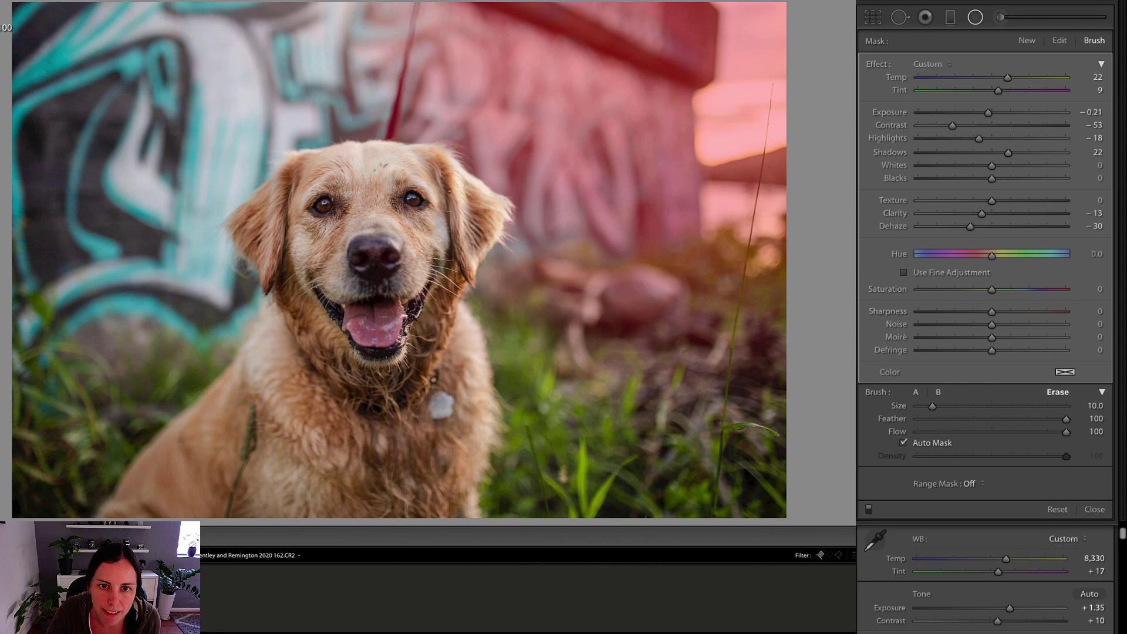
pyautogui.moveTo(449, 217)
pyautogui.mouseDown()
pyautogui.moveTo(472, 221)
pyautogui.moveTo(456, 272)
pyautogui.mouseUp()
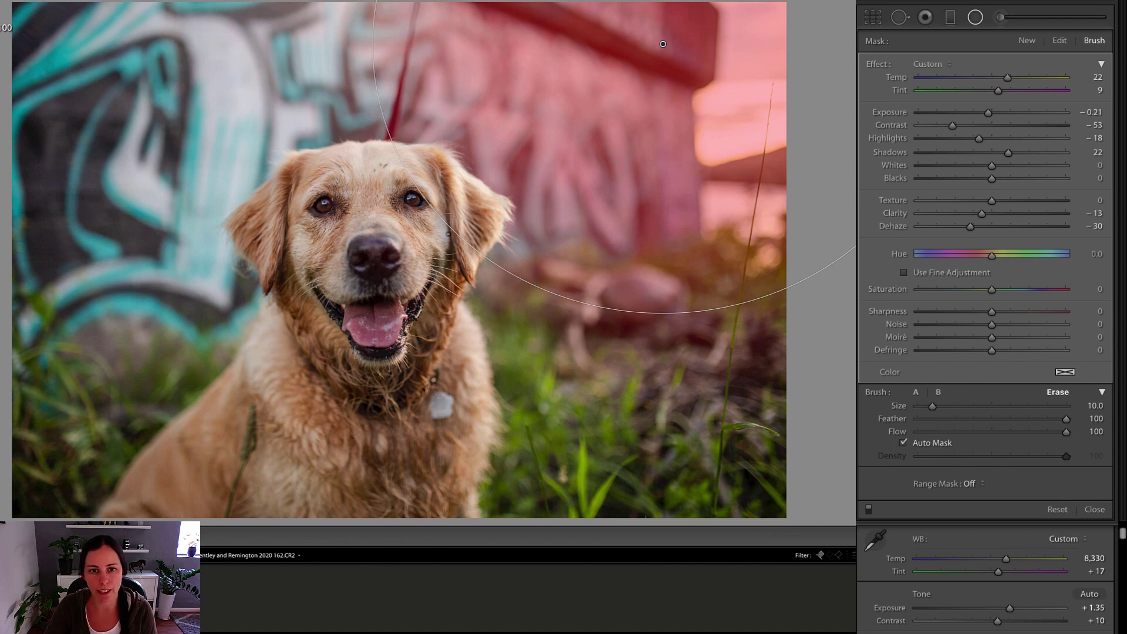
pyautogui.press('o')
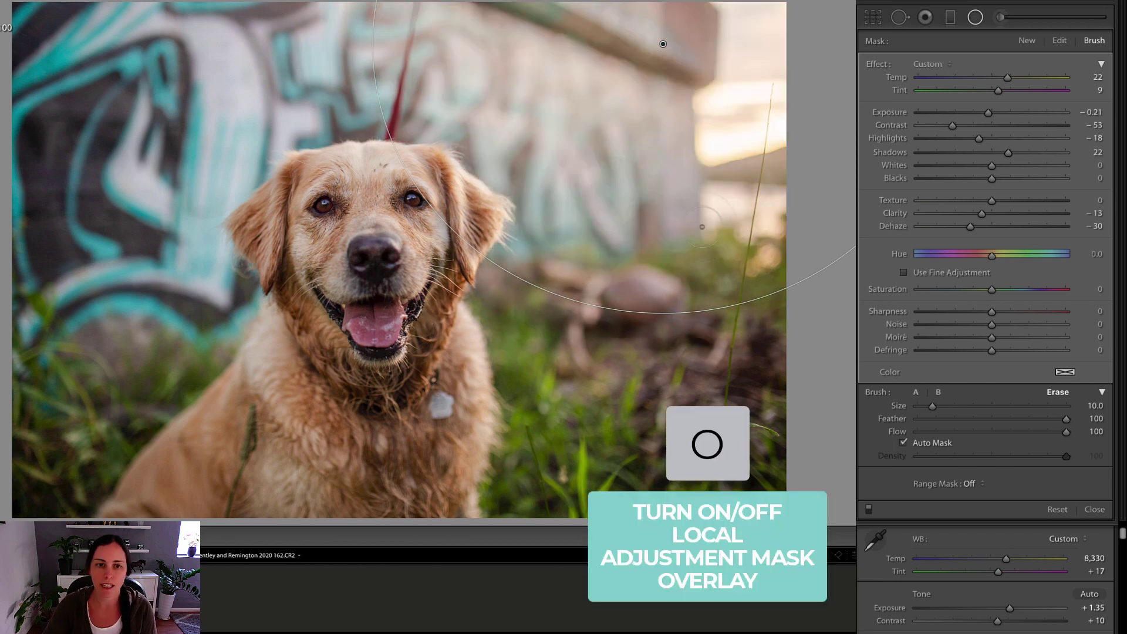
# Step: Compare the photo with and without the radial filter after erasing its mask from the dog
pyautogui.click(869, 510)
pyautogui.click(869, 510)
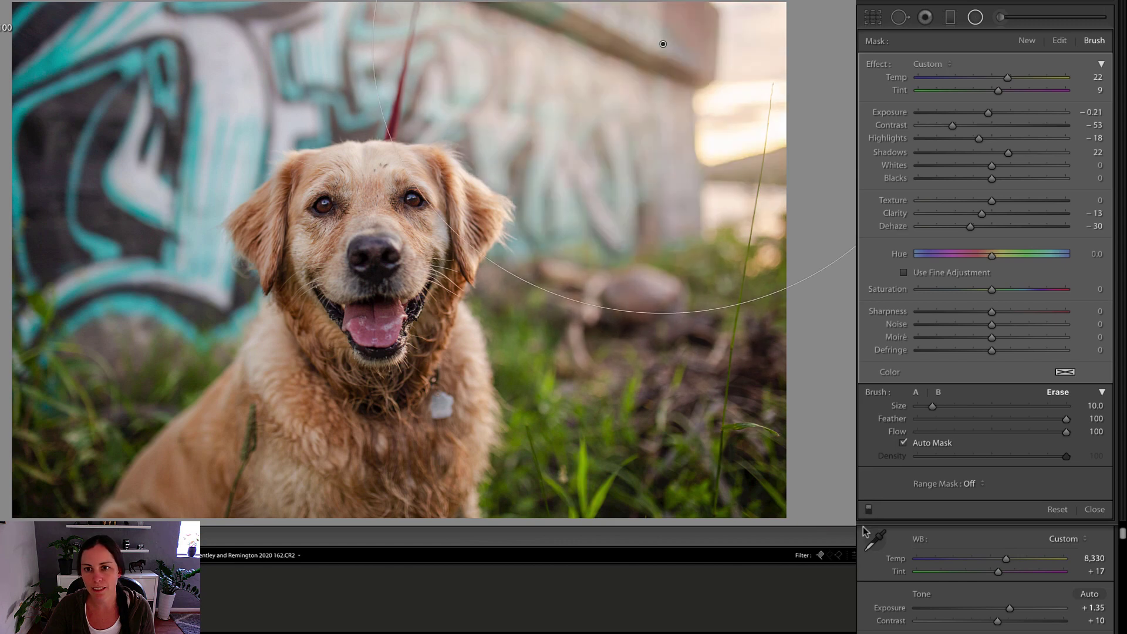
pyautogui.click(870, 510)
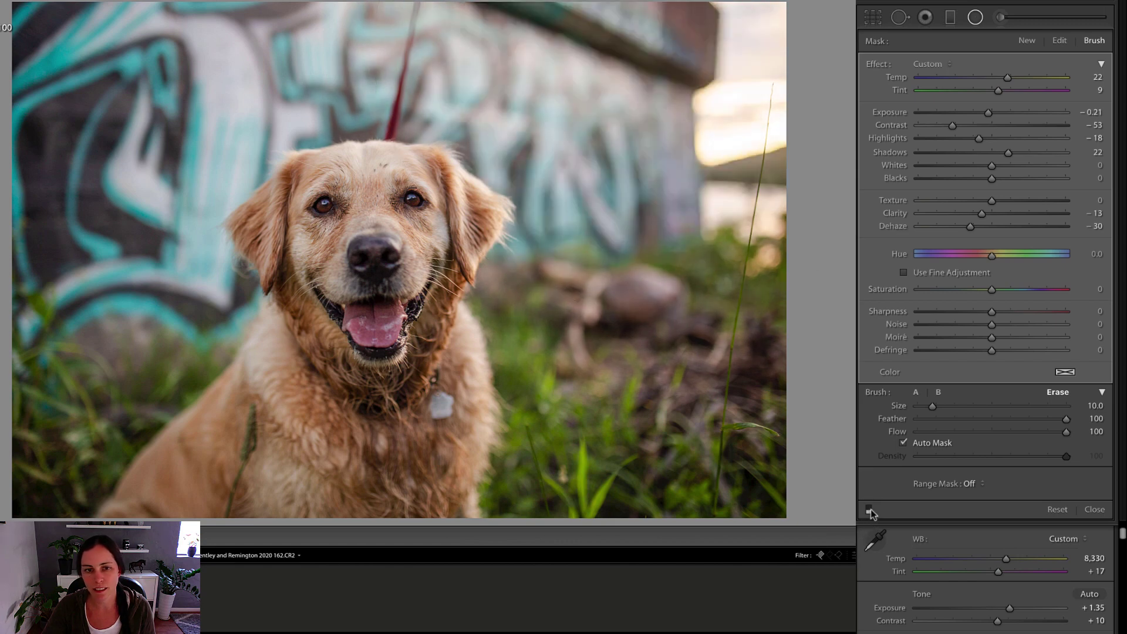
pyautogui.click(870, 510)
pyautogui.click(870, 512)
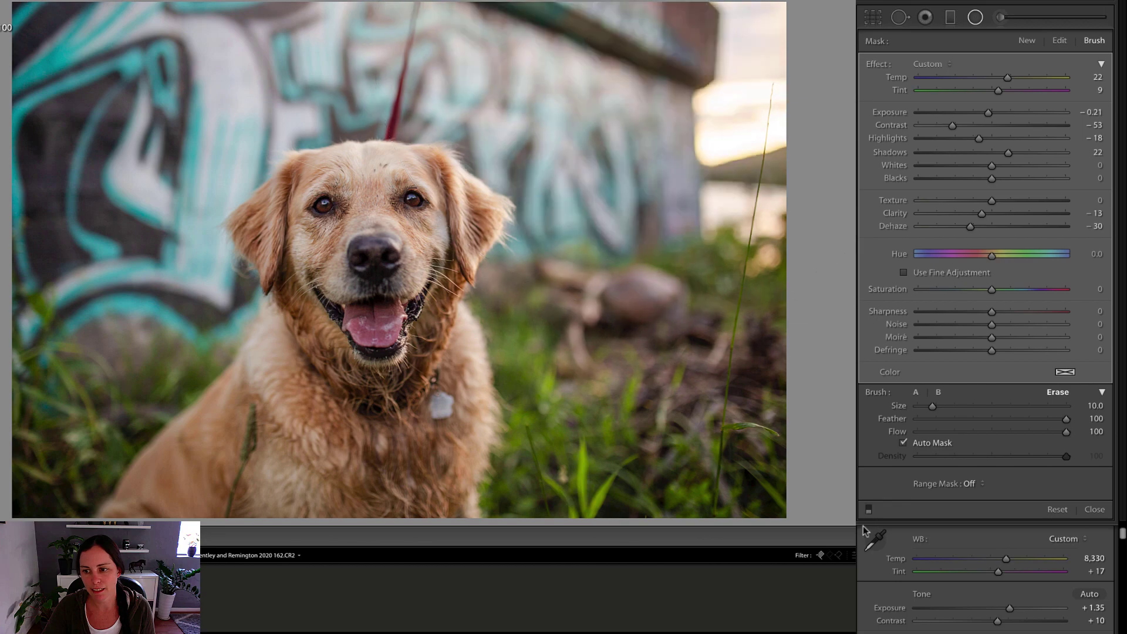
pyautogui.click(869, 512)
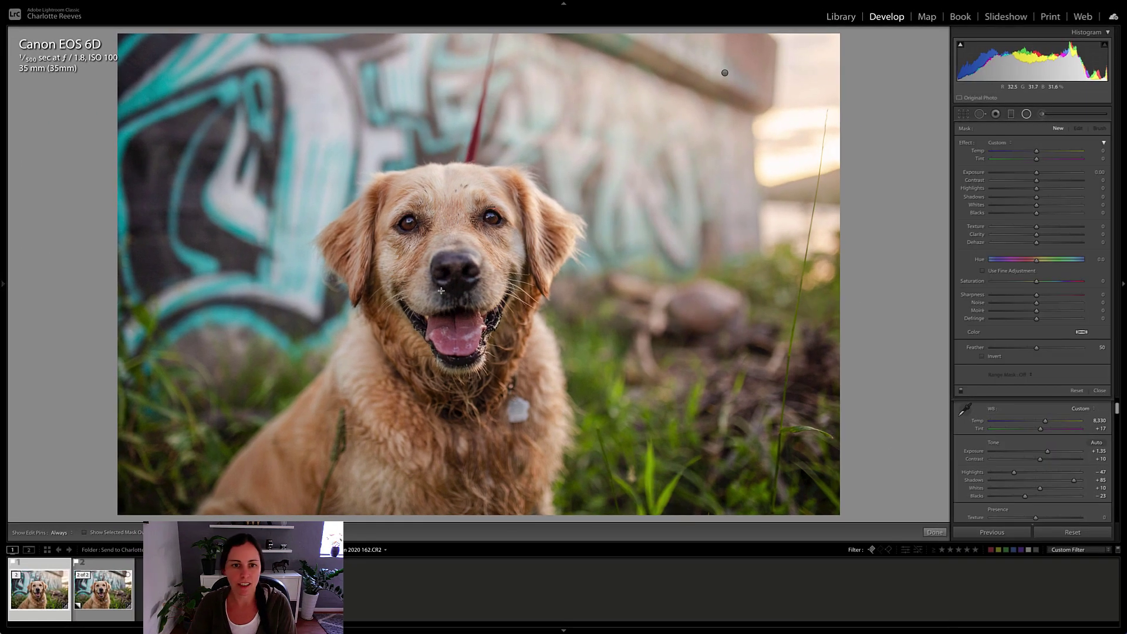
# Step: Close the Radial Filter and select the virtual copy of the dog photo
pyautogui.hotkey('shift', 'm')
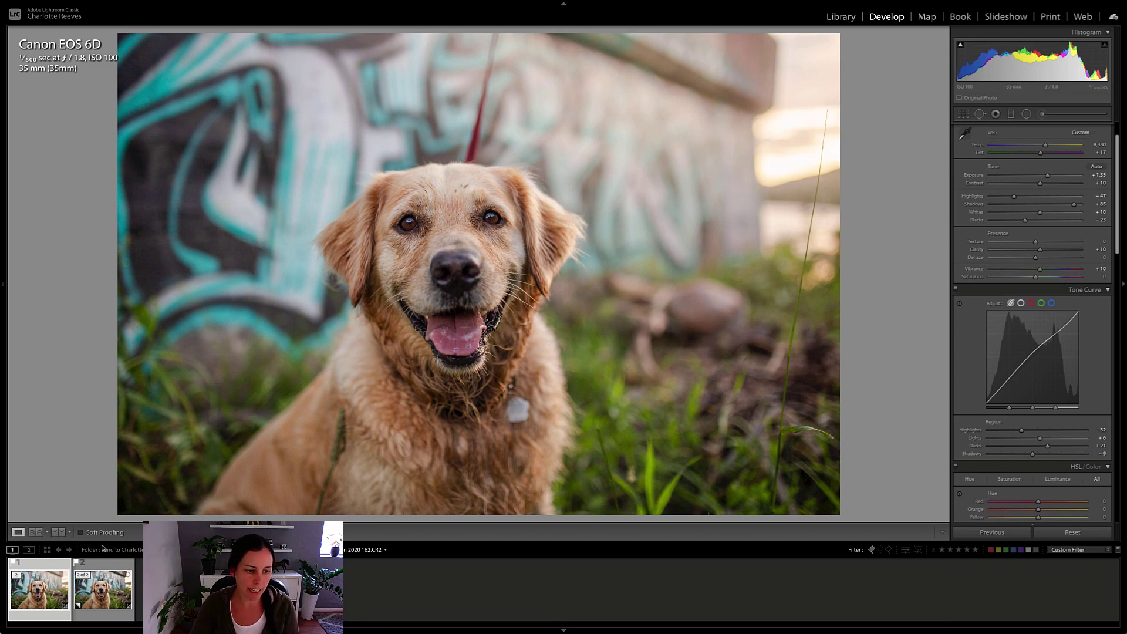
pyautogui.click(103, 587)
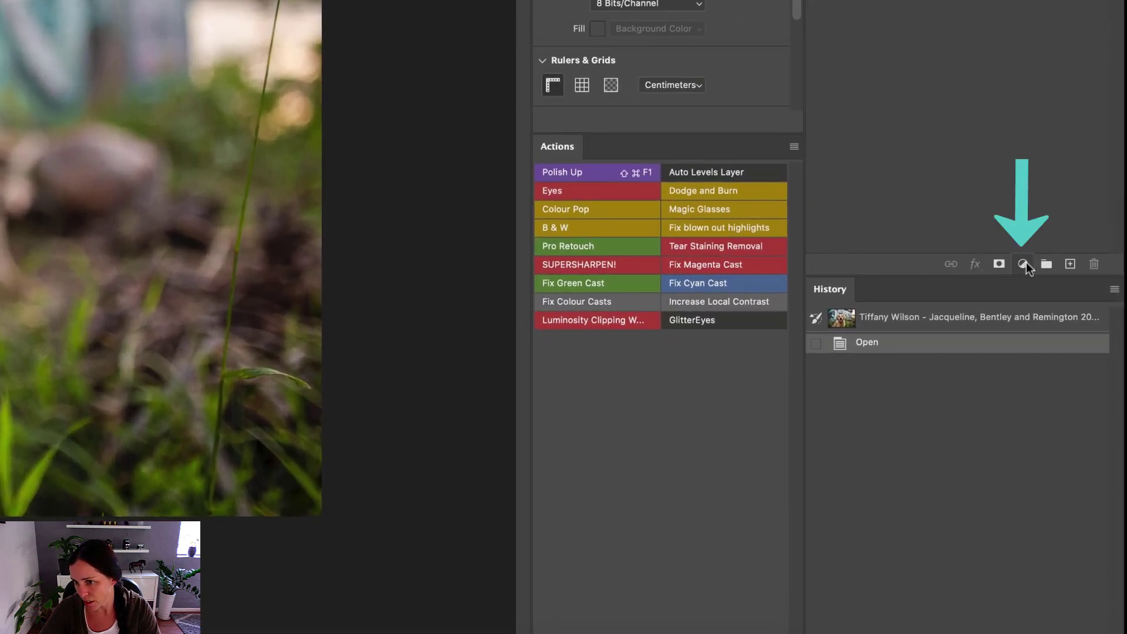
# Step: Add a Gradient fill layer over the dog photo with the Radial style and a scale of 111%
pyautogui.click(1025, 263)
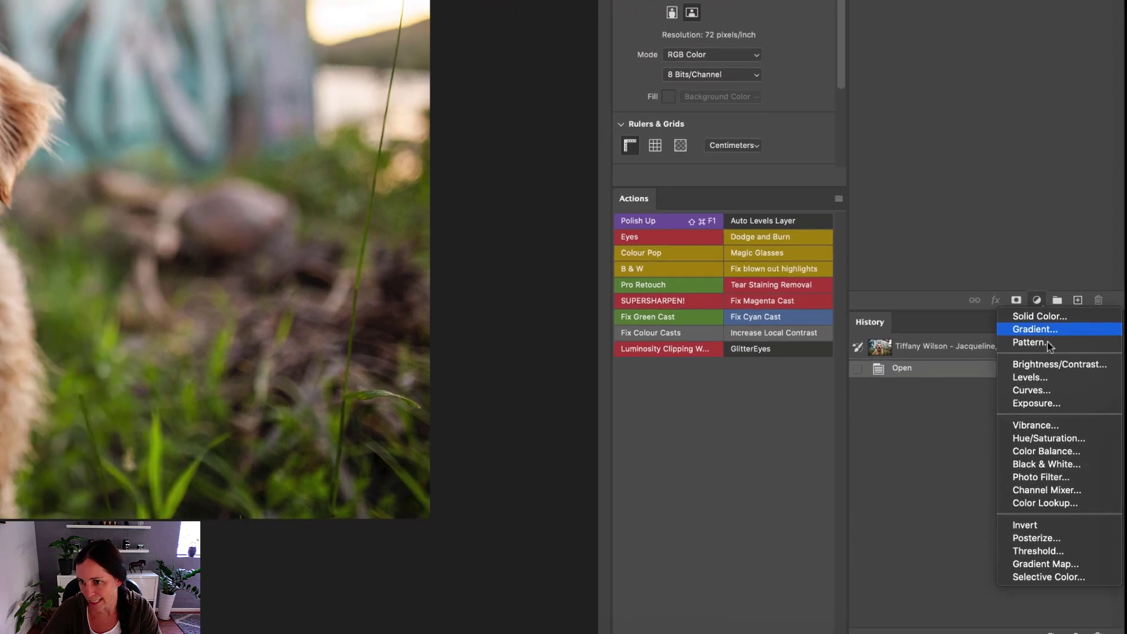
pyautogui.click(1033, 298)
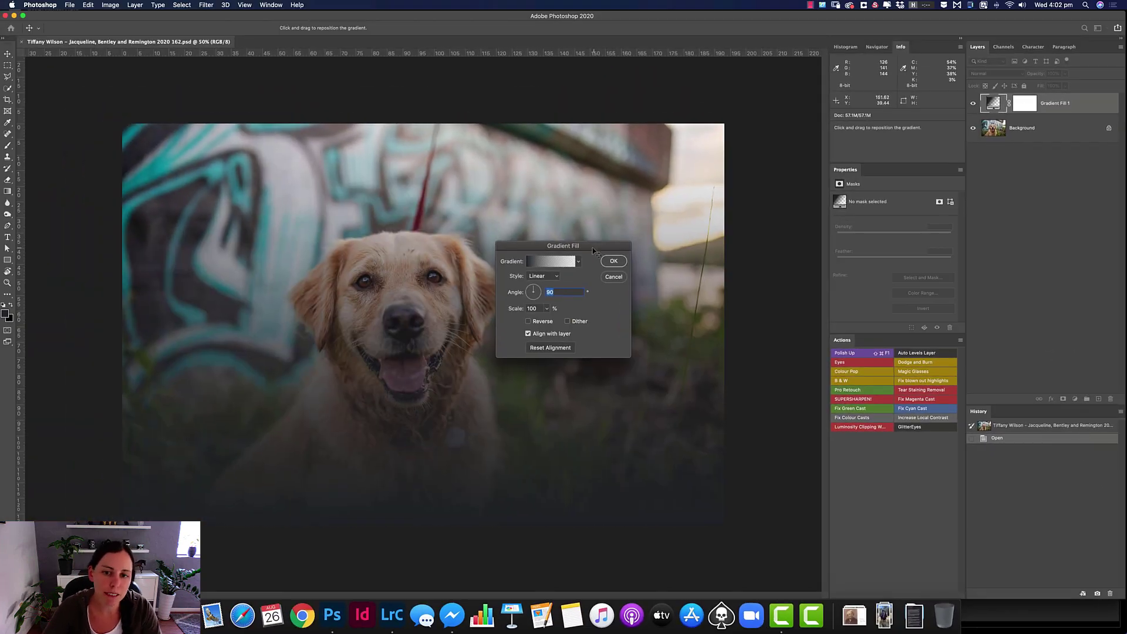
pyautogui.moveTo(594, 251); pyautogui.dragTo(740, 189)
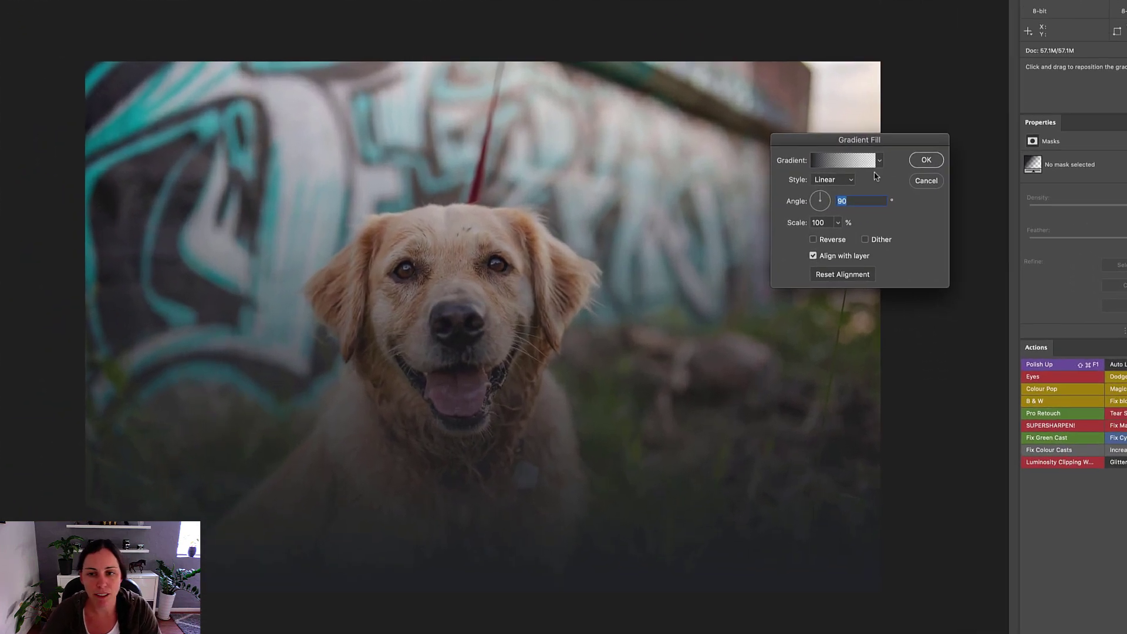
pyautogui.moveTo(911, 138); pyautogui.dragTo(912, 242)
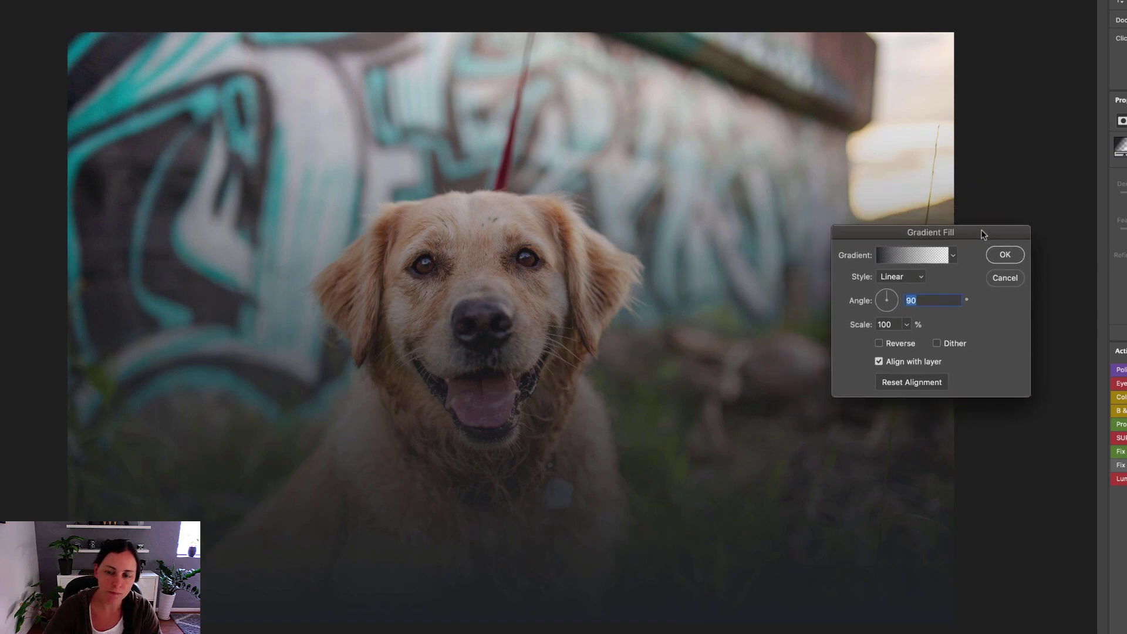
pyautogui.click(909, 280)
pyautogui.click(913, 291)
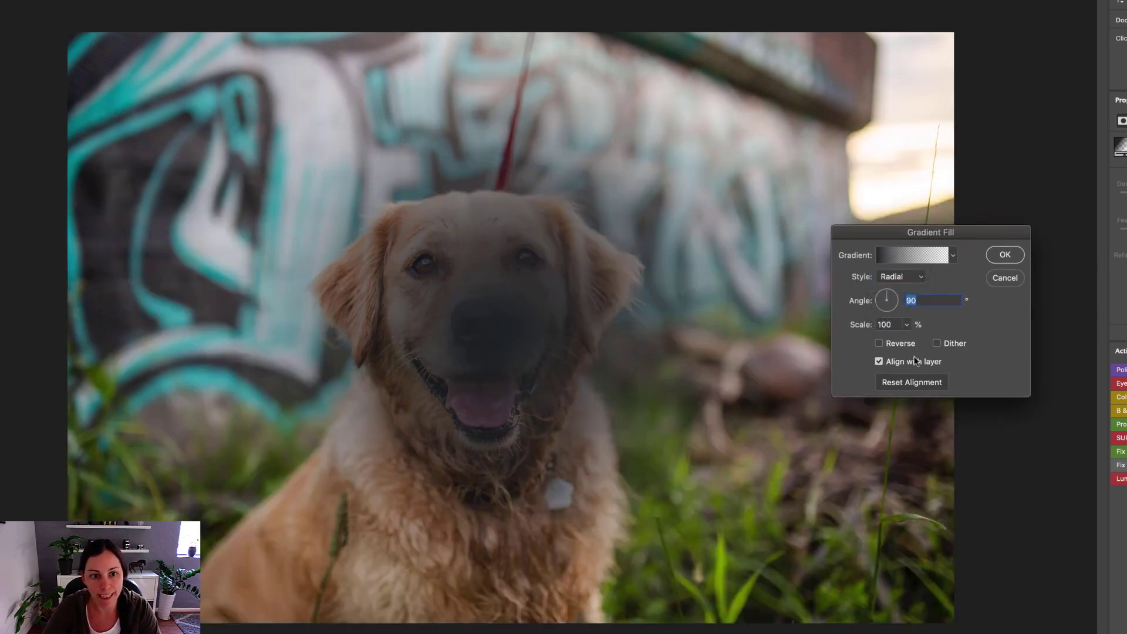
pyautogui.click(909, 324)
pyautogui.moveTo(911, 341); pyautogui.dragTo(905, 343)
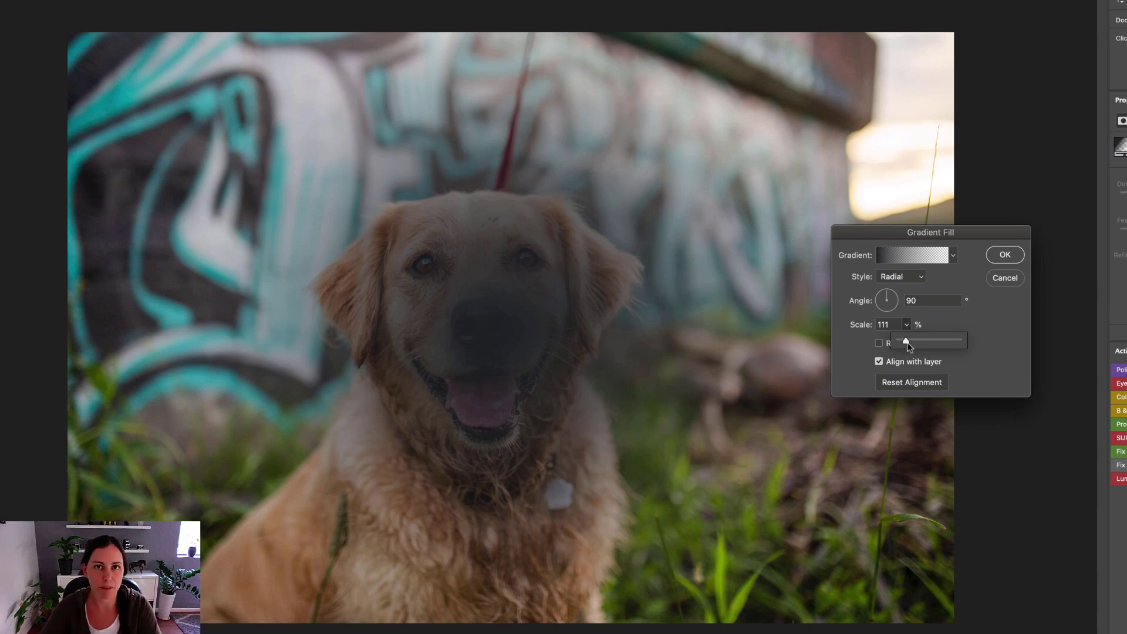
pyautogui.click(985, 309)
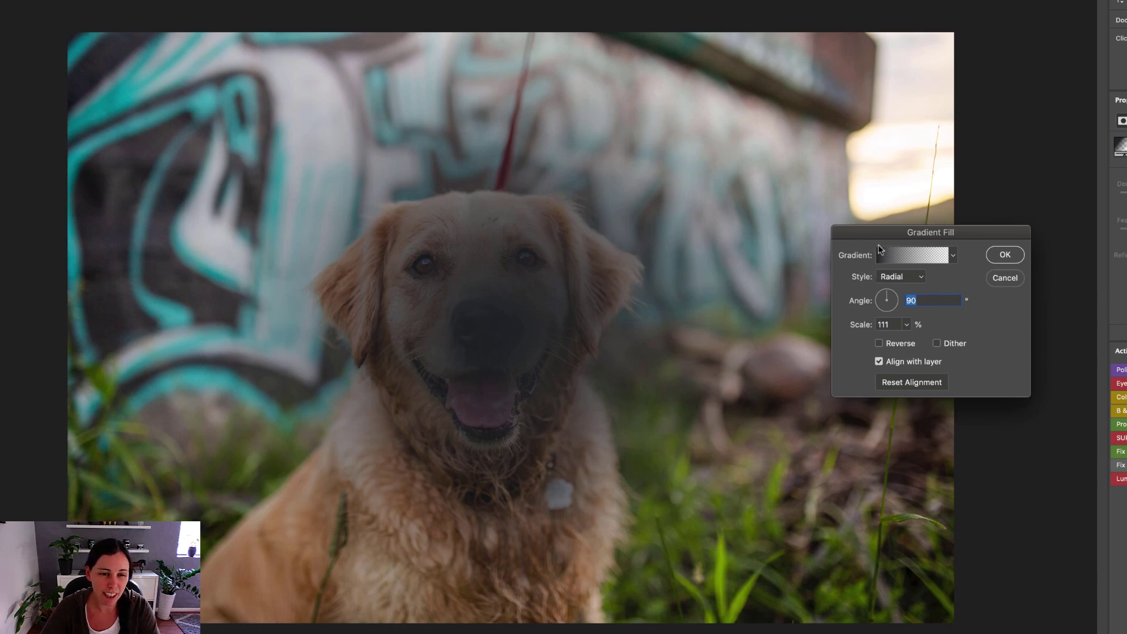
# Step: Set the starting color stop of the radial gradient to the warm yellow #edd08b and accept the edited gradient
pyautogui.click(917, 255)
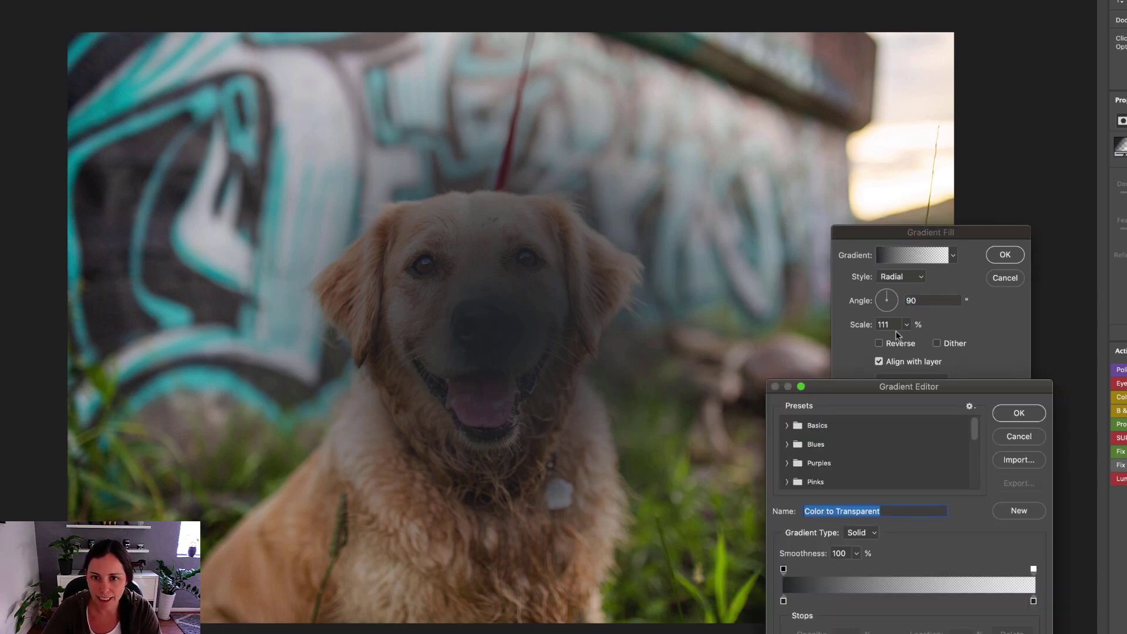
pyautogui.moveTo(919, 385); pyautogui.dragTo(843, 301)
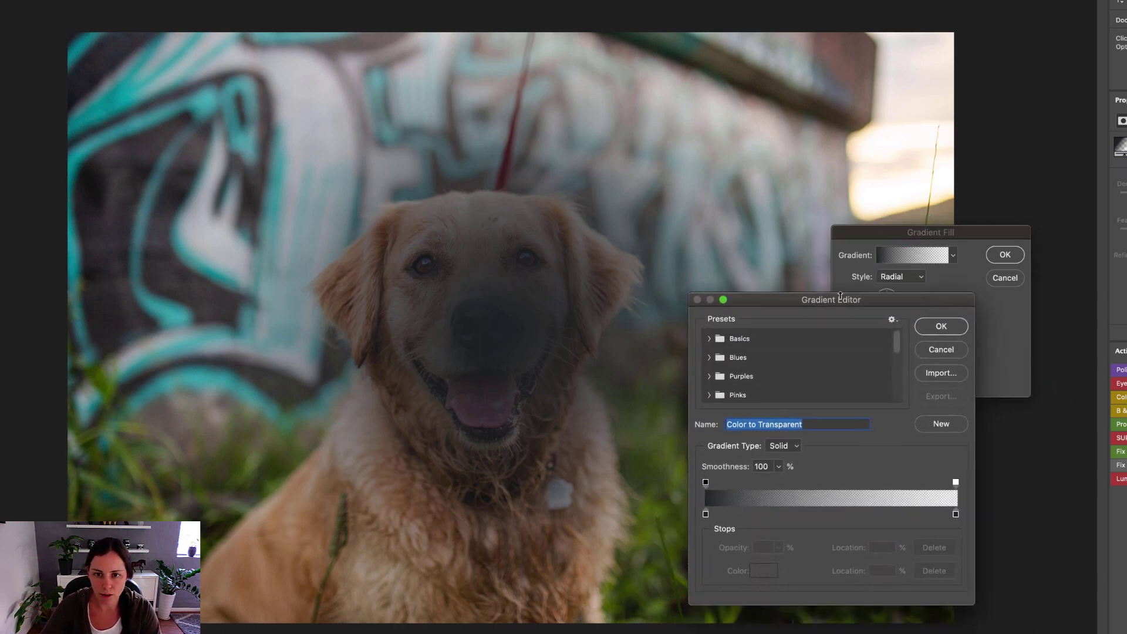
pyautogui.click(706, 514)
pyautogui.click(763, 573)
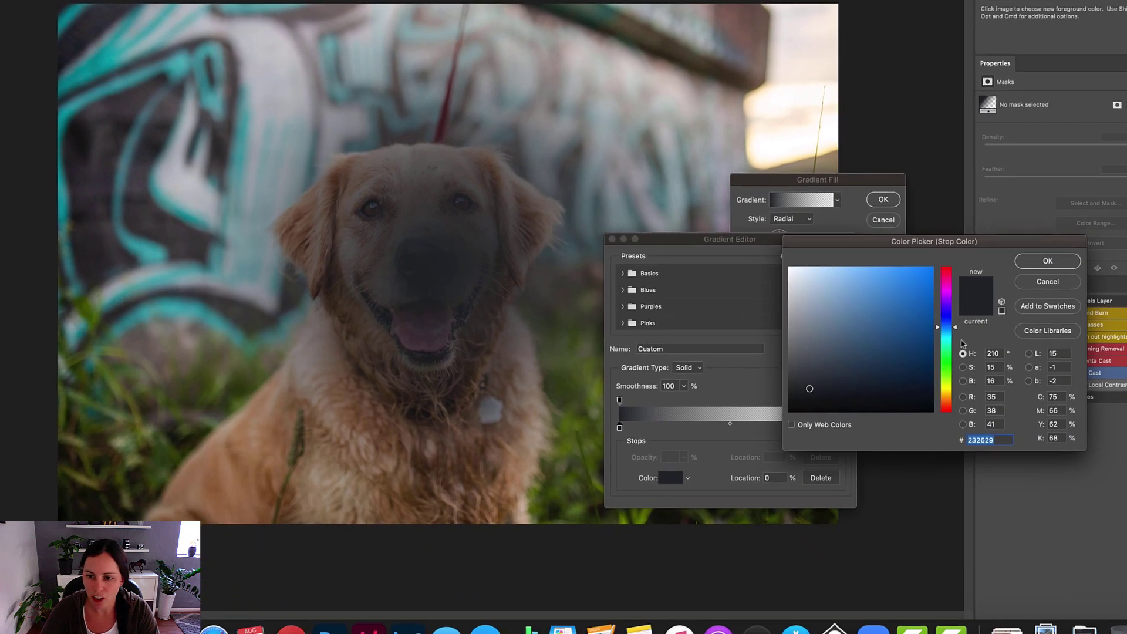
pyautogui.moveTo(1064, 386); pyautogui.dragTo(1065, 460)
pyautogui.moveTo(947, 386); pyautogui.dragTo(952, 387)
pyautogui.click(827, 272)
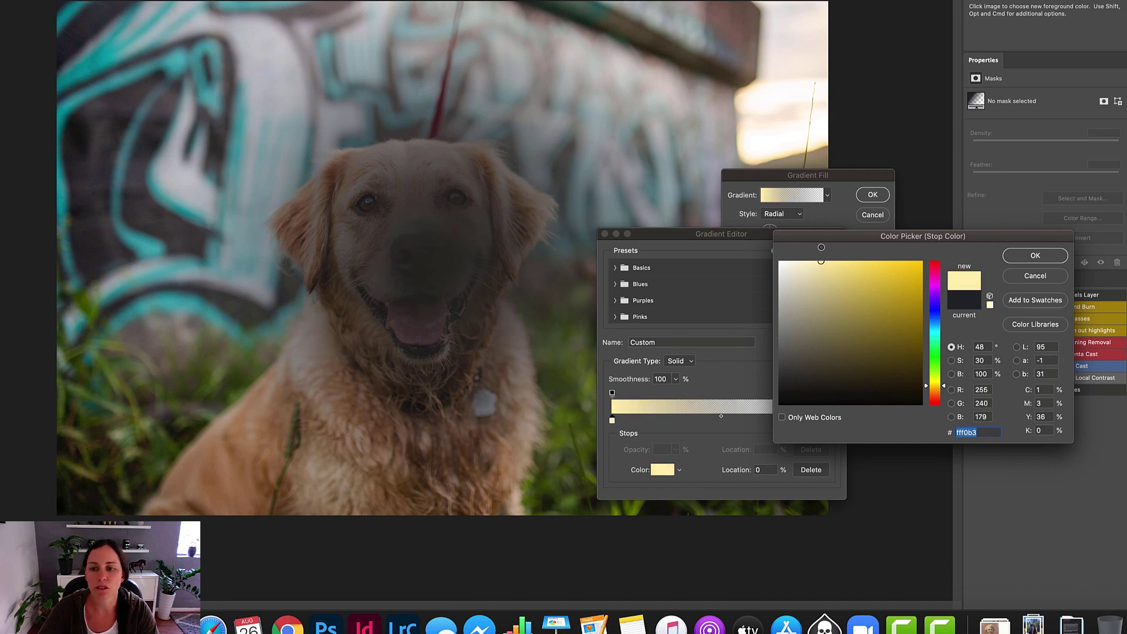
pyautogui.click(845, 268)
pyautogui.moveTo(946, 389); pyautogui.dragTo(948, 389)
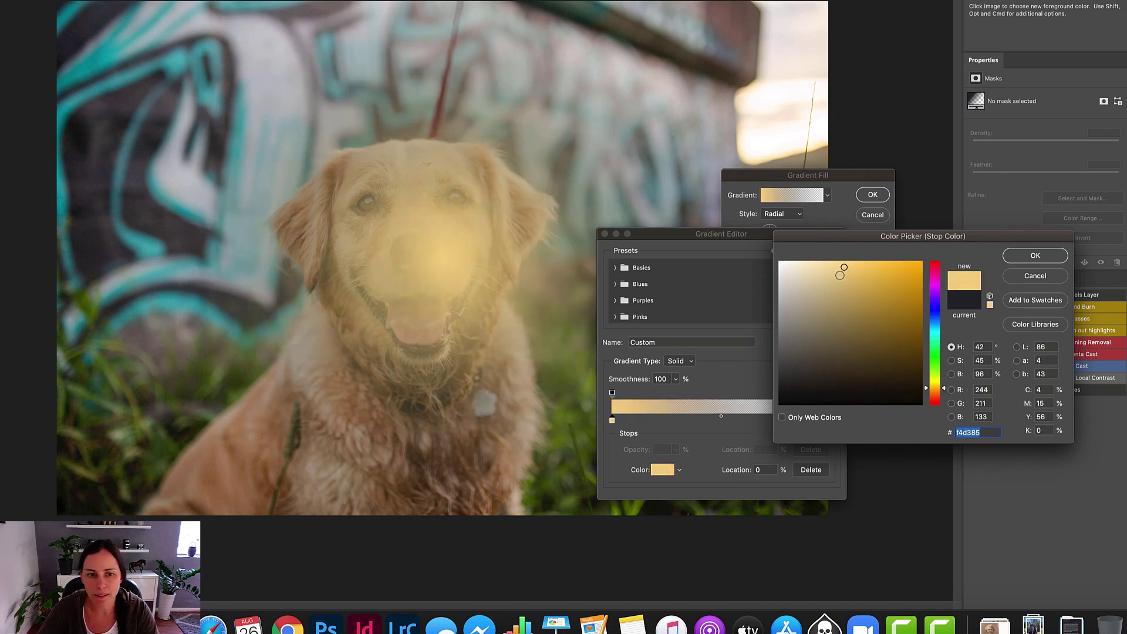
pyautogui.moveTo(845, 269); pyautogui.dragTo(838, 271)
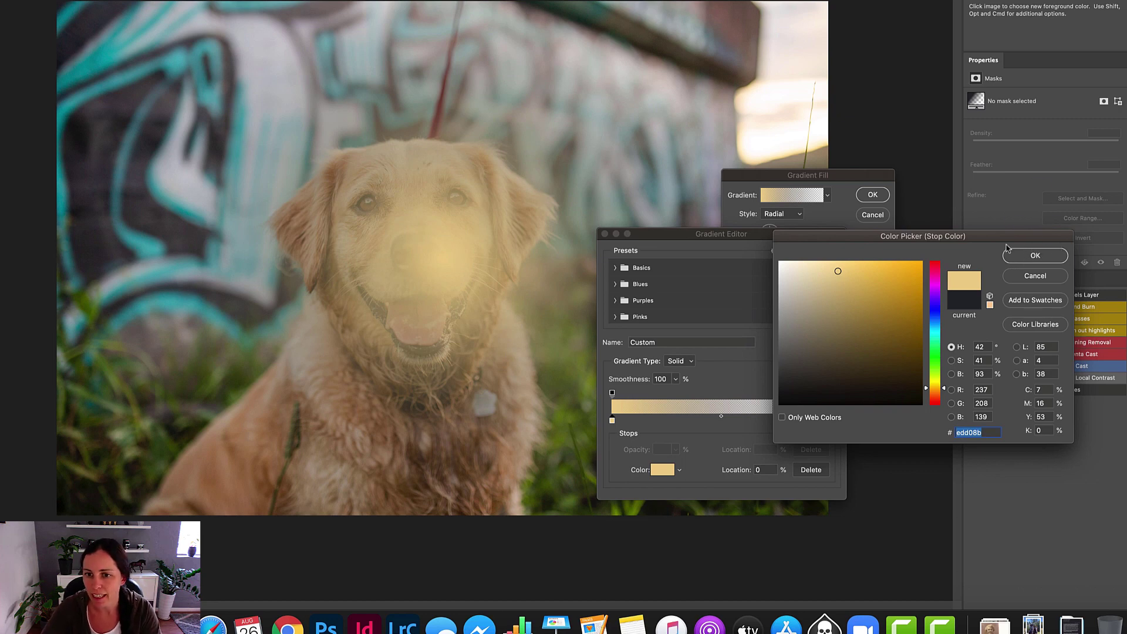
pyautogui.click(1048, 259)
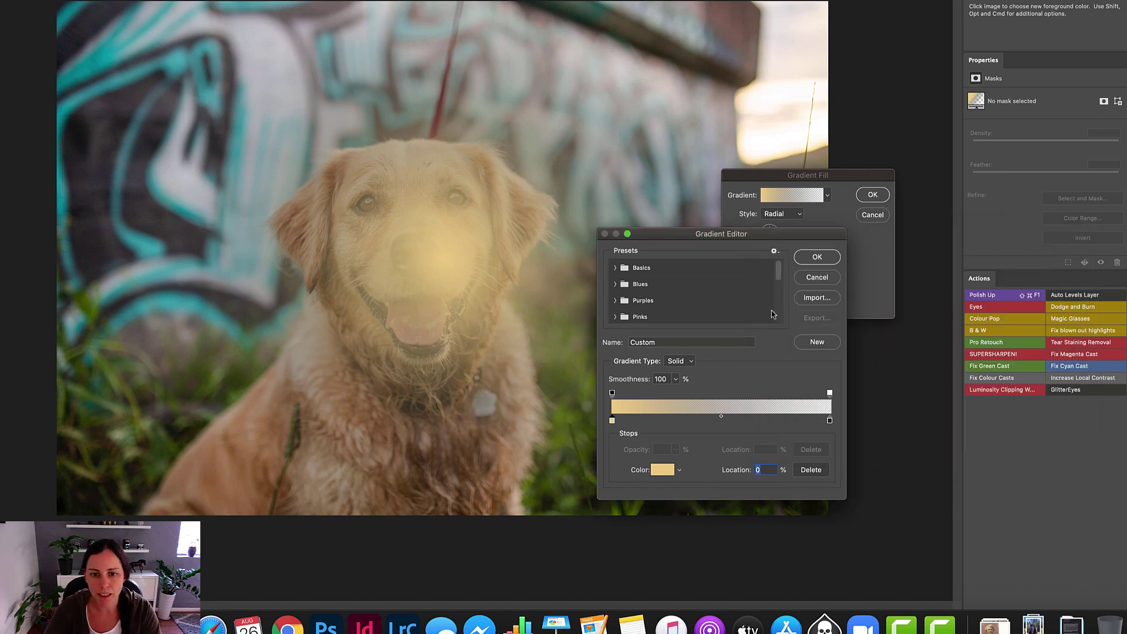
pyautogui.click(823, 258)
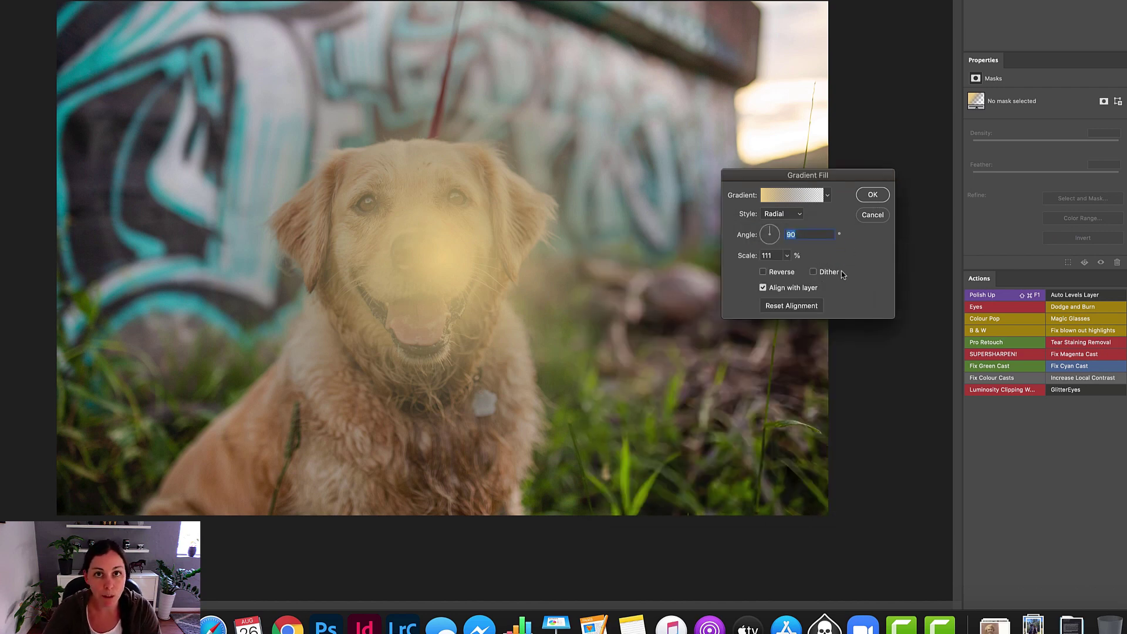
# Step: Turn off Align with layer, apply the gradient fill, and try to move the glow directly on the photo
pyautogui.click(764, 288)
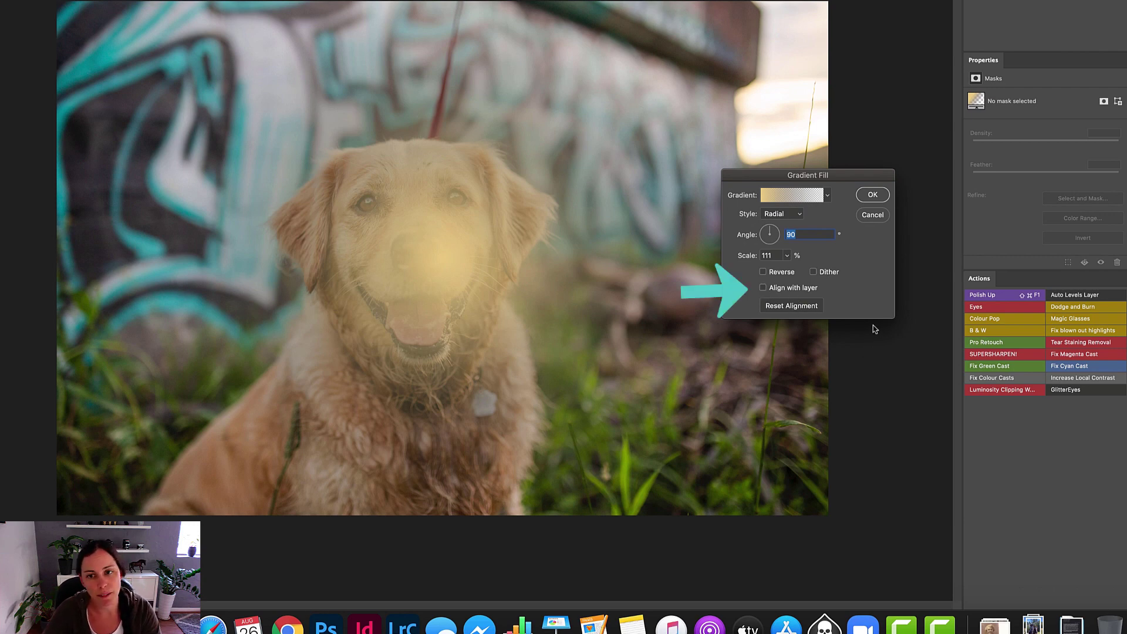
pyautogui.click(873, 197)
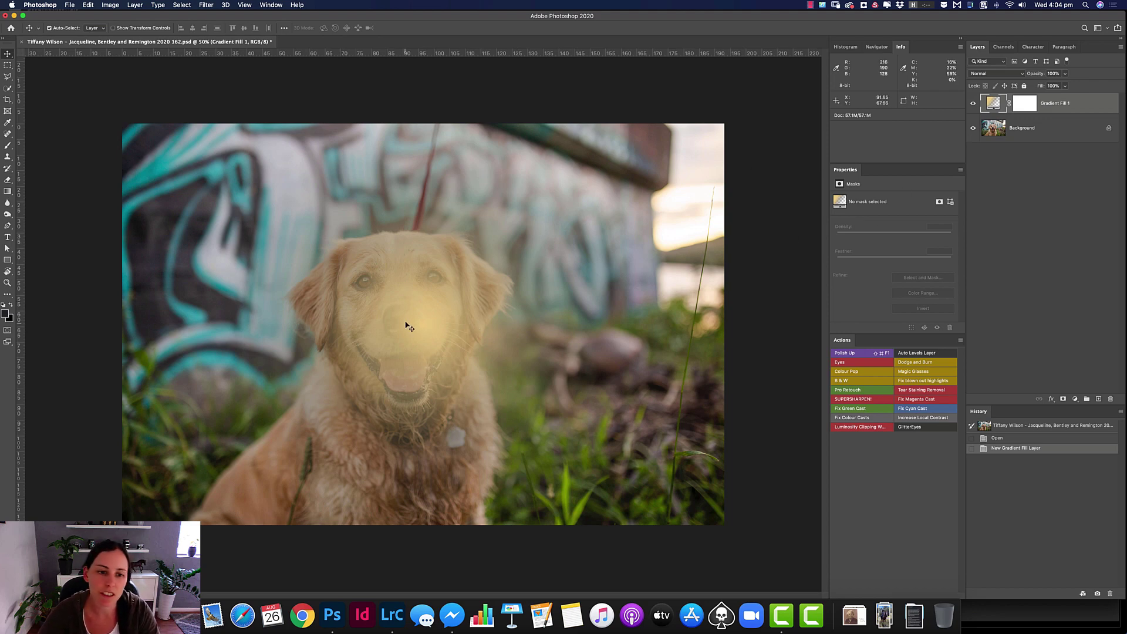
pyautogui.moveTo(370, 385); pyautogui.dragTo(428, 319)
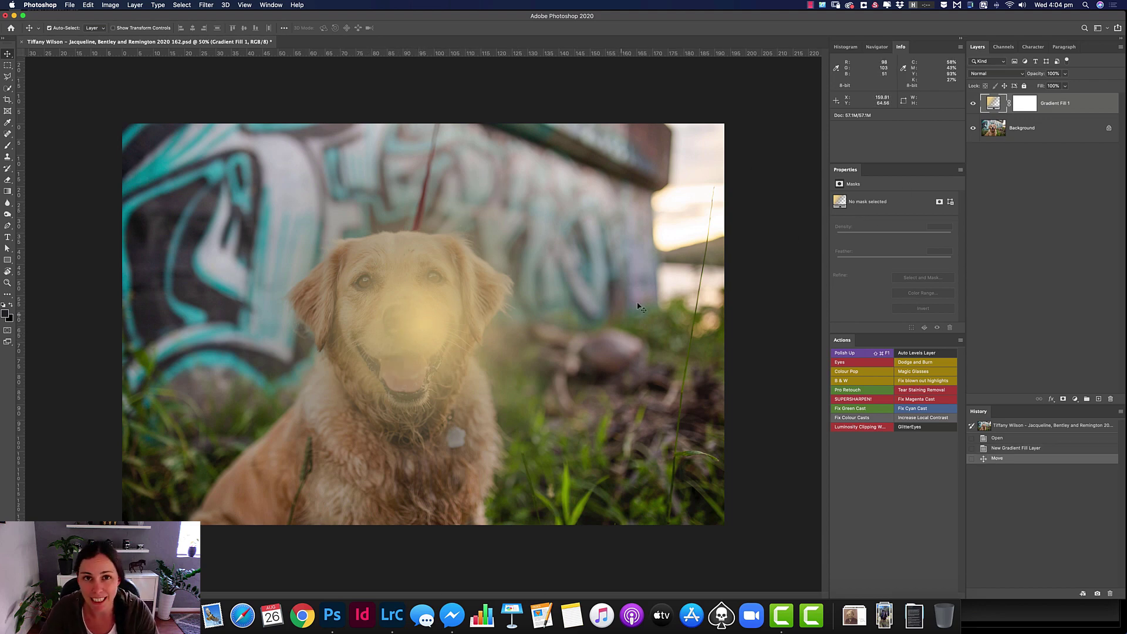
# Step: Reposition the yellow glow over the wall's far end beside the bright sky, and set the gradient fill layer's blend mode to Screen
pyautogui.doubleClick(996, 102)
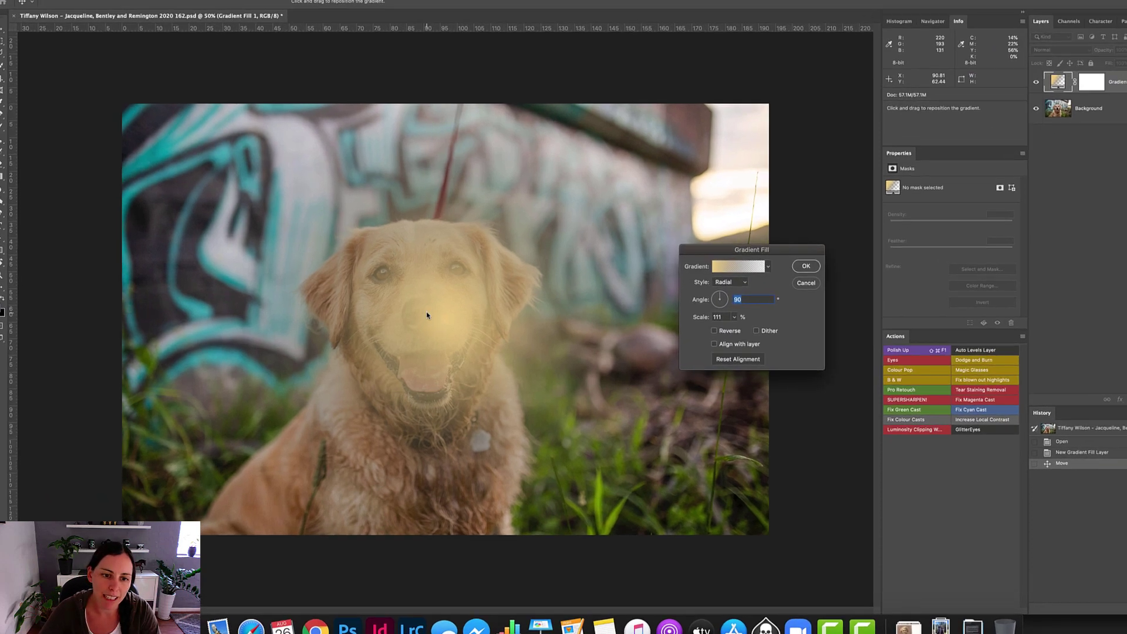
pyautogui.moveTo(427, 316); pyautogui.dragTo(393, 262)
pyautogui.moveTo(457, 230); pyautogui.dragTo(772, 143)
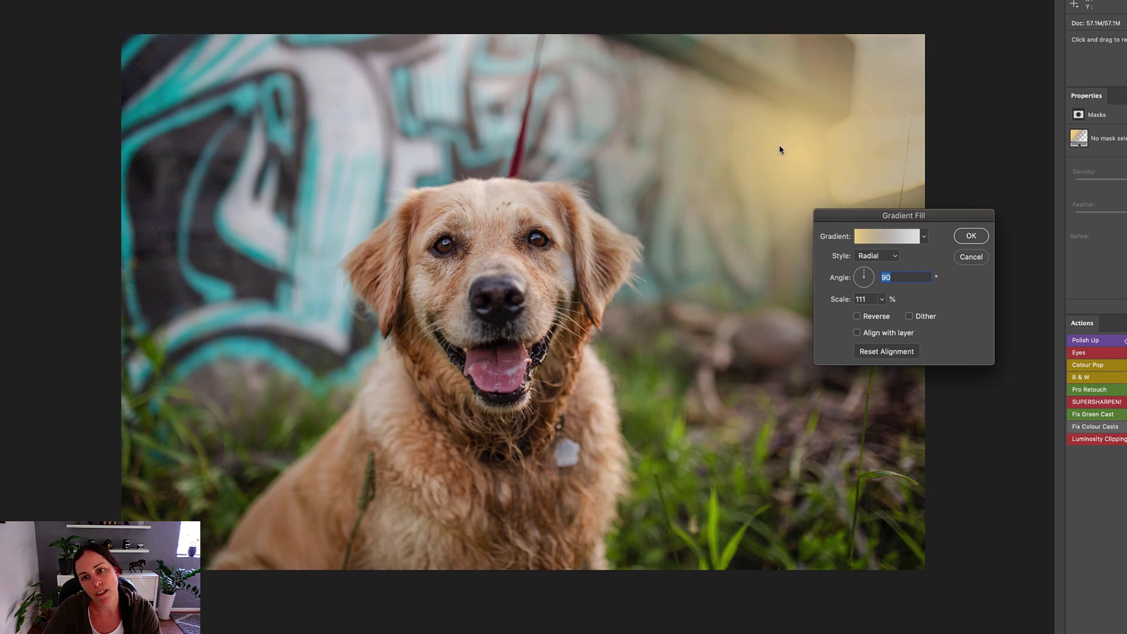
pyautogui.click(974, 235)
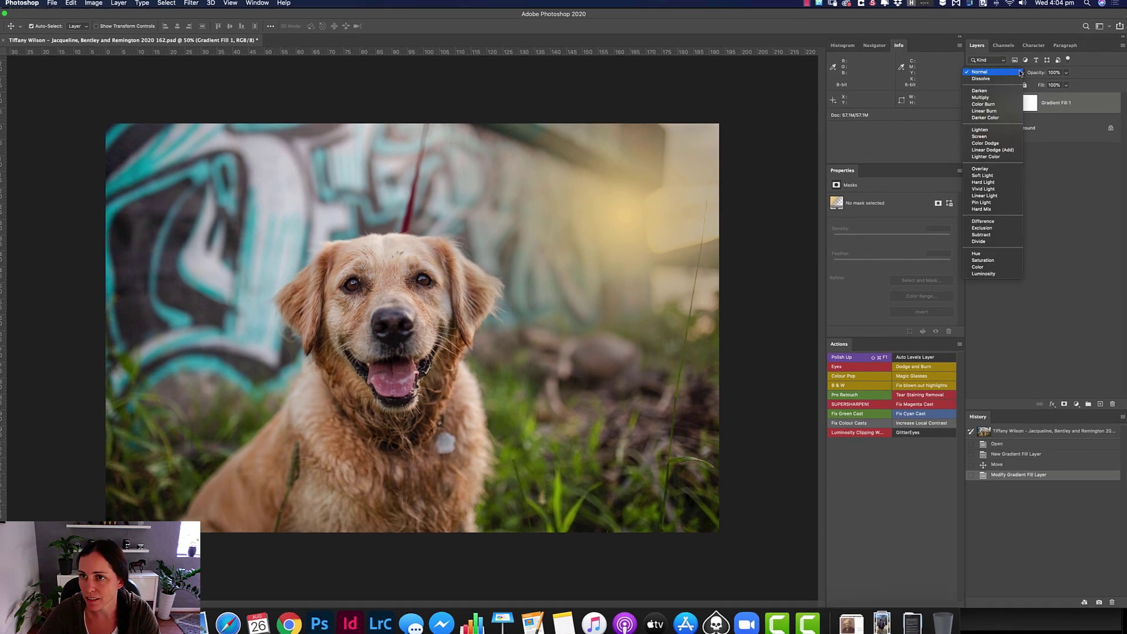
pyautogui.click(1000, 73)
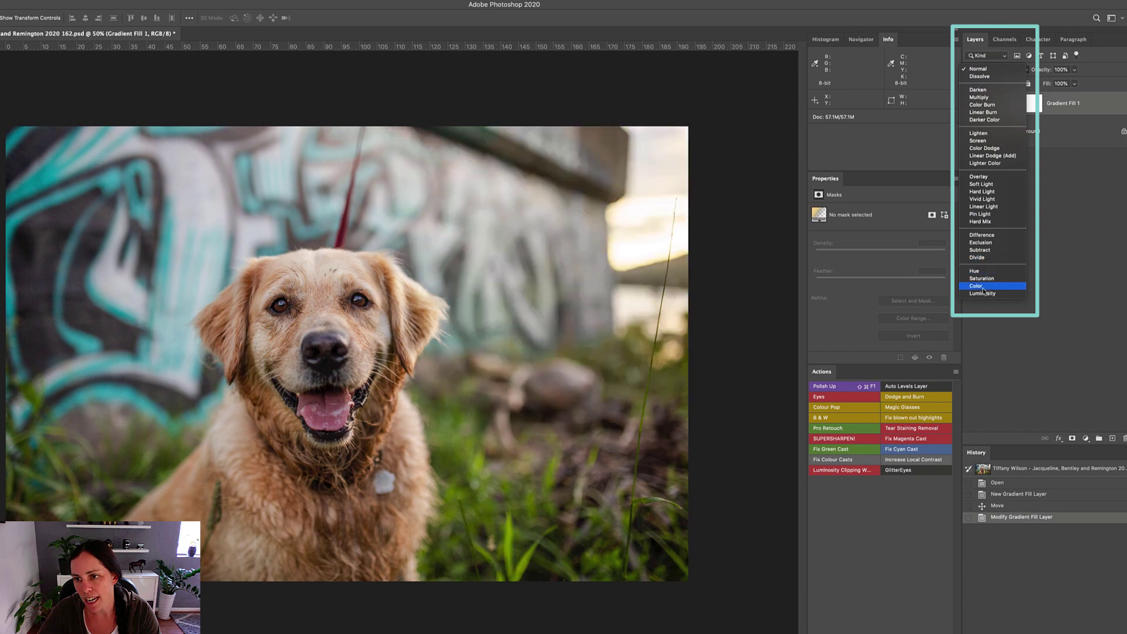
pyautogui.click(1003, 142)
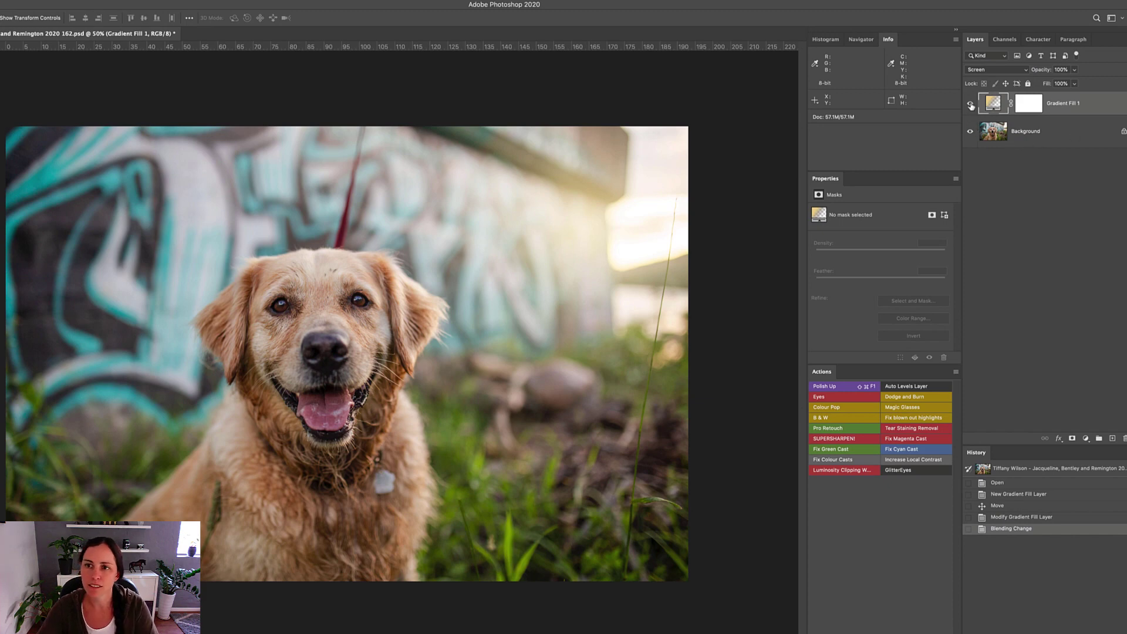
# Step: Compare the photo with and without the Screen-blended gradient fill layer
pyautogui.click(970, 104)
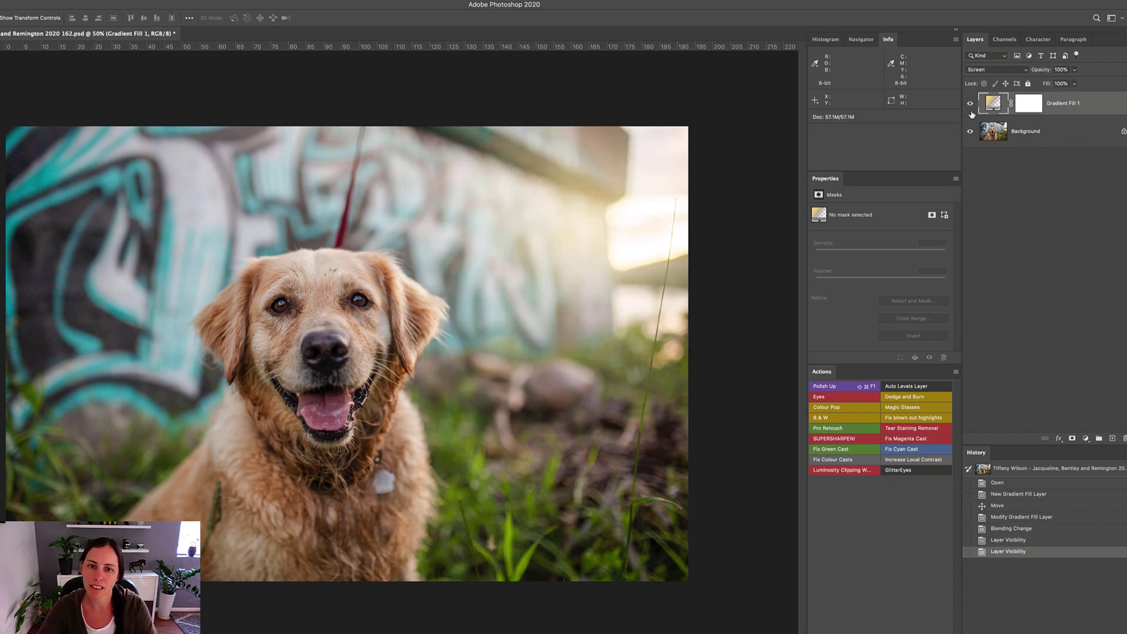
pyautogui.click(971, 105)
pyautogui.click(971, 105)
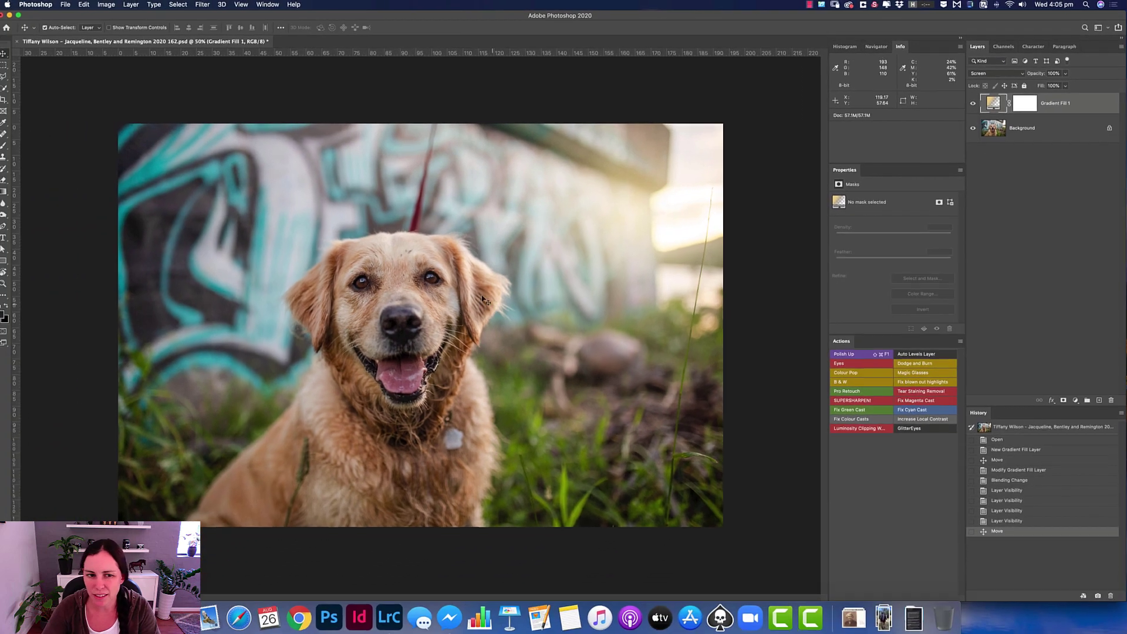
pyautogui.moveTo(358, 276); pyautogui.dragTo(397, 283)
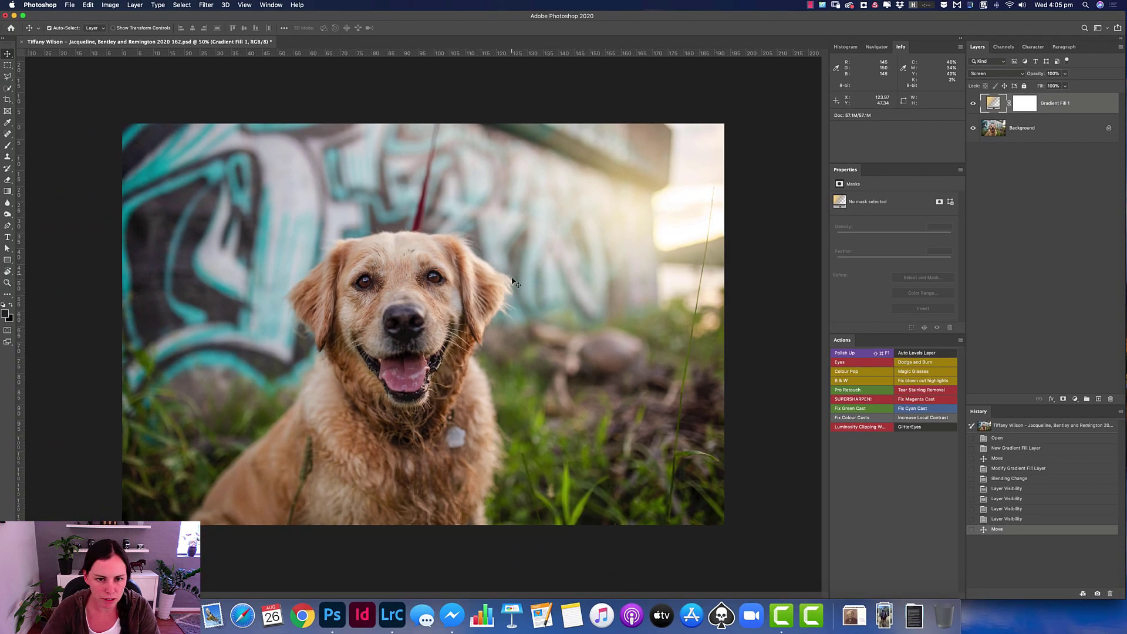
pyautogui.click(972, 104)
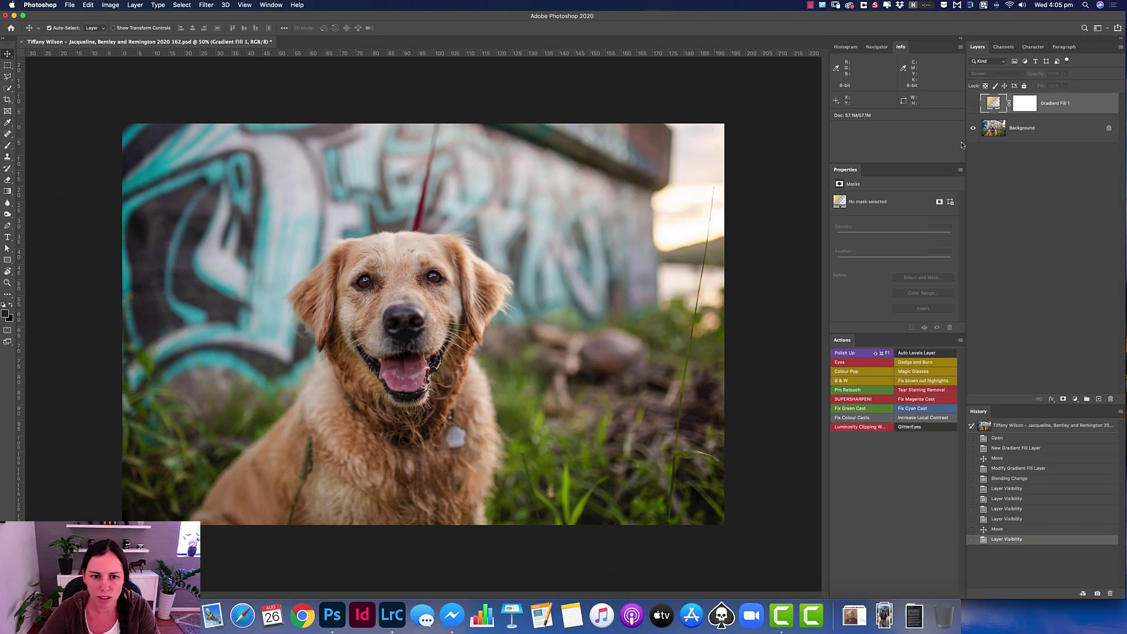
pyautogui.click(974, 105)
pyautogui.click(973, 104)
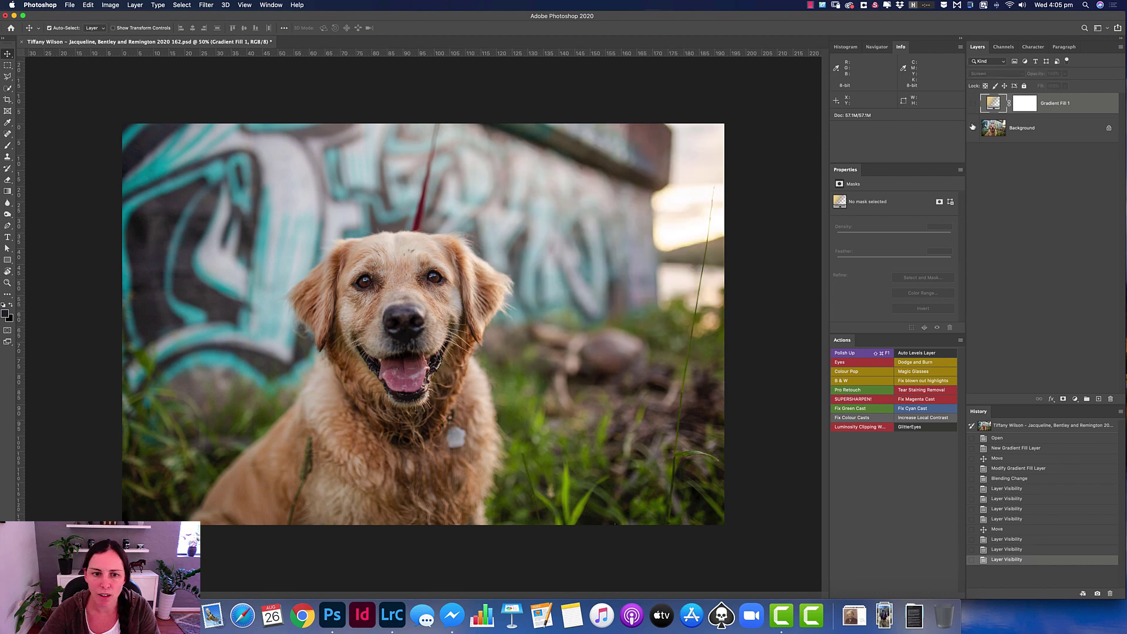
pyautogui.click(974, 103)
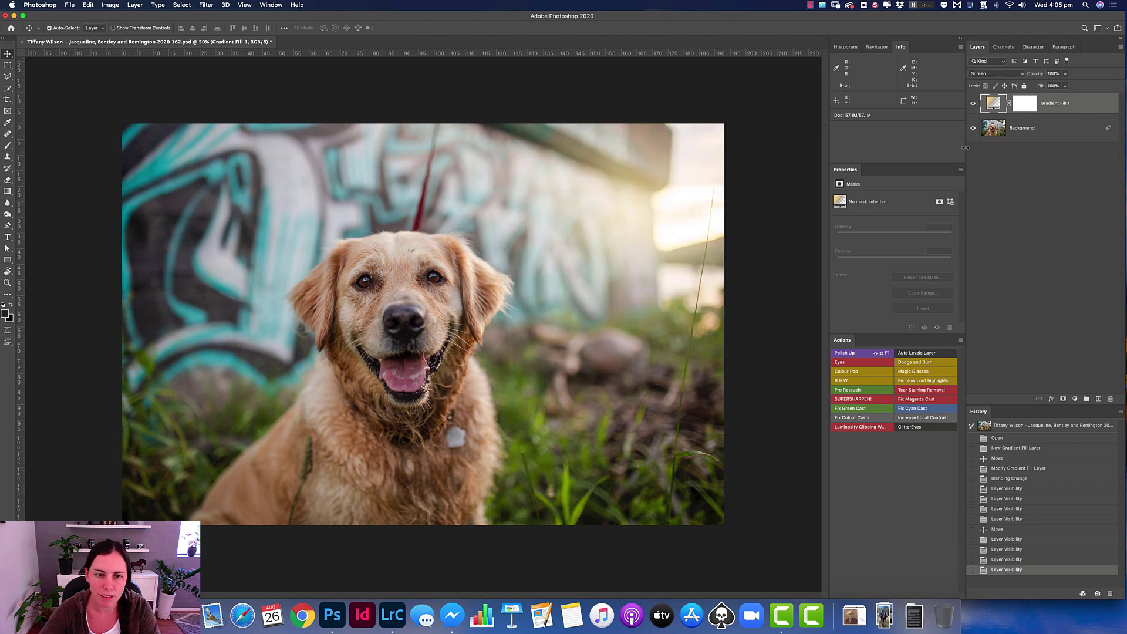
pyautogui.click(975, 105)
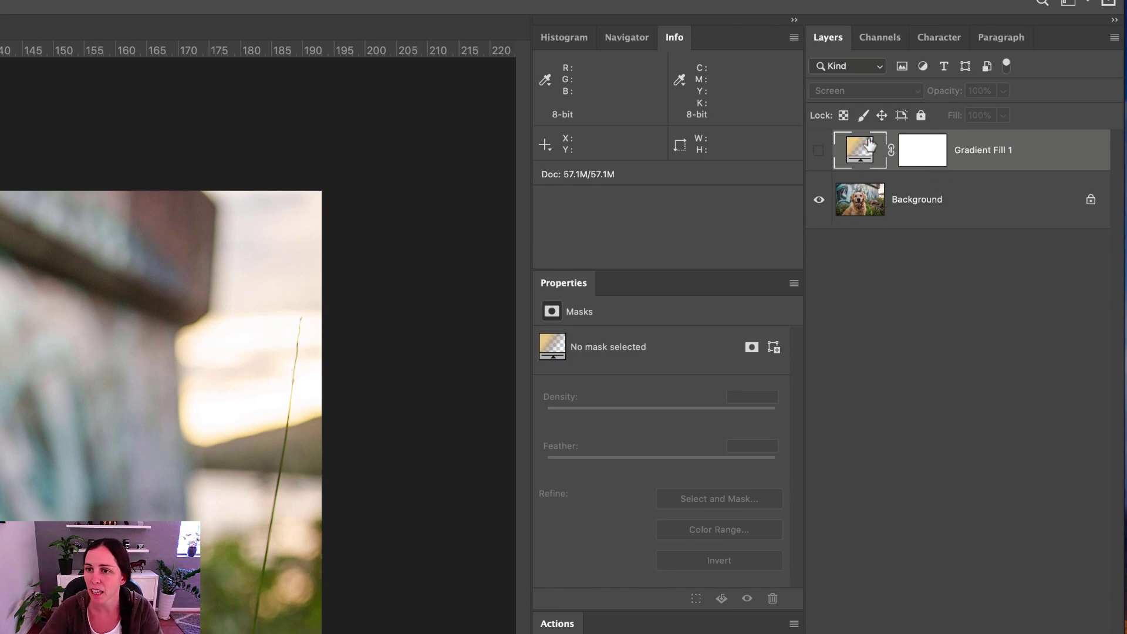
pyautogui.click(818, 154)
# Step: Paint black on the gradient fill's layer mask with a size 250 brush, covering the dog's forehead, cheek and sky-side ear
pyautogui.click(924, 158)
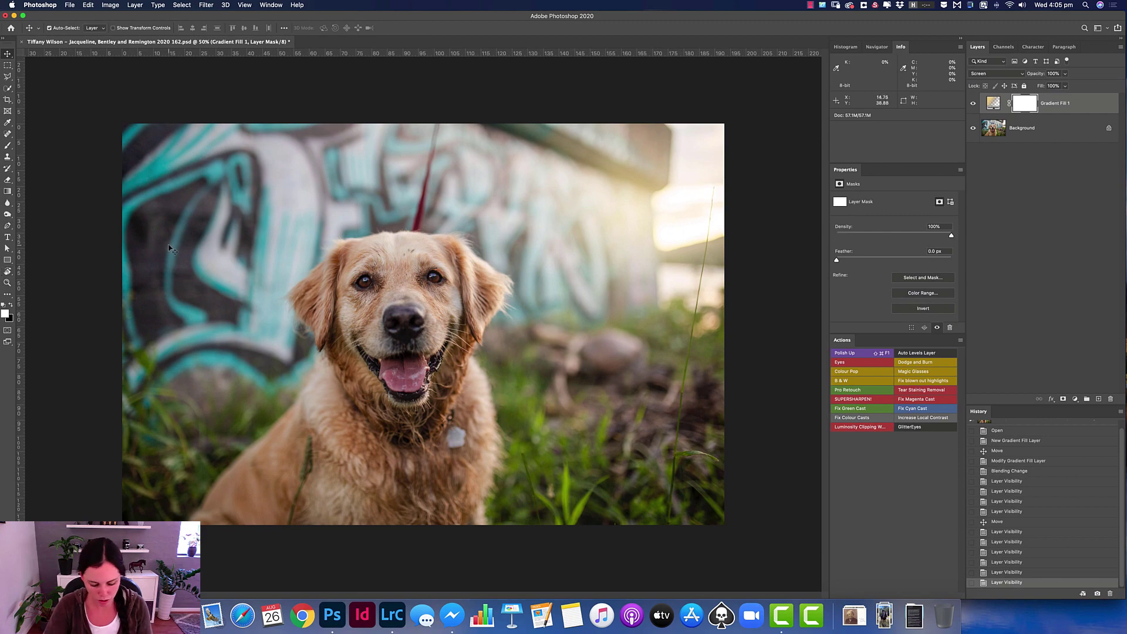
pyautogui.press('b')
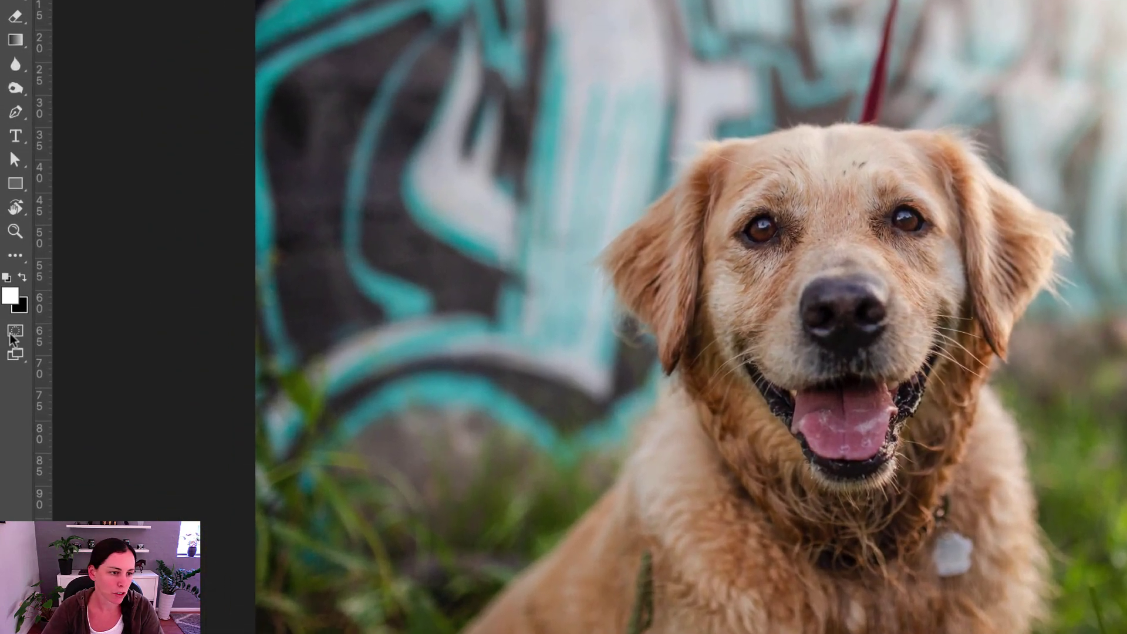
pyautogui.press('x')
pyautogui.click(22, 281)
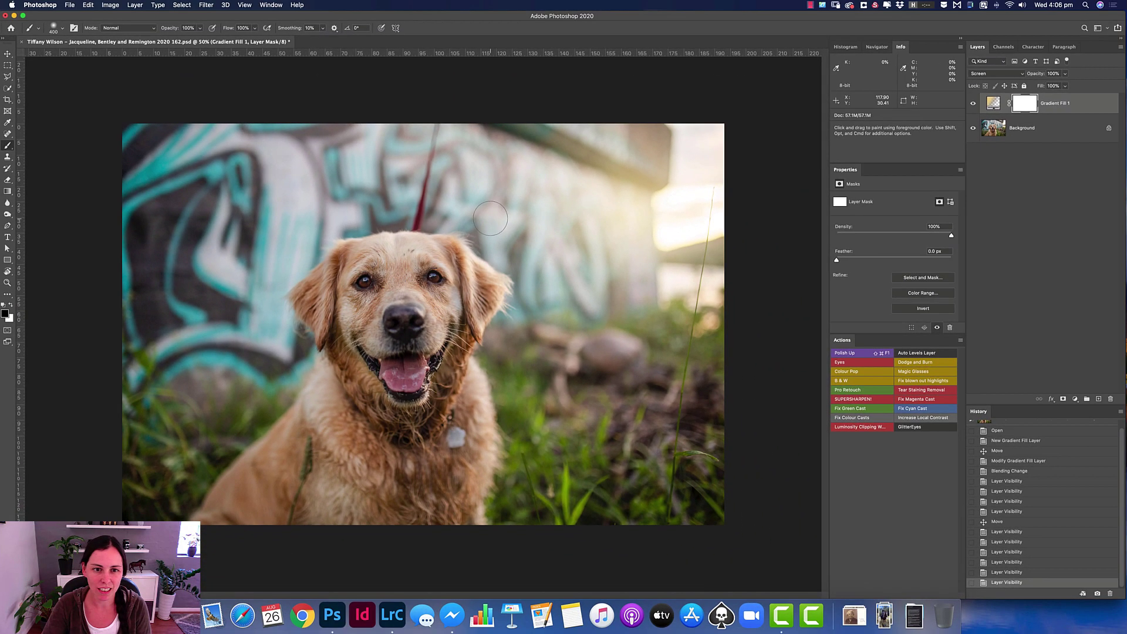
pyautogui.press('[')
pyautogui.keyDown('super'); pyautogui.click(429, 322); pyautogui.keyUp('super')
pyautogui.keyDown('super'); pyautogui.click(429, 322); pyautogui.keyUp('super')
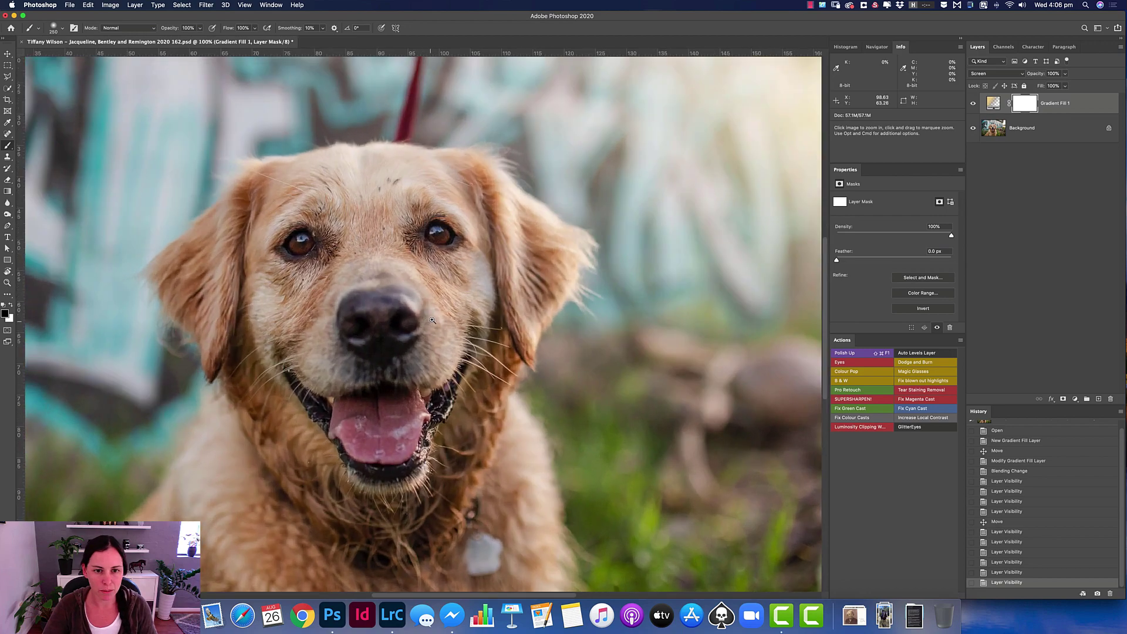
pyautogui.keyDown('super'); pyautogui.click(430, 320); pyautogui.keyUp('super')
pyautogui.moveTo(474, 254); pyautogui.dragTo(360, 359)
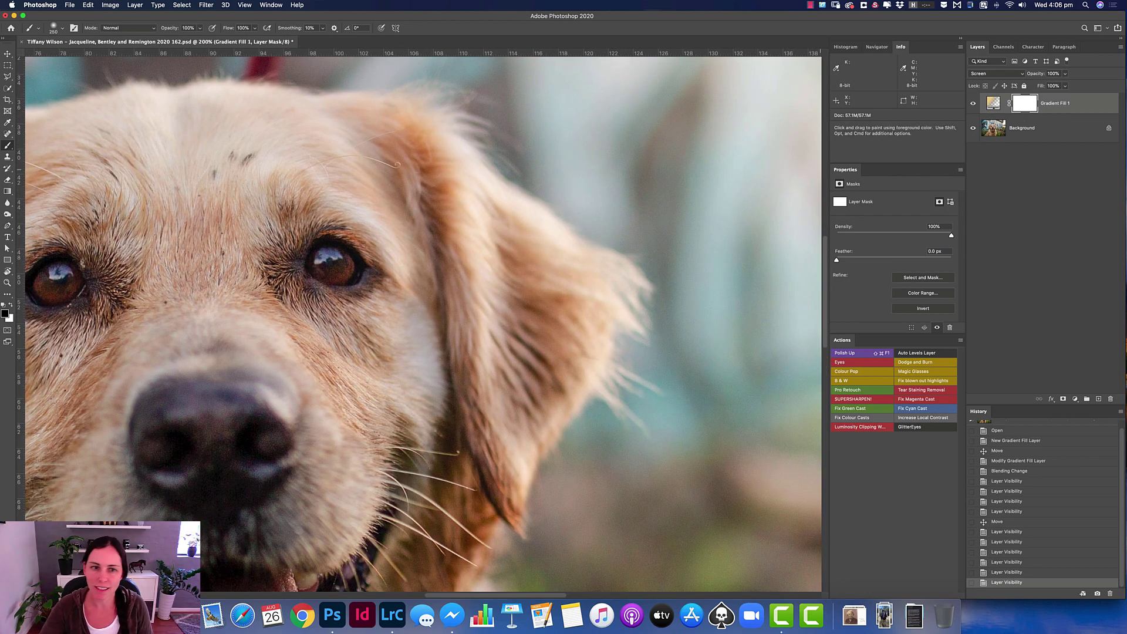
pyautogui.moveTo(575, 288); pyautogui.dragTo(558, 317)
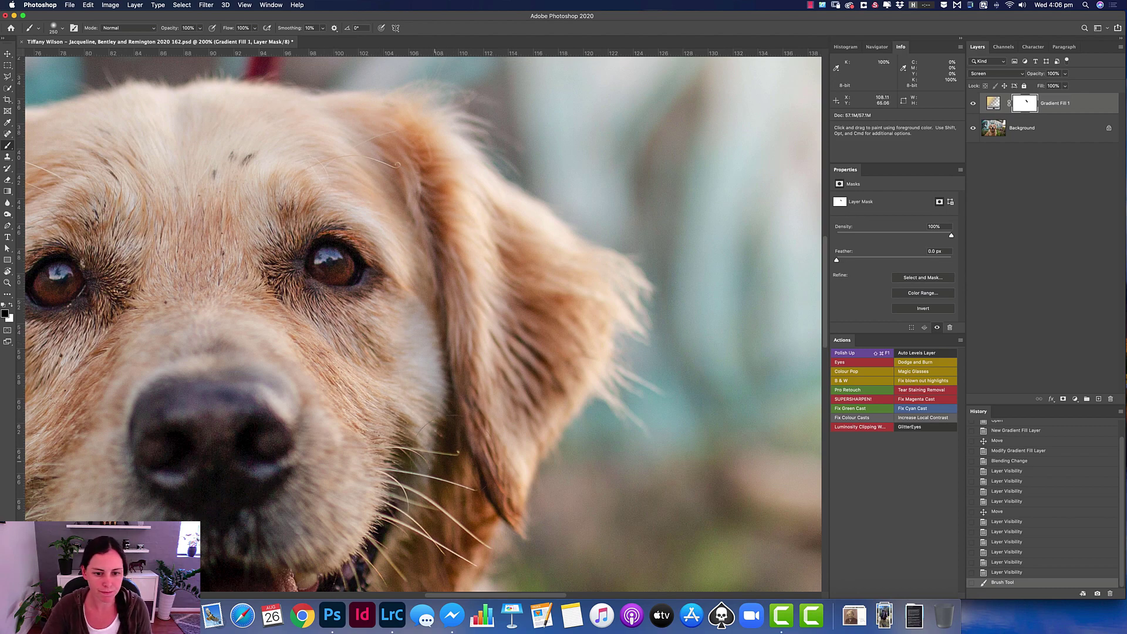
pyautogui.moveTo(470, 294); pyautogui.dragTo(493, 365)
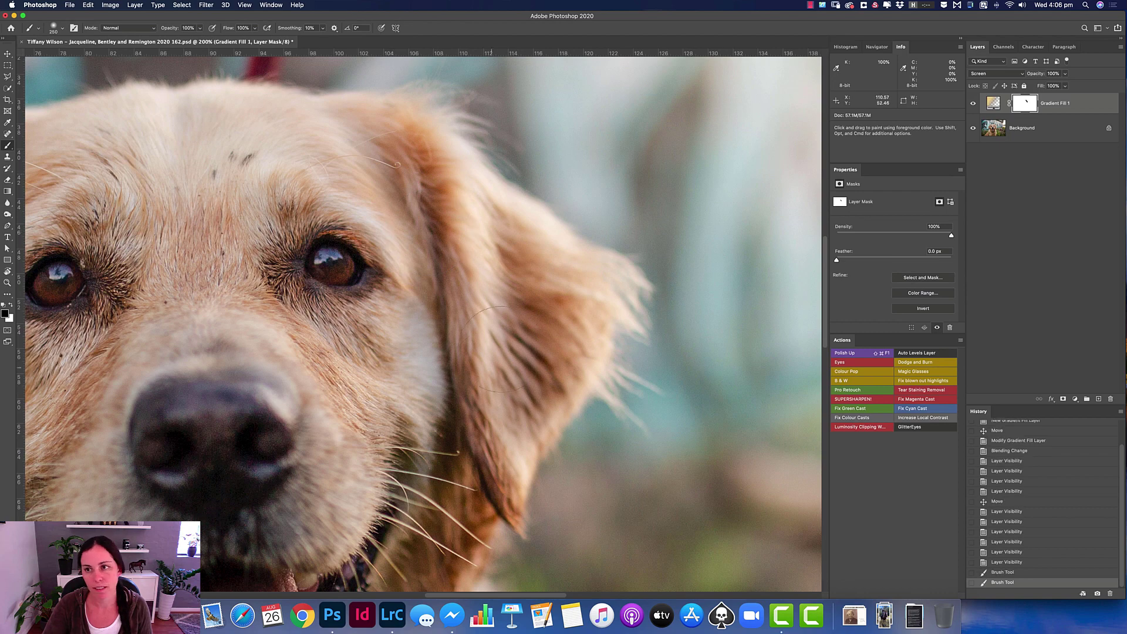
pyautogui.moveTo(358, 175)
pyautogui.mouseDown()
pyautogui.moveTo(253, 125)
pyautogui.moveTo(337, 149)
pyautogui.mouseUp()
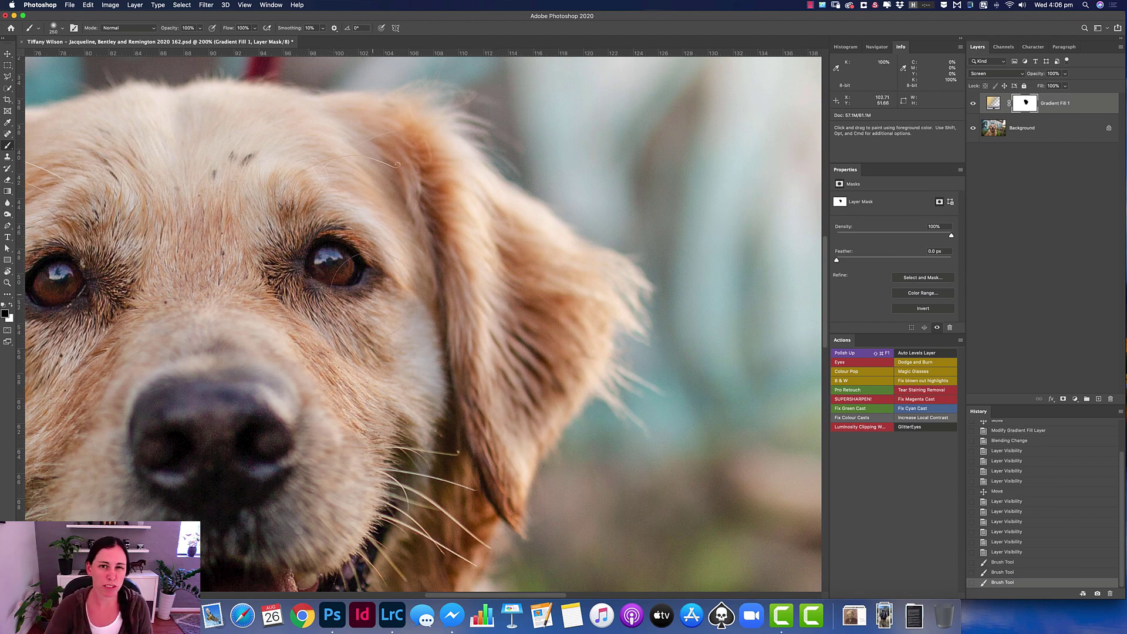
pyautogui.moveTo(510, 214); pyautogui.dragTo(517, 247)
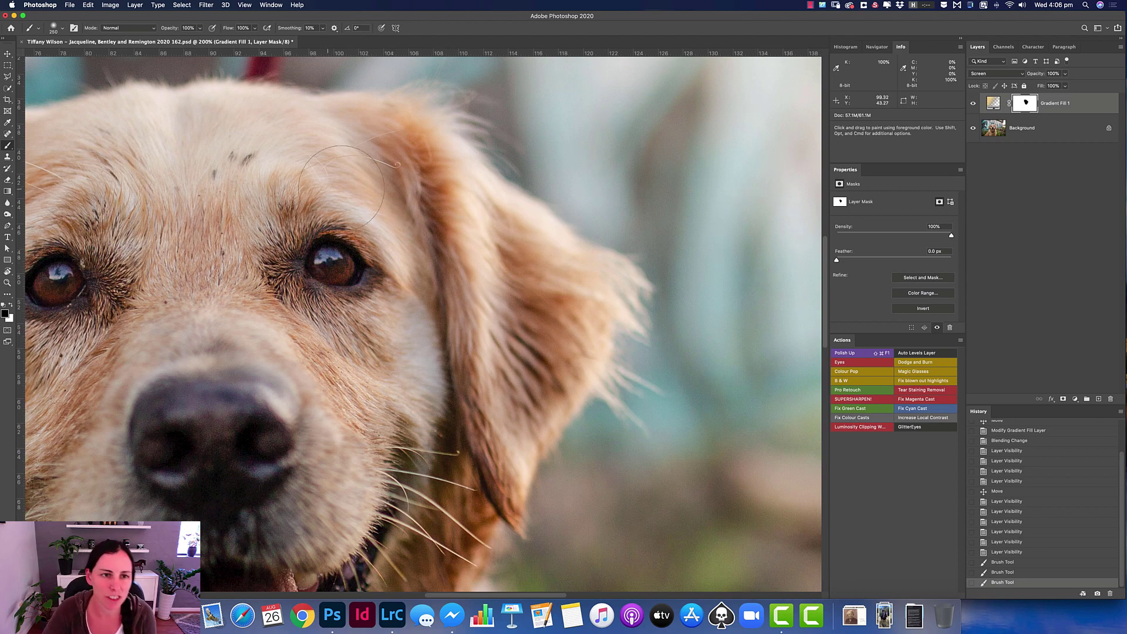
pyautogui.click(423, 352)
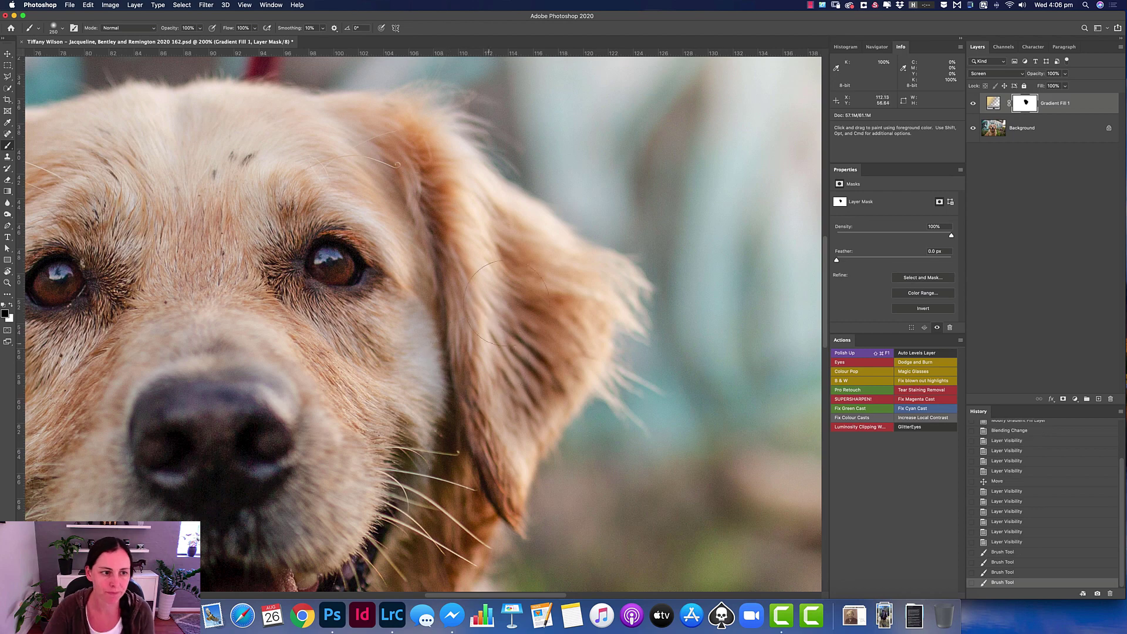
pyautogui.keyDown('alt'); pyautogui.keyDown('super'); pyautogui.click(390, 276); pyautogui.keyUp('super'); pyautogui.keyUp('alt')
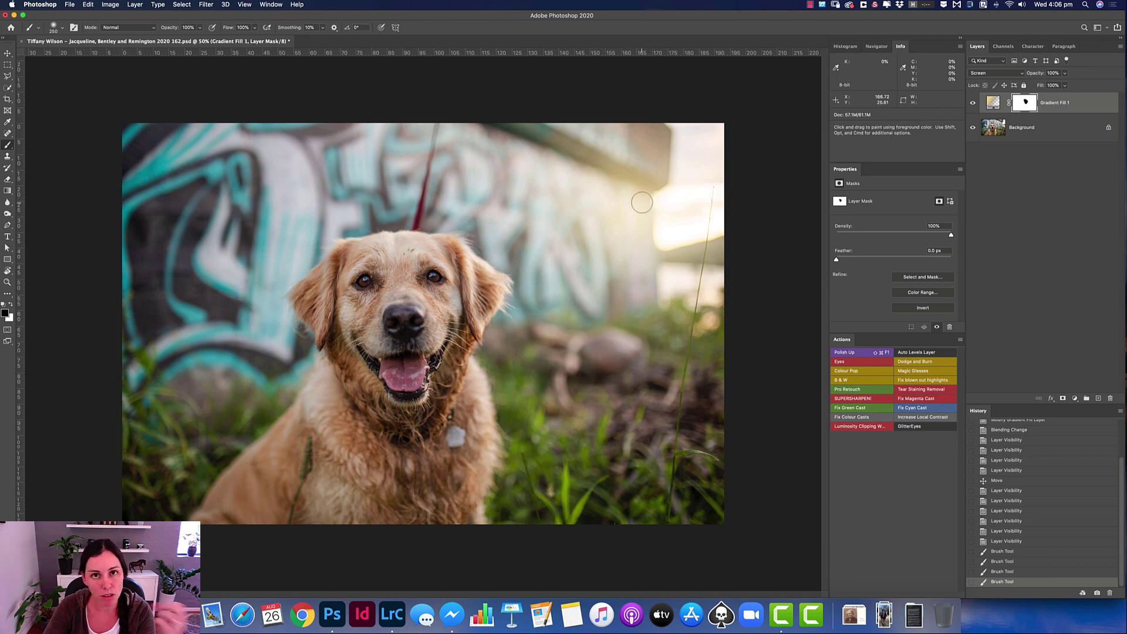
# Step: Unlink the layer mask from the gradient fill so the glow can move independently of it
pyautogui.click(8, 55)
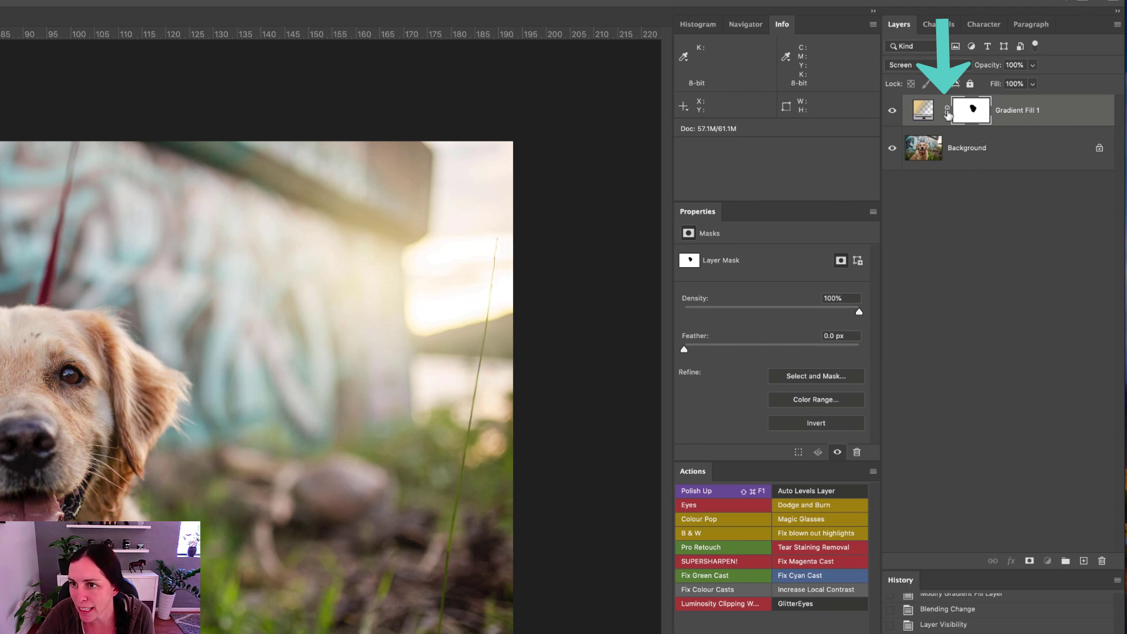
pyautogui.click(947, 112)
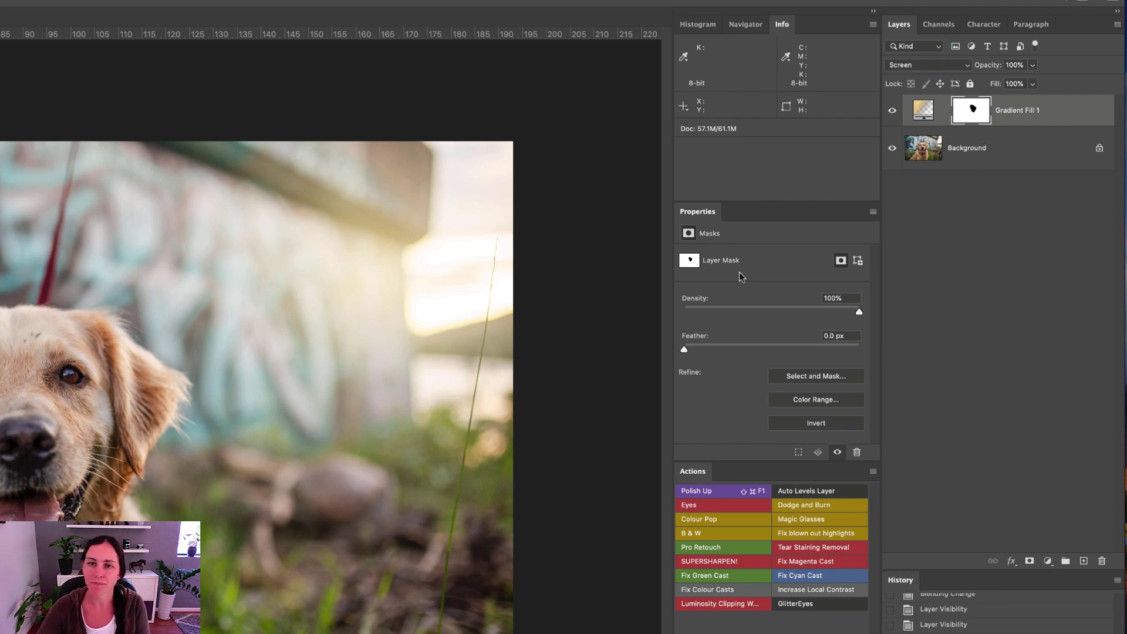
# Step: Set the gradient fill's scale to 155% and reposition the glow at the wall's end beside the bright sky
pyautogui.doubleClick(923, 111)
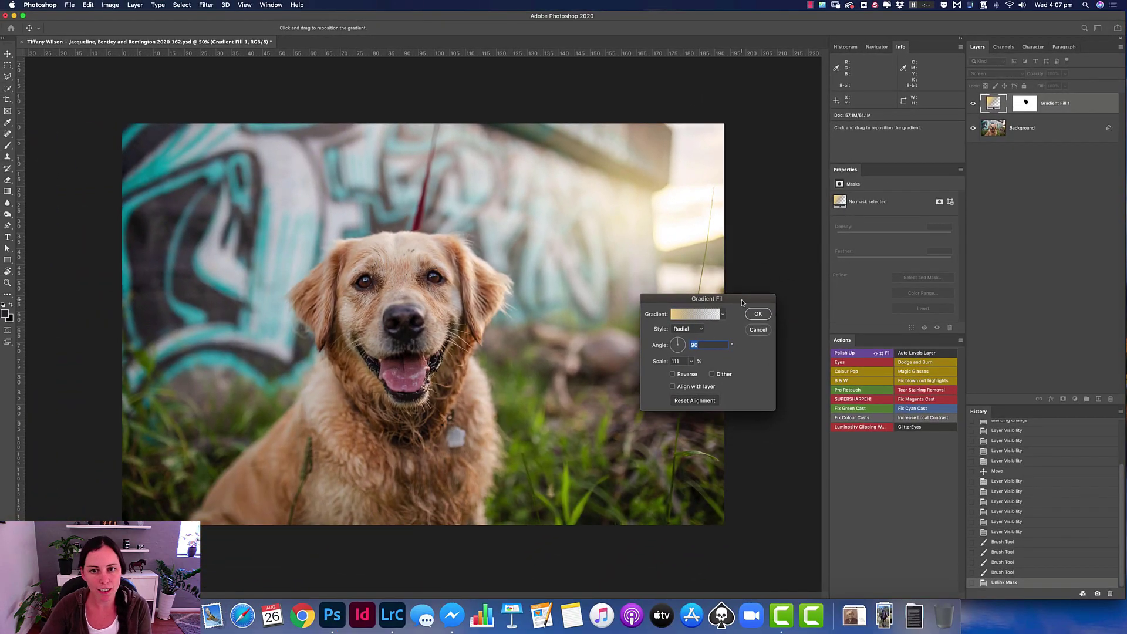
pyautogui.click(691, 361)
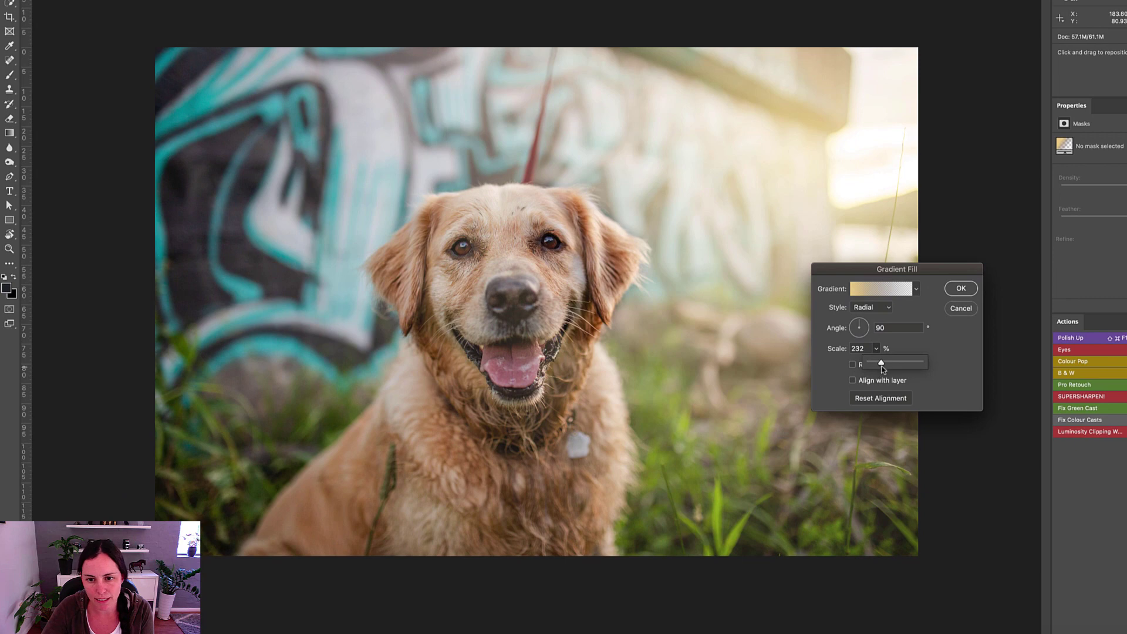
pyautogui.moveTo(879, 365); pyautogui.dragTo(877, 367)
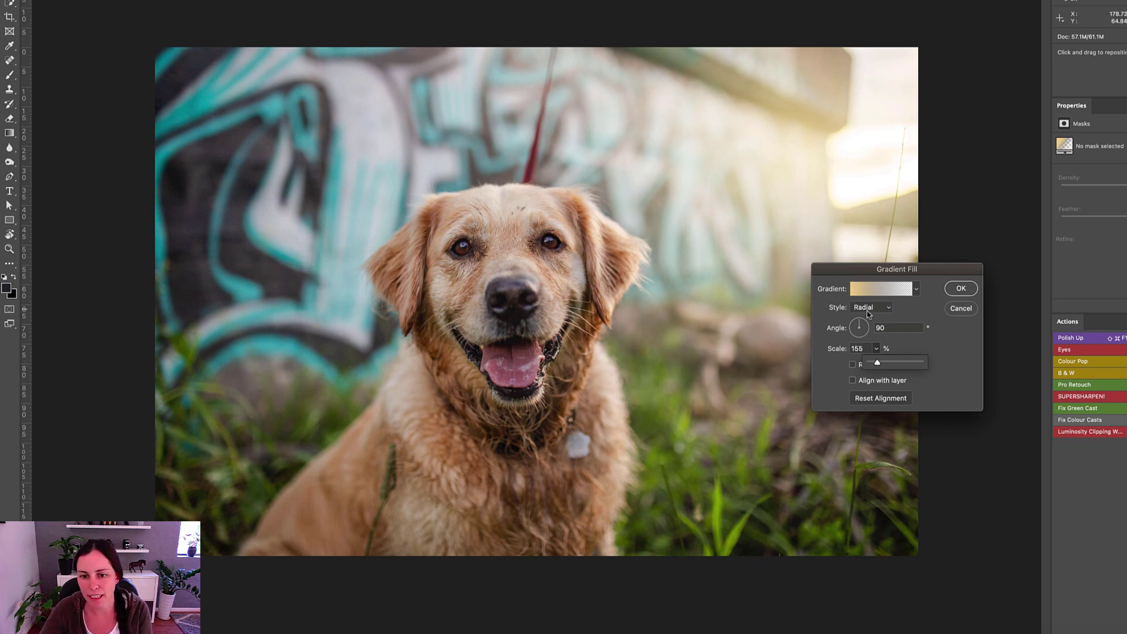
pyautogui.moveTo(814, 157); pyautogui.dragTo(839, 178)
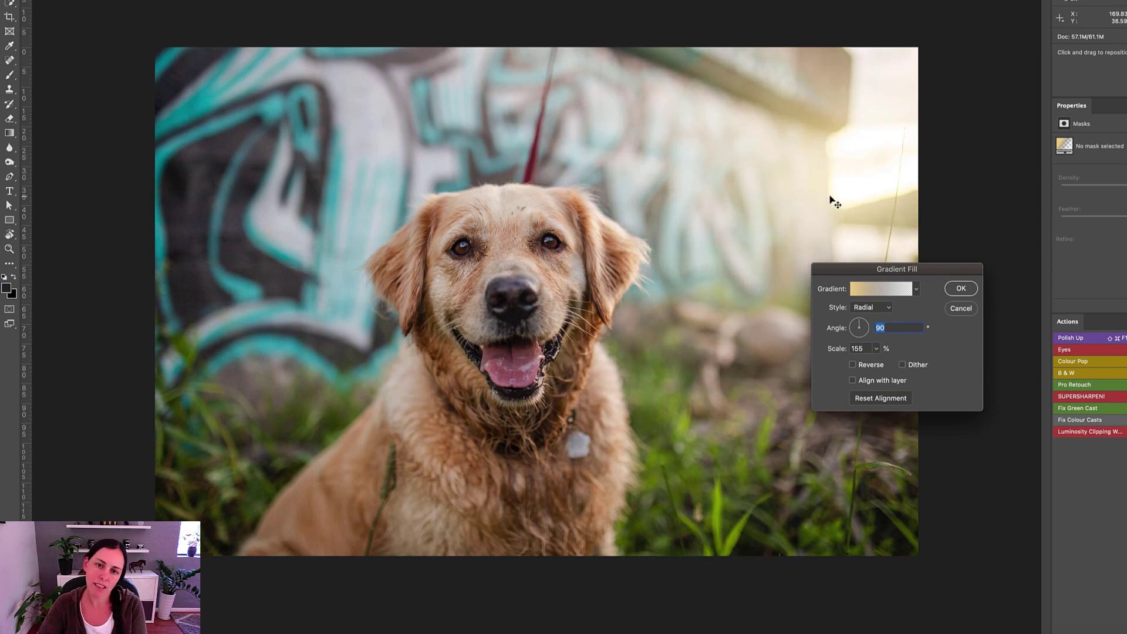
pyautogui.click(968, 290)
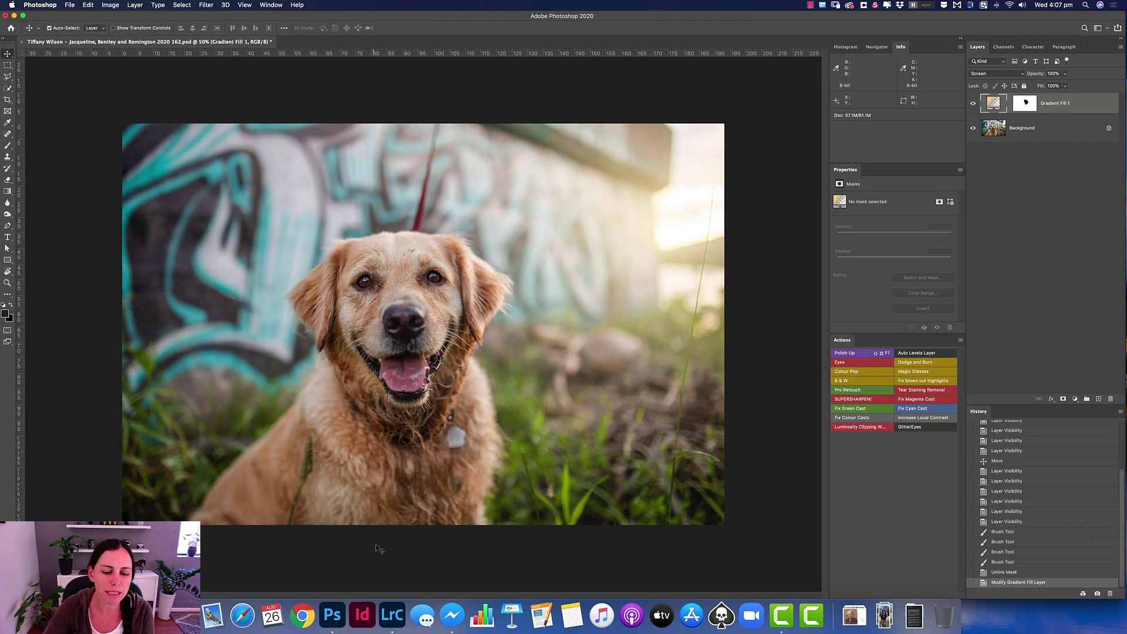
# Step: Save the edited dog photo and switch to Lightroom Classic
pyautogui.click(392, 614)
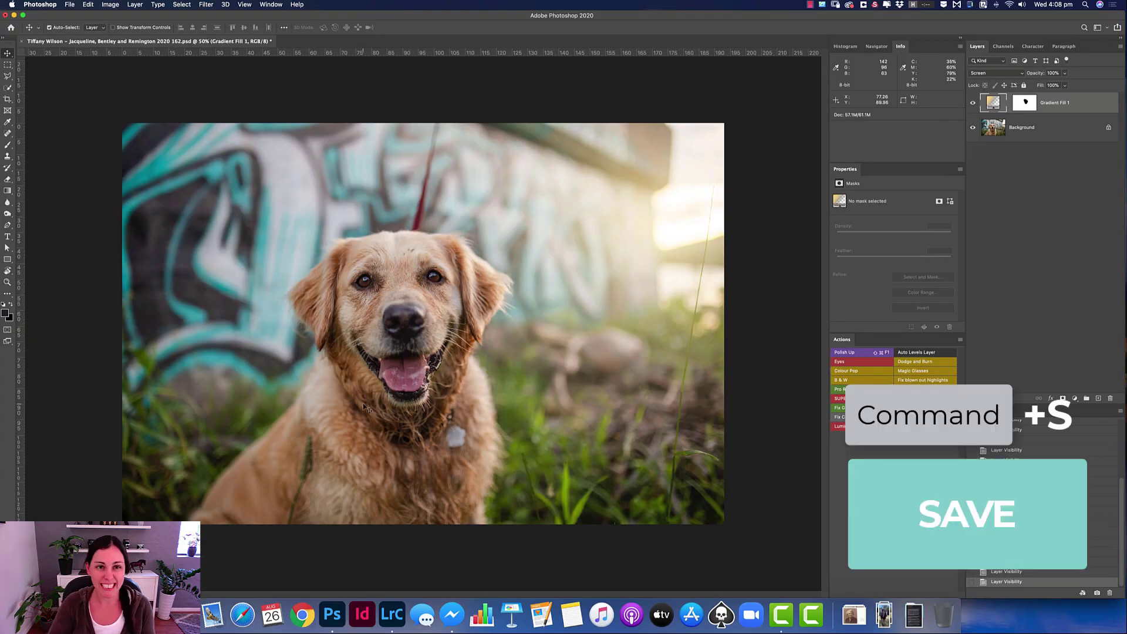
pyautogui.press('super+s')
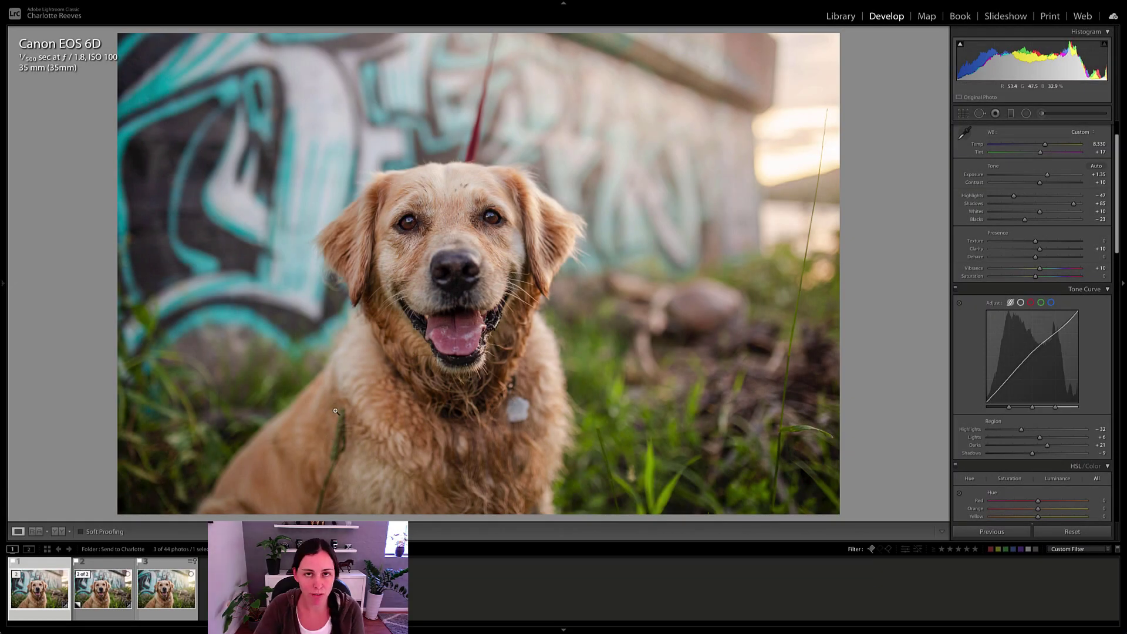
# Step: View the first and second versions of the dog photo in turn, then the final version with the glow
pyautogui.press('Right')
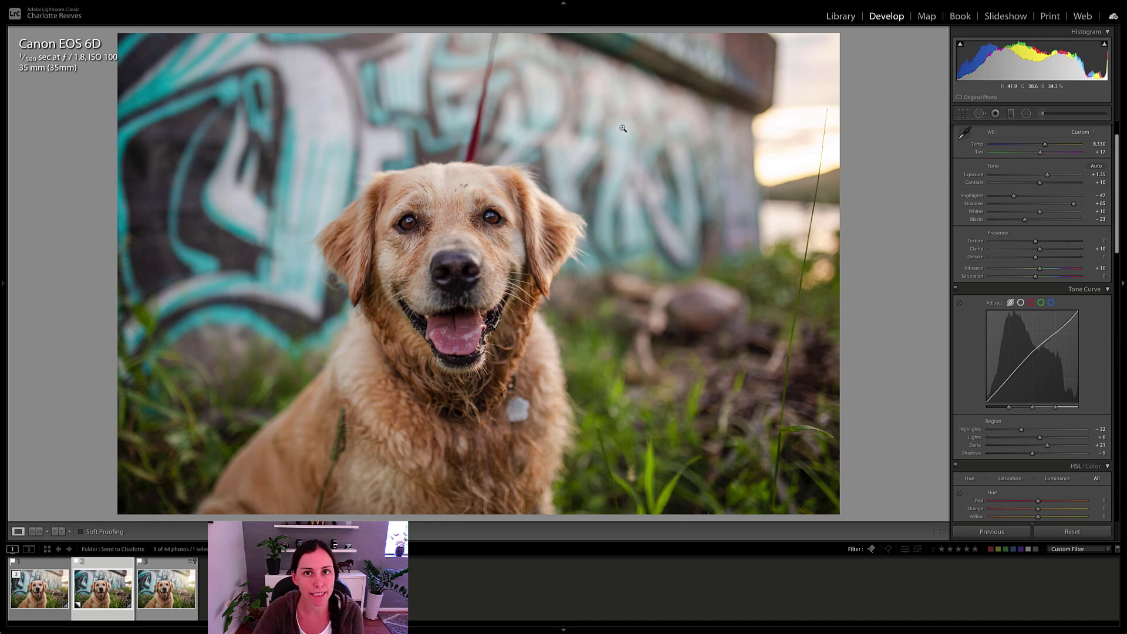
pyautogui.press('Left')
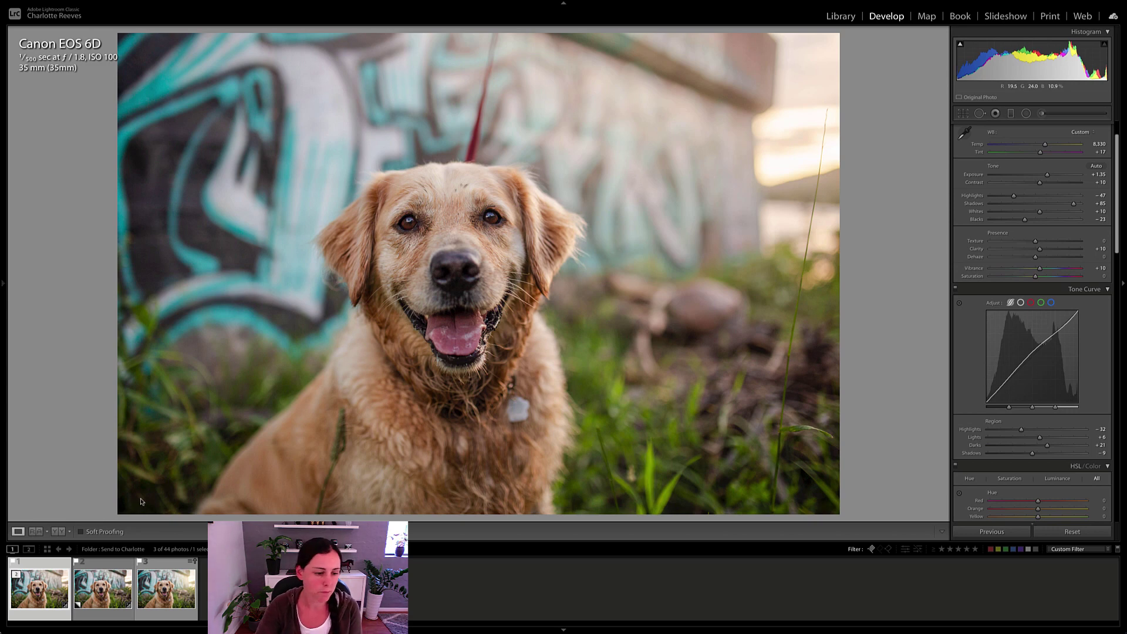
pyautogui.click(179, 593)
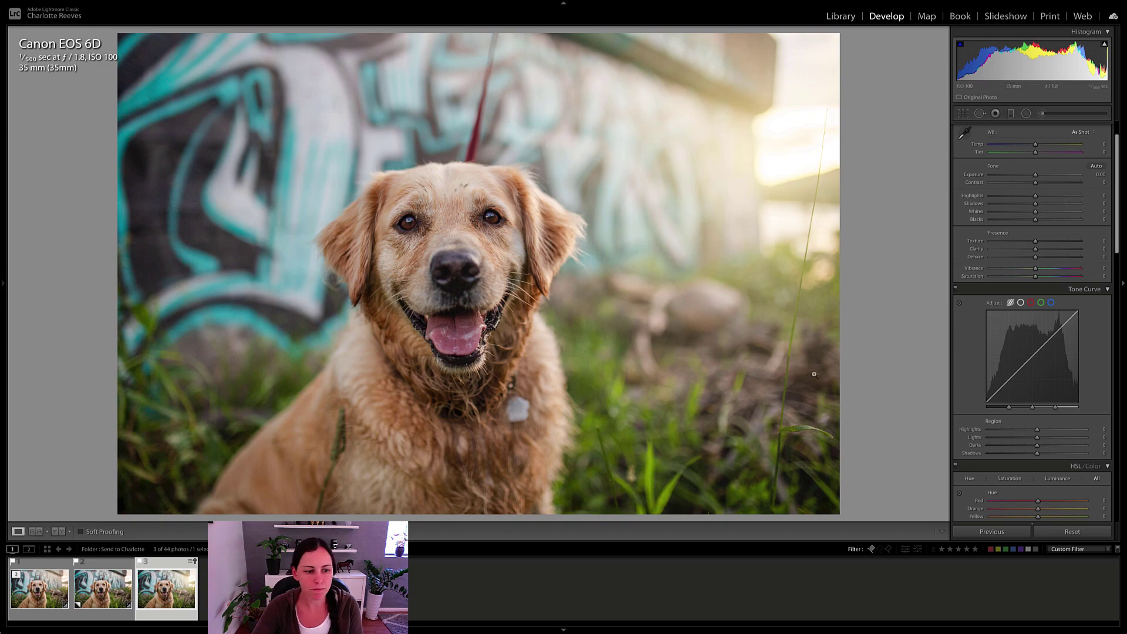
# Step: Compare the first version side by side with the final and second versions in Reference View
pyautogui.keyDown('ctrl'); pyautogui.click(43, 594); pyautogui.keyUp('ctrl')
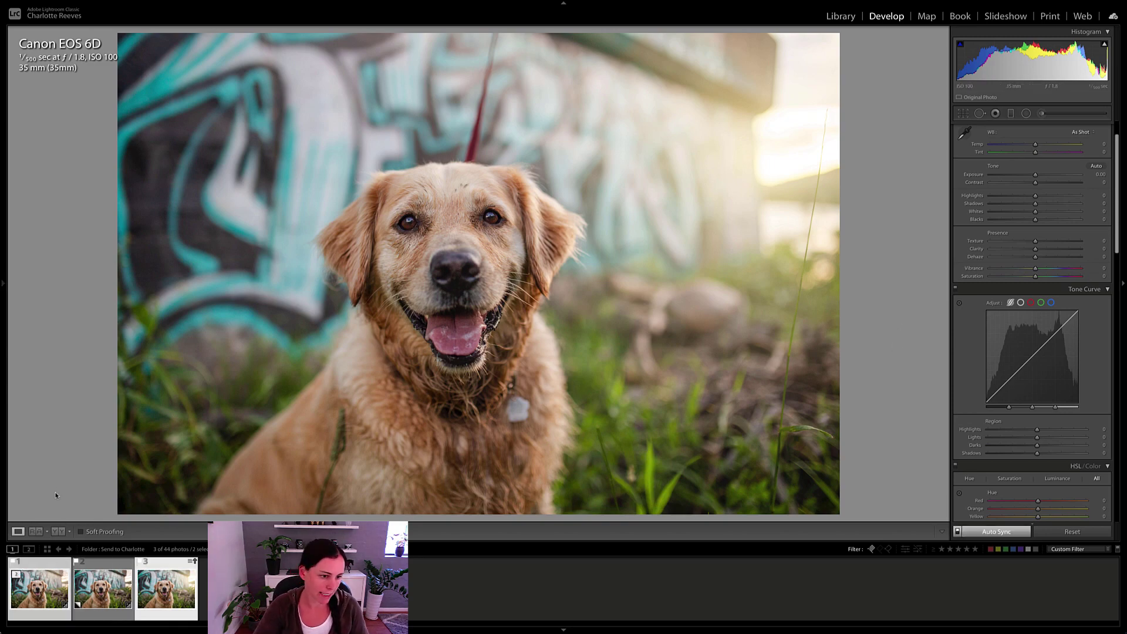
pyautogui.click(36, 532)
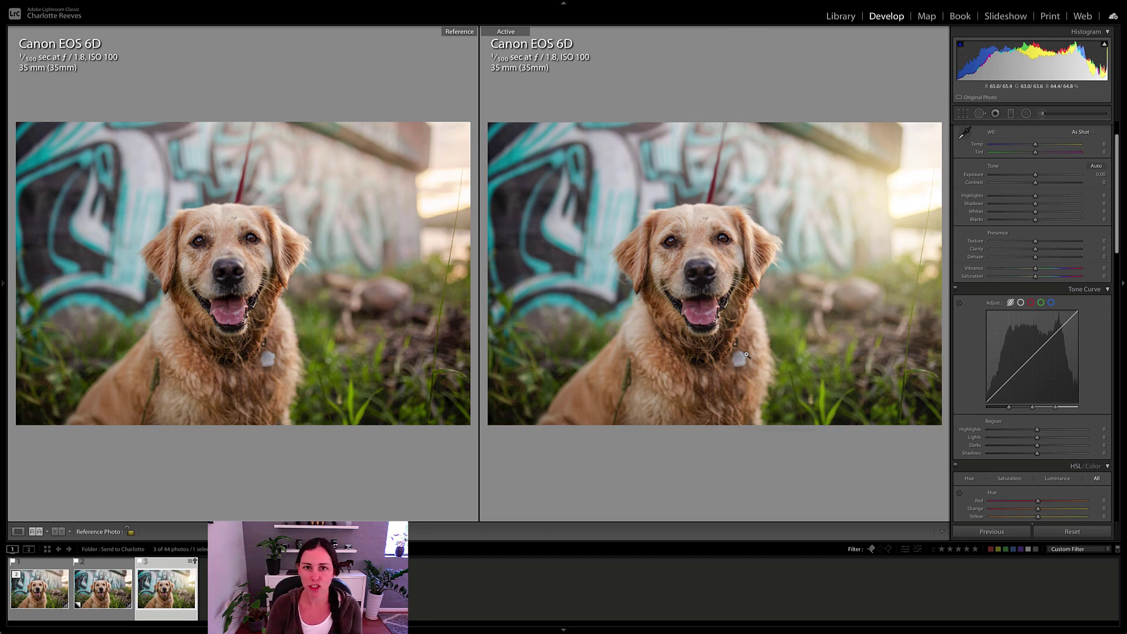
pyautogui.keyDown('ctrl'); pyautogui.click(167, 589); pyautogui.keyUp('ctrl')
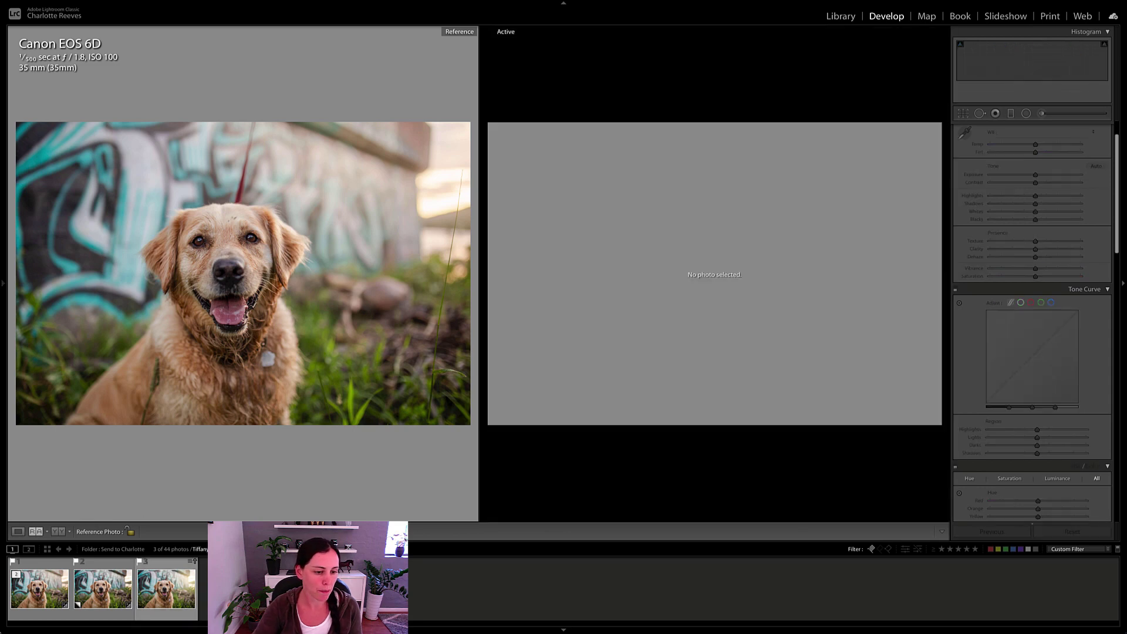
pyautogui.moveTo(115, 596); pyautogui.dragTo(601, 321)
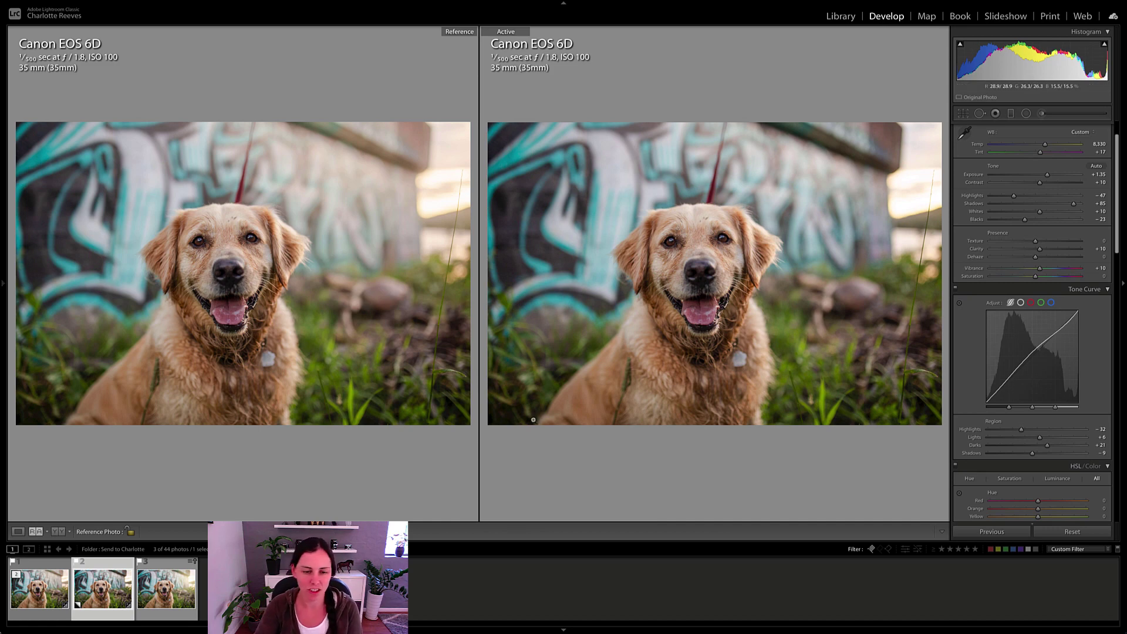
pyautogui.press('Left')
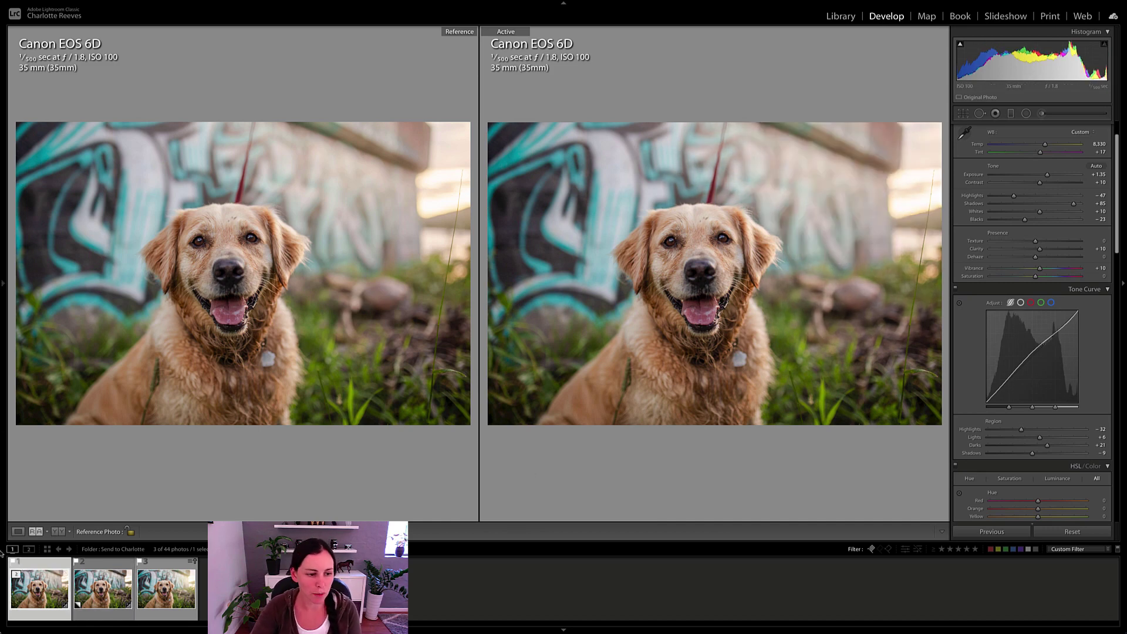
# Step: Return to the single-photo view and compare the earlier versions with the final glow version one at a time
pyautogui.click(17, 532)
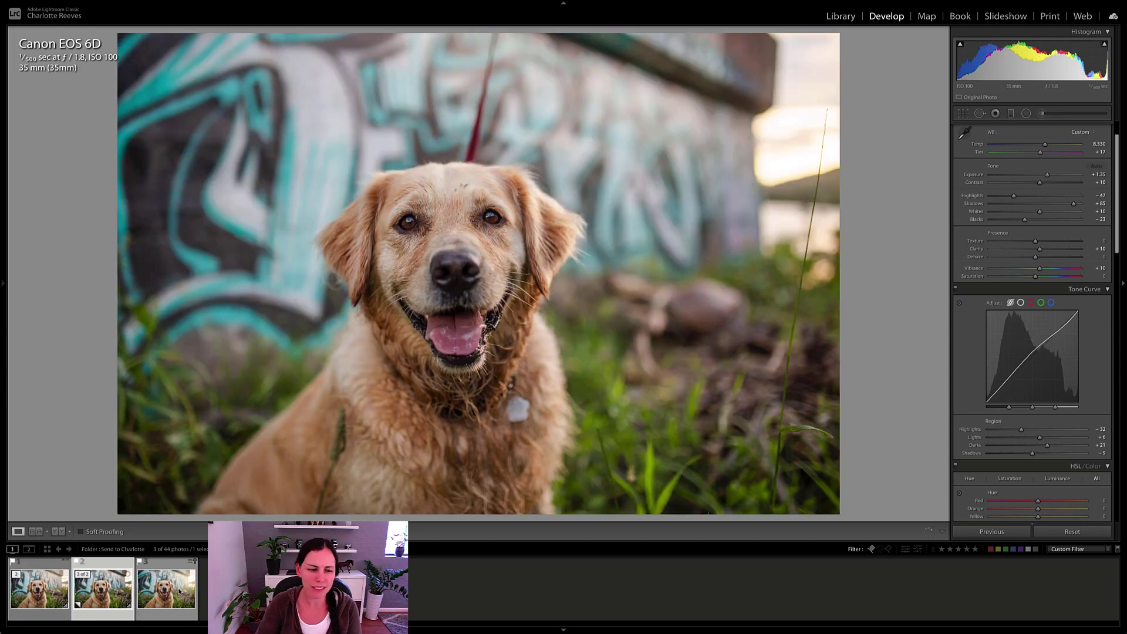
pyautogui.click(172, 595)
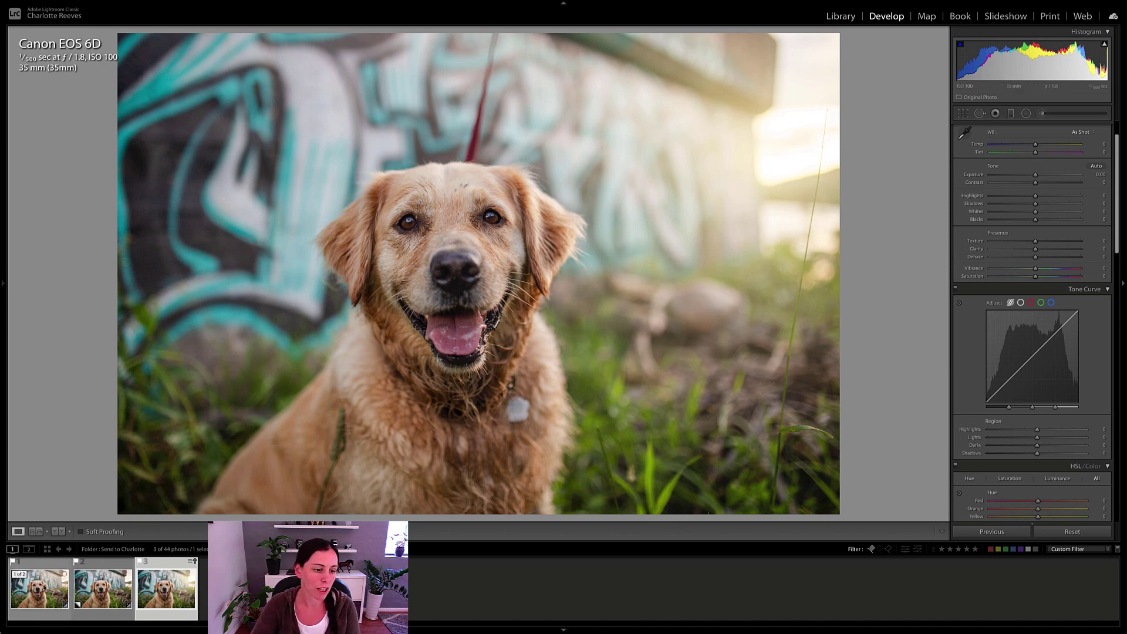
pyautogui.click(39, 589)
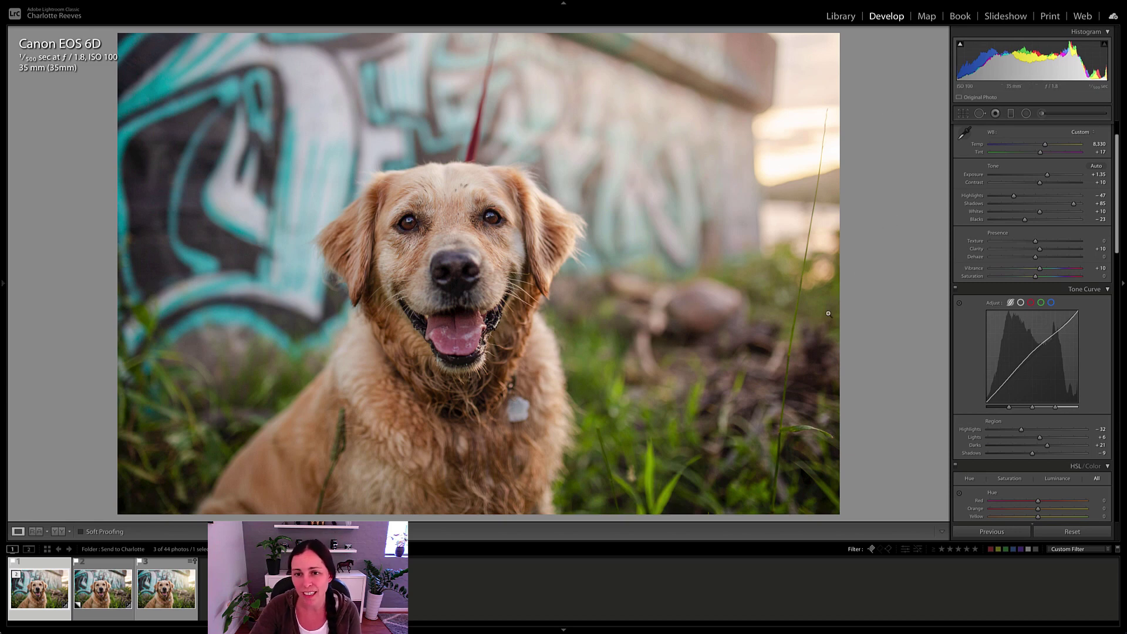
pyautogui.click(178, 596)
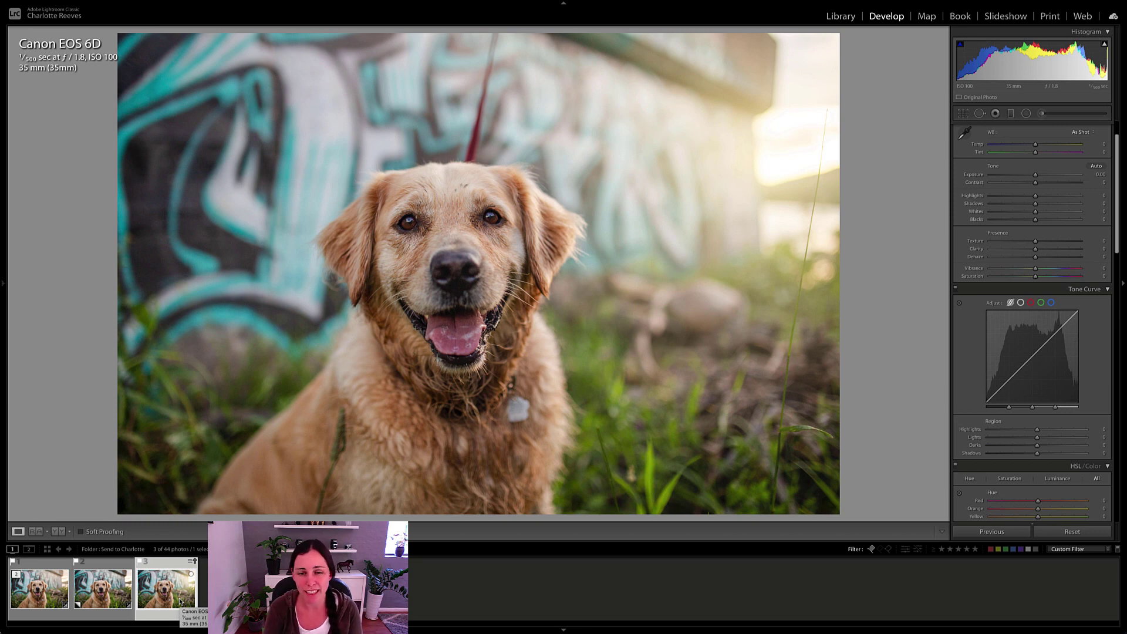
pyautogui.press('Left')
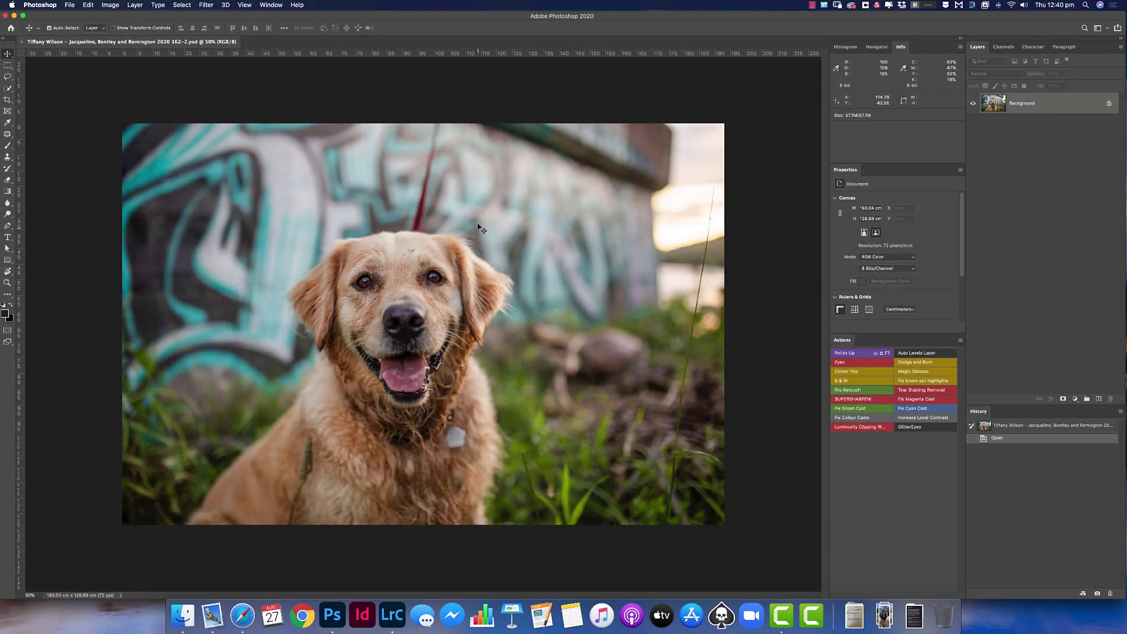
# Step: Outline the red leash above the dog's head with the Polygonal Lasso and remove it with a Content-Aware fill
pyautogui.scroll(5, 478, 226)
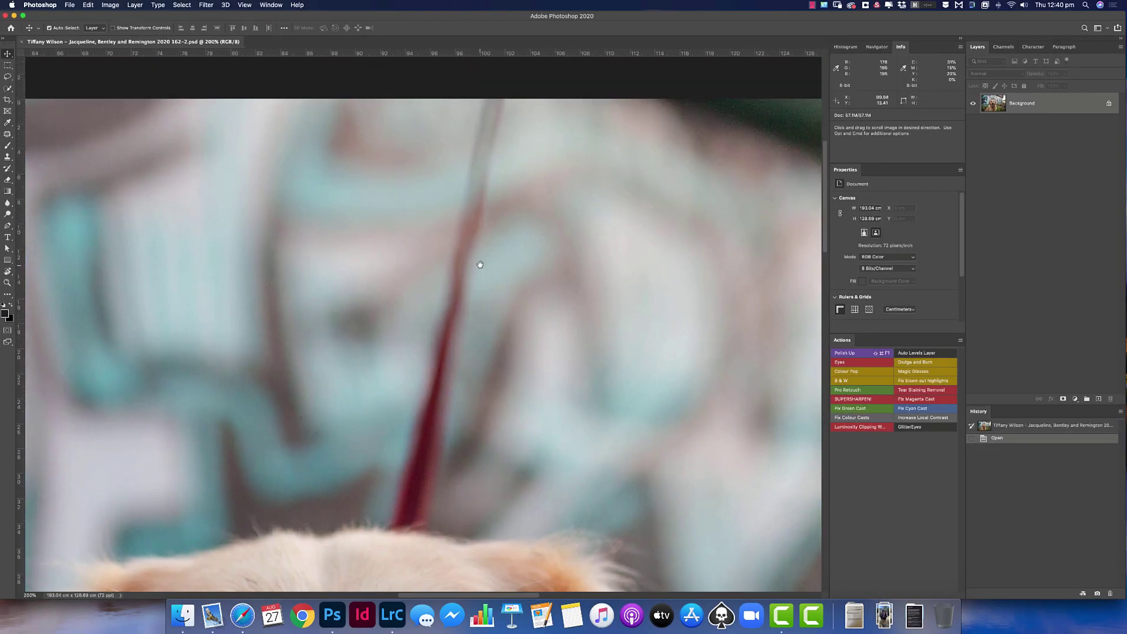
pyautogui.click(383, 526)
pyautogui.click(416, 535)
pyautogui.click(435, 533)
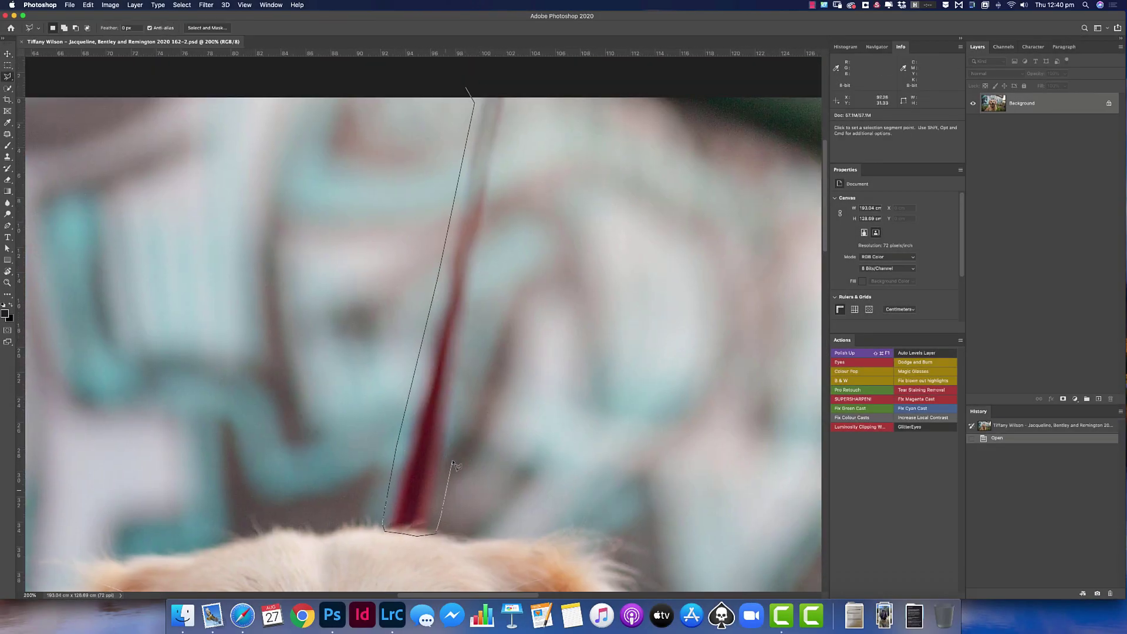
pyautogui.doubleClick(516, 94)
pyautogui.hotkey('shift', 'BackSpace')
pyautogui.press('Return')
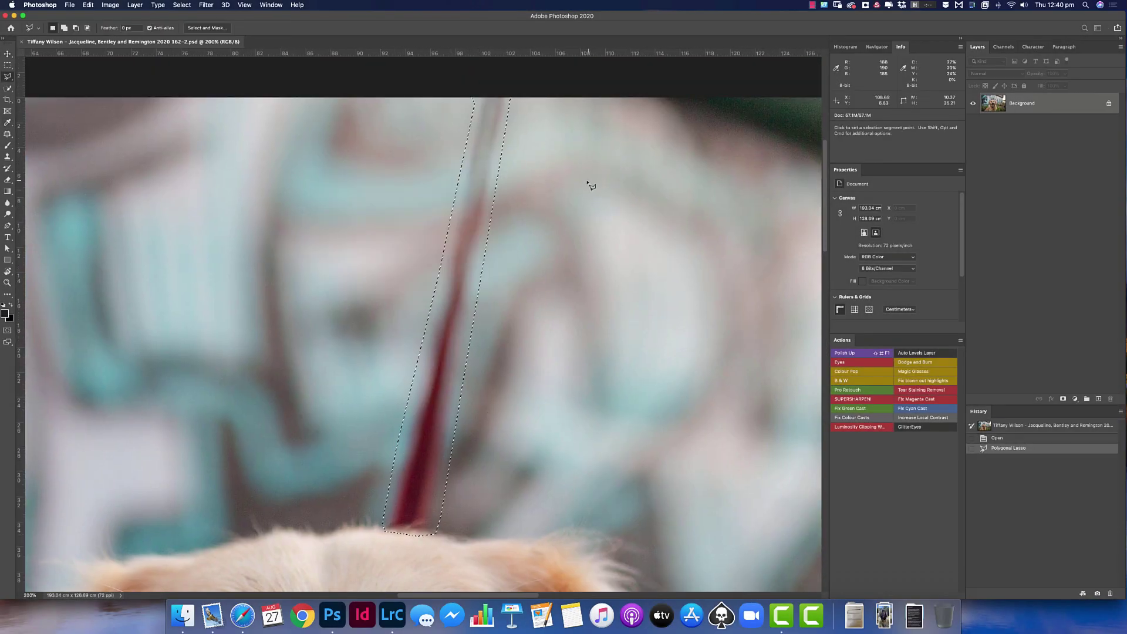
pyautogui.press('super+d')
# Step: Blend the filled leash area into the graffiti wall with an enlarged Clone Stamp brush, setting the flow to 40%
pyautogui.press('s')
pyautogui.press(']')
pyautogui.press(']')
pyautogui.press(']')
pyautogui.press(']')
pyautogui.press(']')
pyautogui.press(']')
pyautogui.press(']')
pyautogui.press(']')
pyautogui.press(']')
pyautogui.press(']')
pyautogui.press(']')
pyautogui.press(']')
pyautogui.press(']')
pyautogui.press(']')
pyautogui.keyDown('alt'); pyautogui.click(345, 395); pyautogui.keyUp('alt')
pyautogui.click(402, 367)
pyautogui.click(411, 354)
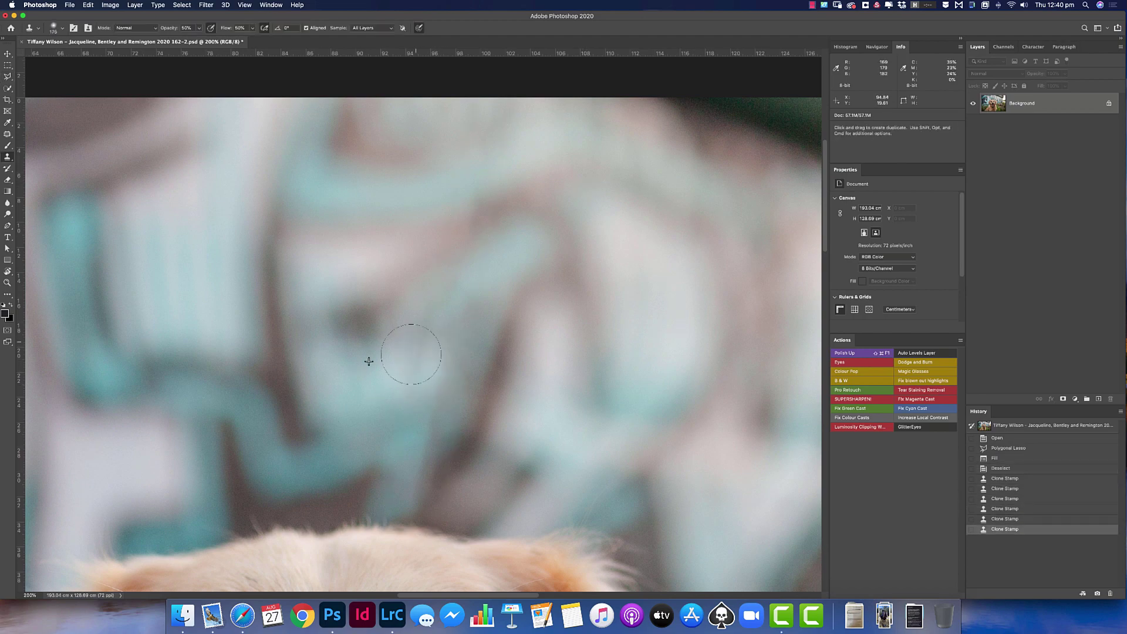
pyautogui.click(411, 354)
pyautogui.click(364, 388)
pyautogui.click(438, 312)
pyautogui.click(431, 255)
pyautogui.hotkey('shift', '4')
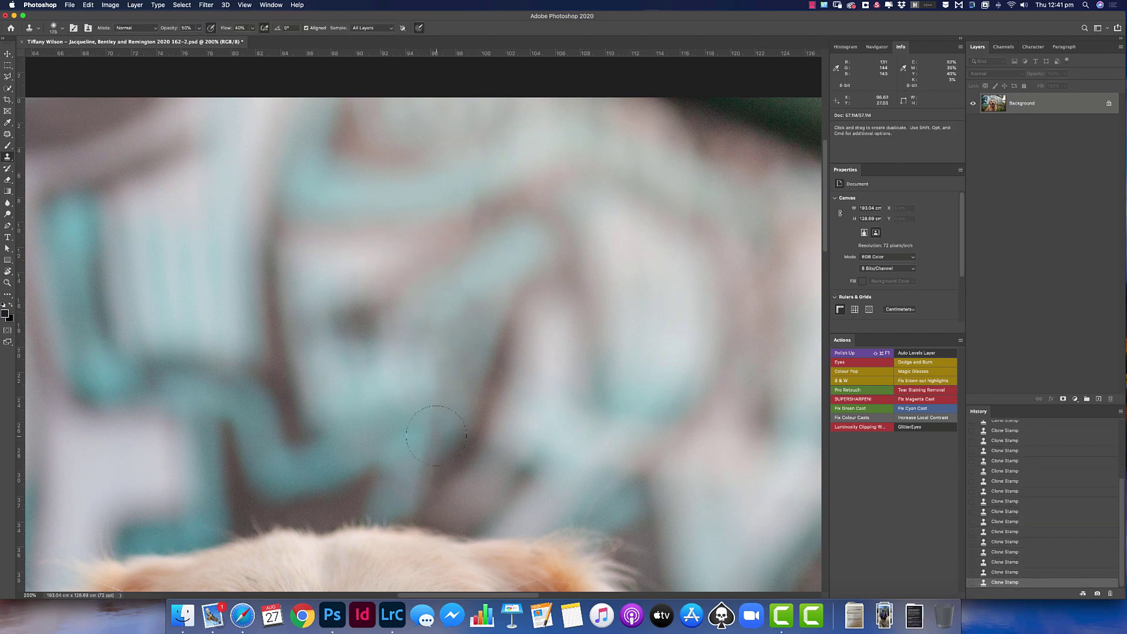
pyautogui.click(417, 440)
# Step: Select the dirt marks on top of the dog's head with the Patch tool and fill them with Content-Aware
pyautogui.press('h')
pyautogui.moveTo(372, 418)
pyautogui.mouseDown()
pyautogui.moveTo(390, 288)
pyautogui.moveTo(405, 259)
pyautogui.mouseUp()
pyautogui.keyDown('super'); pyautogui.click(405, 258); pyautogui.keyUp('super')
pyautogui.press('j')
pyautogui.moveTo(467, 219); pyautogui.dragTo(432, 226)
pyautogui.hotkey('shift', 'BackSpace')
pyautogui.press('Return')
pyautogui.hotkey('shift', 'BackSpace')
pyautogui.press('Return')
pyautogui.moveTo(407, 246)
pyautogui.mouseDown()
pyautogui.moveTo(402, 275)
pyautogui.moveTo(460, 289)
pyautogui.mouseUp()
pyautogui.hotkey('shift', 'BackSpace')
pyautogui.press('Return')
pyautogui.press('super+d')
# Step: Remove the remaining marks lower on the dog's forehead using Patch tool selections and Content-Aware fills
pyautogui.scroll(-5, 411, 276)
pyautogui.hscroll(-4, 411, 276)
pyautogui.hotkey('shift', 'BackSpace')
pyautogui.press('Return')
pyautogui.moveTo(496, 254); pyautogui.dragTo(495, 279)
pyautogui.hotkey('shift', 'BackSpace')
pyautogui.press('Return')
pyautogui.moveTo(490, 172); pyautogui.dragTo(427, 168)
pyautogui.hotkey('shift', 'BackSpace')
pyautogui.press('Return')
pyautogui.hotkey('shift', 'BackSpace')
pyautogui.press('Return')
# Step: Clean up the specks between the dog's eyes and below the eye on the left with the Spot Healing Brush
pyautogui.hotkey('shift', 'j')
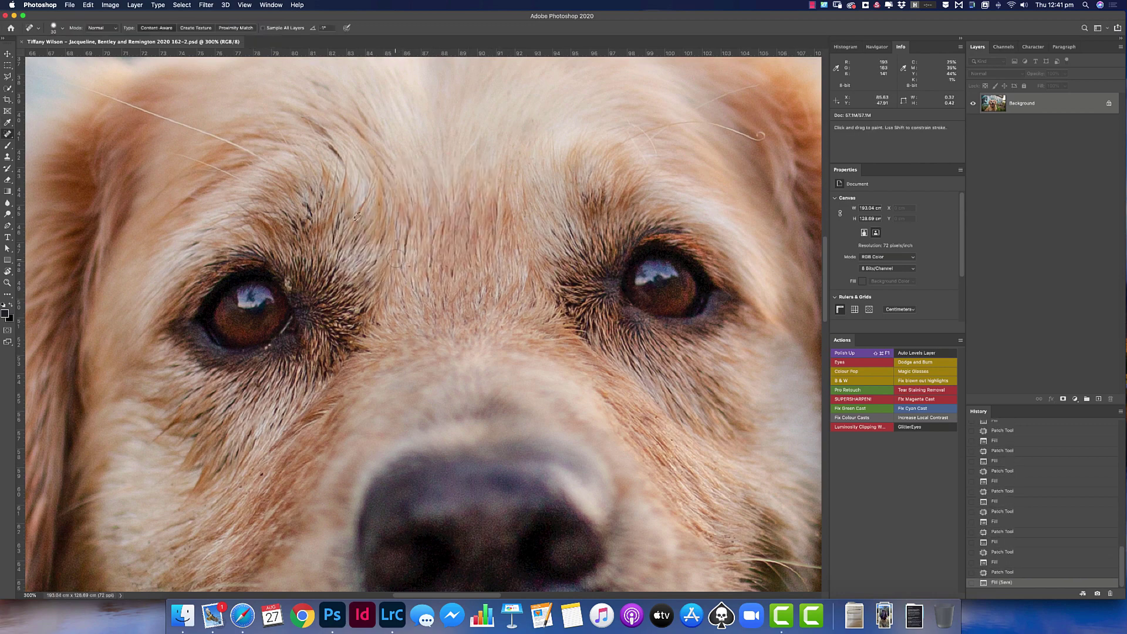
pyautogui.press('super+d')
pyautogui.click(423, 266)
pyautogui.click(376, 294)
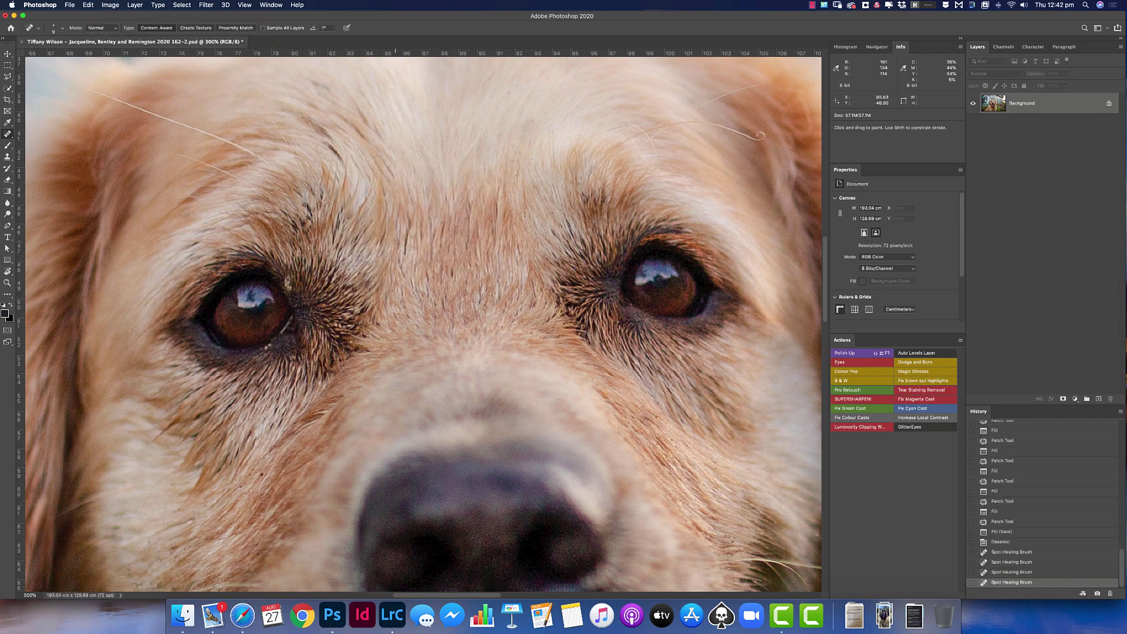
pyautogui.click(320, 326)
pyautogui.click(273, 345)
# Step: Spot-heal the debris at the inner corner of the left-hand eye and the dark marks on the brow above it
pyautogui.click(287, 284)
pyautogui.click(289, 276)
pyautogui.click(307, 215)
pyautogui.click(290, 220)
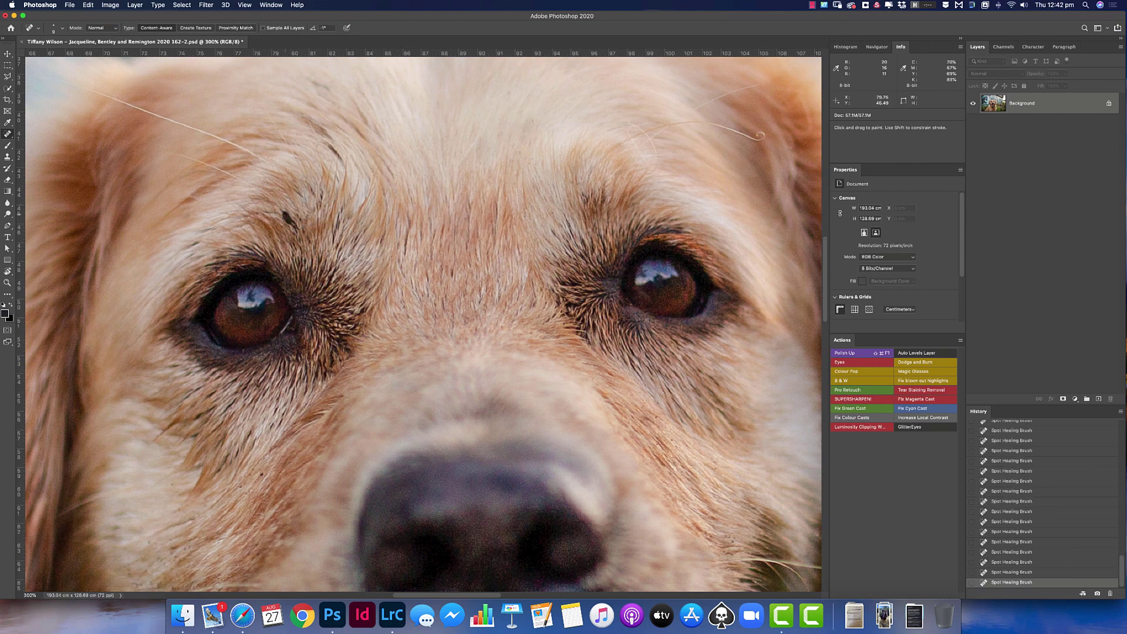
pyautogui.click(292, 223)
pyautogui.click(291, 232)
# Step: Remove the shiny bubbles on the lower part of the dog's tongue with Patch tool selections and Content-Aware fills
pyautogui.scroll(-5, 586, 198)
pyautogui.hscroll(3, 586, 198)
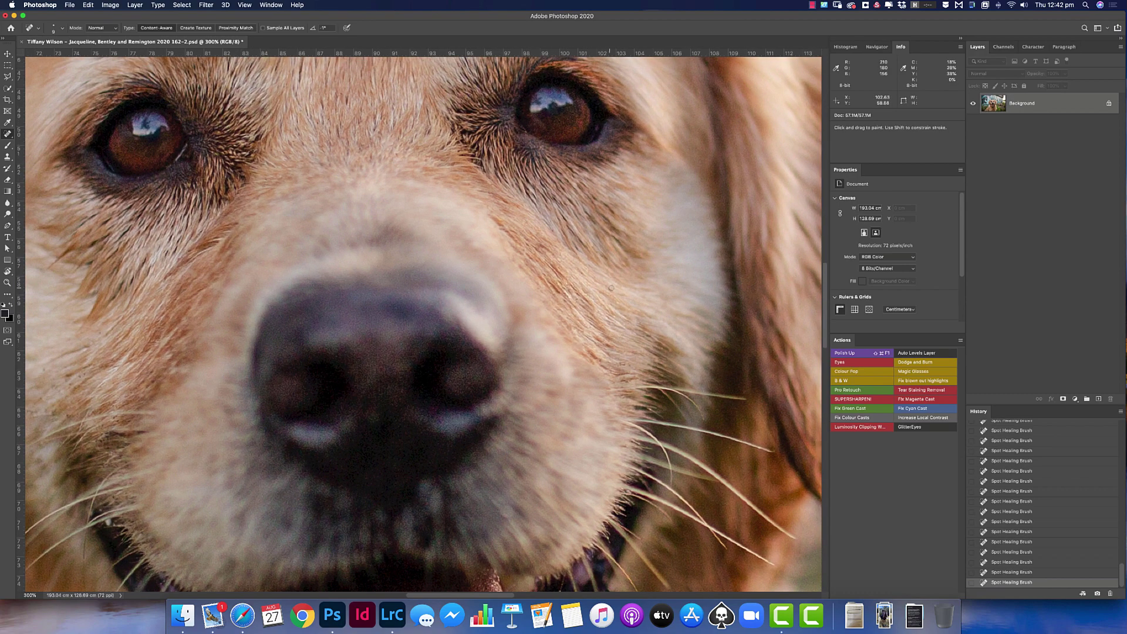
pyautogui.hscroll(-7, 325, 244)
pyautogui.scroll(-2, 324, 244)
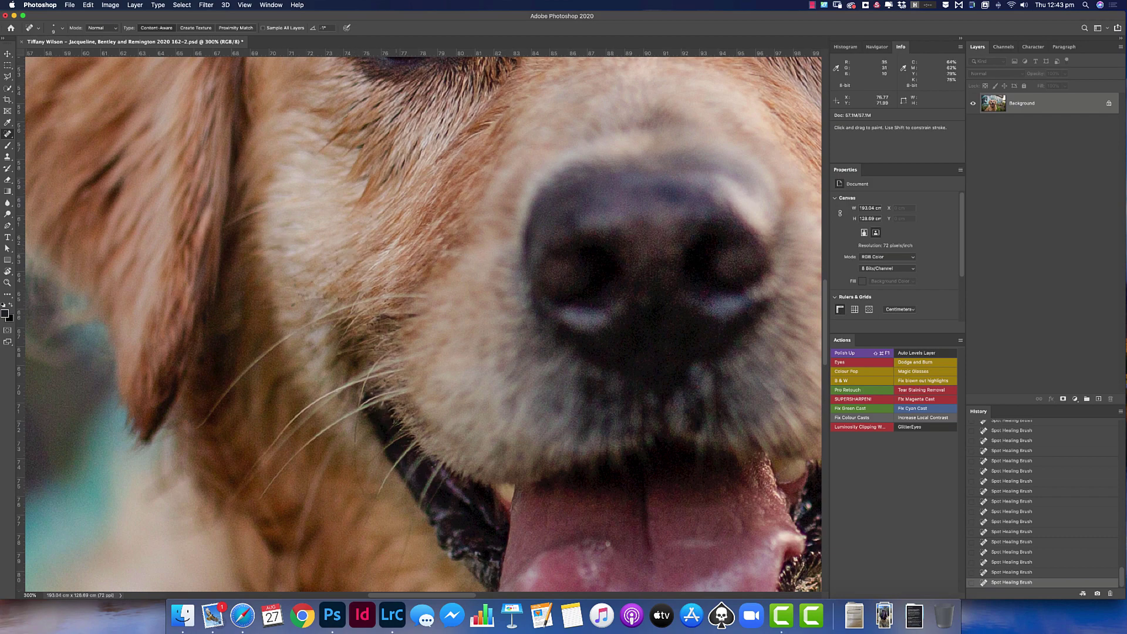
pyautogui.scroll(-8, 465, 259)
pyautogui.hscroll(5, 466, 259)
pyautogui.hotkey('shift', 'j')
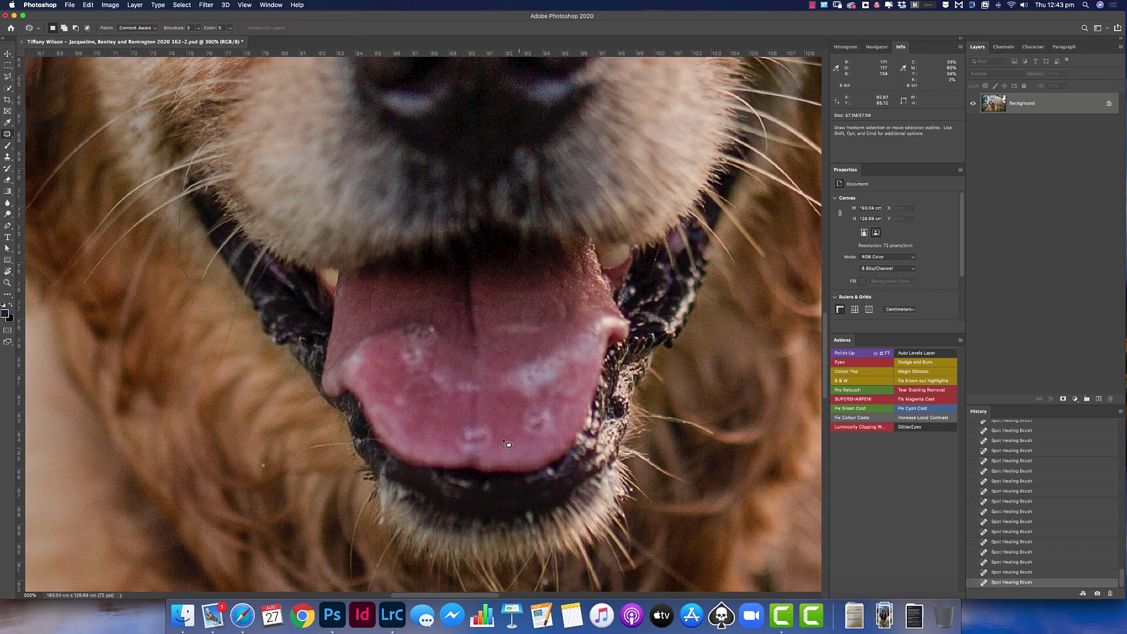
pyautogui.moveTo(485, 422); pyautogui.dragTo(467, 403)
pyautogui.moveTo(537, 404); pyautogui.dragTo(535, 405)
pyautogui.moveTo(546, 420); pyautogui.dragTo(547, 387)
# Step: Patch the bright highlights along the right side of the dog's tongue
pyautogui.moveTo(584, 324)
pyautogui.mouseDown()
pyautogui.moveTo(546, 399)
pyautogui.moveTo(609, 324)
pyautogui.mouseUp()
pyautogui.moveTo(552, 361); pyautogui.dragTo(414, 229)
pyautogui.press('super+d')
pyautogui.moveTo(587, 320)
pyautogui.mouseDown()
pyautogui.moveTo(579, 353)
pyautogui.moveTo(581, 329)
pyautogui.mouseUp()
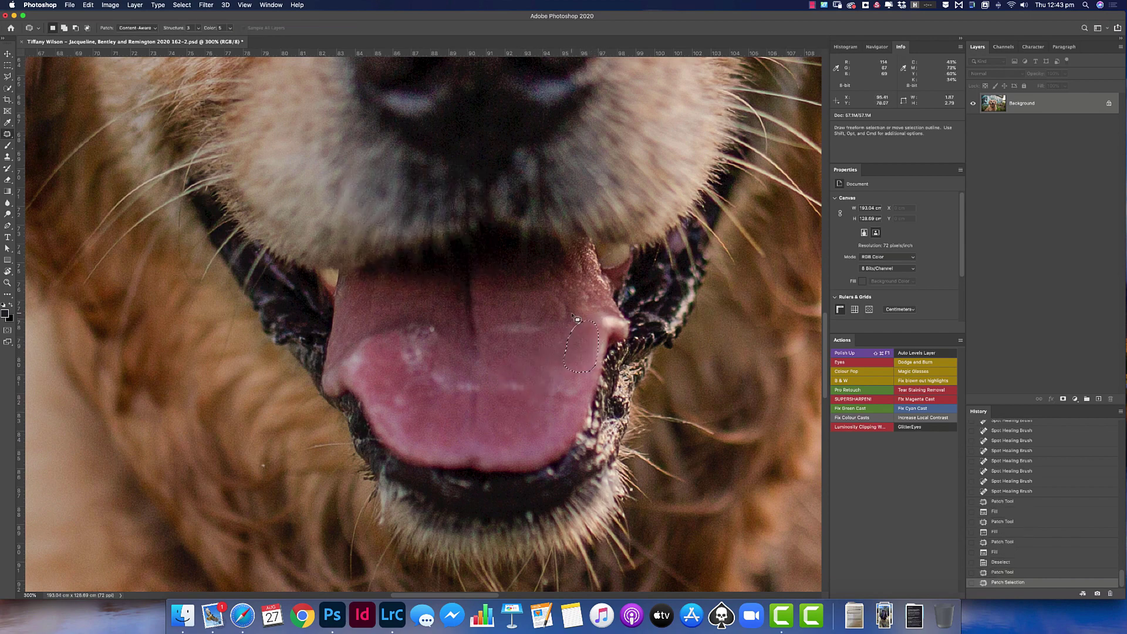
pyautogui.press('super+d')
# Step: Content-Aware fill the shiny marks in the middle and upper left of the dog's tongue
pyautogui.moveTo(469, 379)
pyautogui.mouseDown()
pyautogui.moveTo(487, 388)
pyautogui.moveTo(464, 380)
pyautogui.mouseUp()
pyautogui.hotkey('shift', 'BackSpace')
pyautogui.press('Return')
pyautogui.press('super+d')
pyautogui.moveTo(418, 324); pyautogui.dragTo(429, 363)
pyautogui.hotkey('shift', 'BackSpace')
pyautogui.press('Return')
pyautogui.press('super+d')
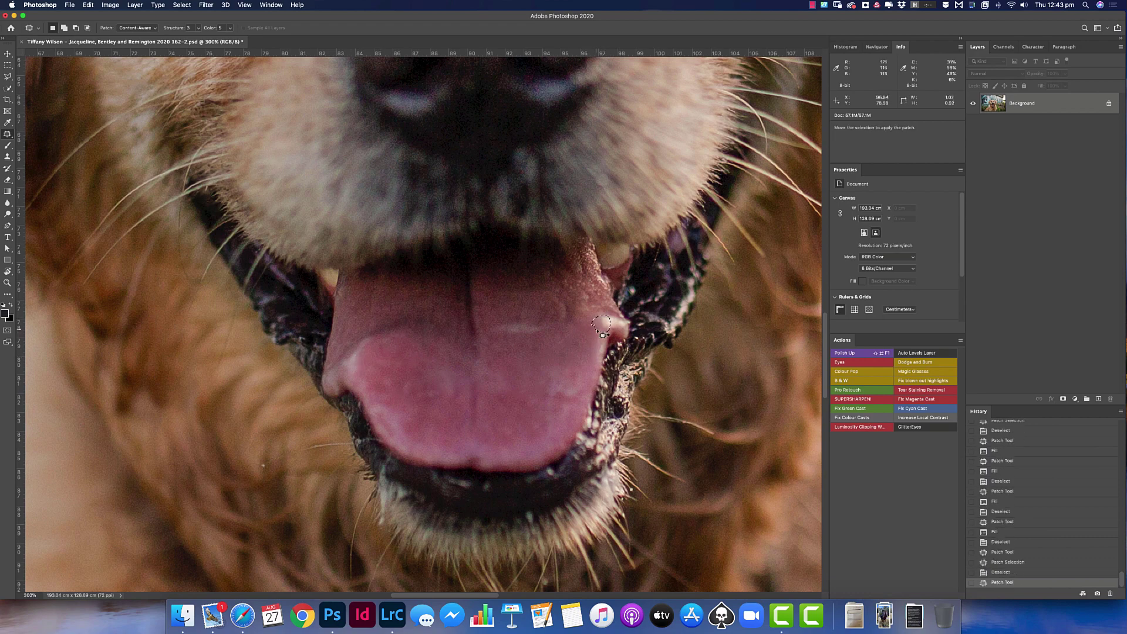
# Step: Content-Aware fill the small bright specks on the tongue, in the fur beside the mouth and on the lower lip
pyautogui.moveTo(573, 385)
pyautogui.mouseDown()
pyautogui.moveTo(587, 404)
pyautogui.moveTo(555, 411)
pyautogui.mouseUp()
pyautogui.hotkey('shift', 'BackSpace')
pyautogui.press('Return')
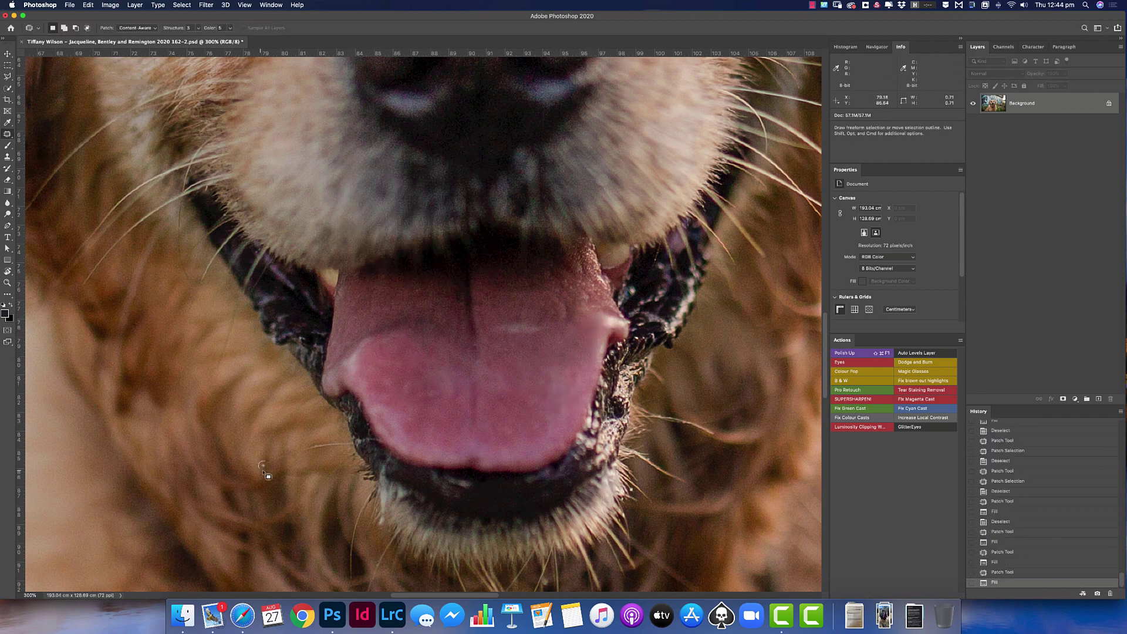
pyautogui.hotkey('shift', 'BackSpace')
pyautogui.press('Return')
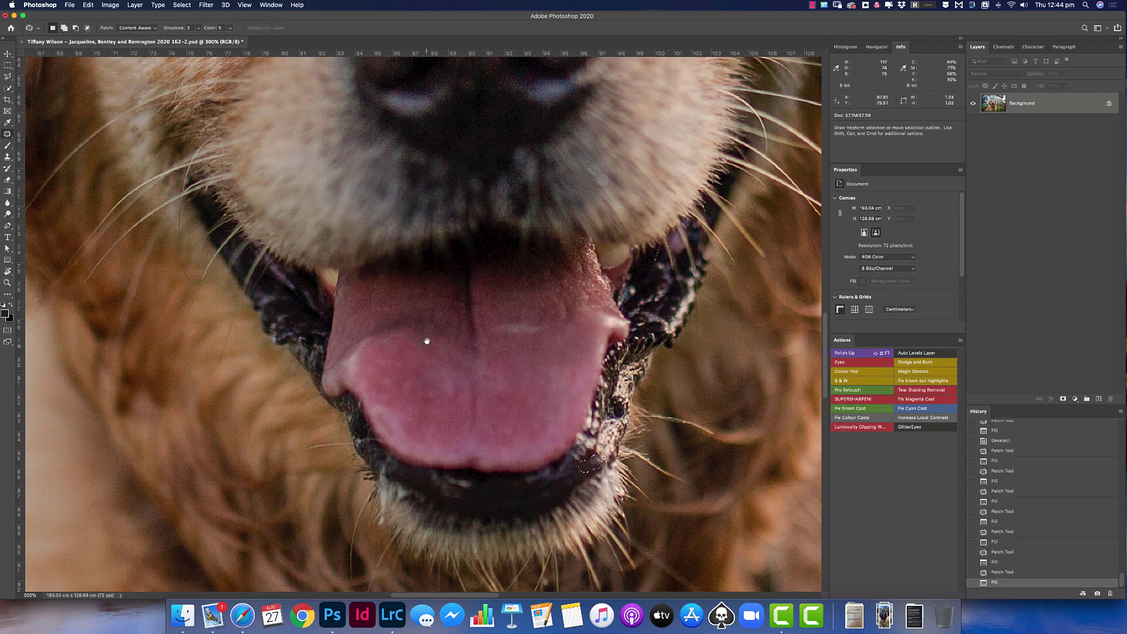
pyautogui.press('super+d')
# Step: Select the metal tag on the dog's chest and remove it with a Content-Aware fill
pyautogui.press('super+1')
pyautogui.press('super+plus')
pyautogui.moveTo(486, 327)
pyautogui.mouseDown()
pyautogui.moveTo(435, 412)
pyautogui.moveTo(493, 425)
pyautogui.mouseUp()
pyautogui.hotkey('shift', 'BackSpace')
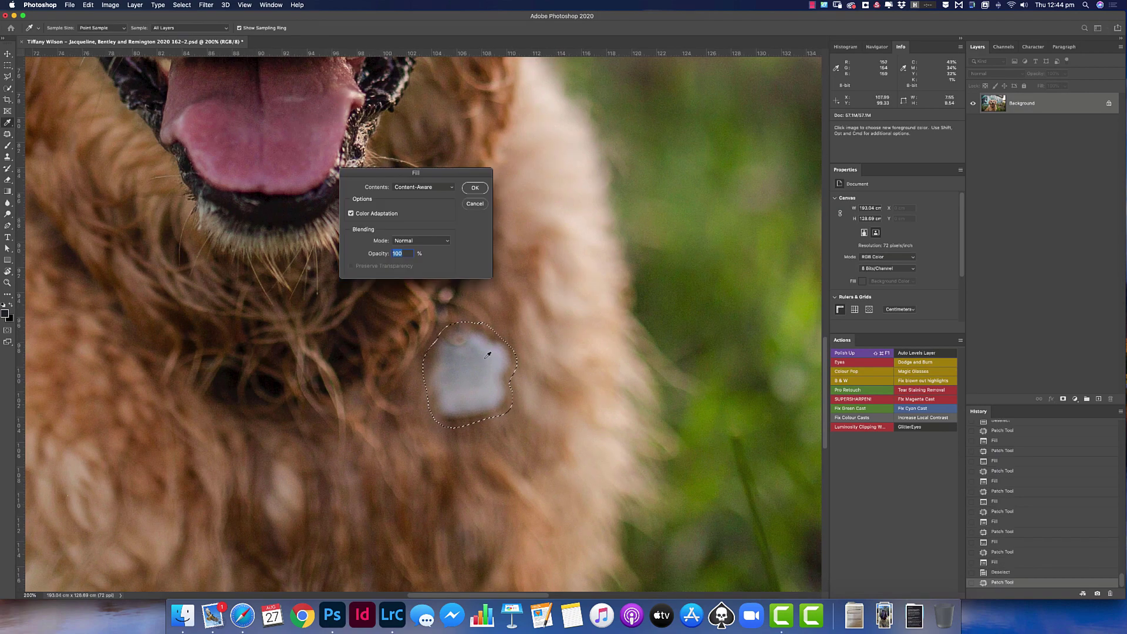
pyautogui.press('Return')
pyautogui.press('super+d')
# Step: Select the remaining dark mark in the fur on the dog's left-hand flank and fill it with Content-Aware
pyautogui.moveTo(232, 258)
pyautogui.mouseDown()
pyautogui.moveTo(591, 249)
pyautogui.moveTo(802, 221)
pyautogui.mouseUp()
pyautogui.moveTo(376, 505)
pyautogui.mouseDown()
pyautogui.moveTo(448, 232)
pyautogui.moveTo(491, 156)
pyautogui.moveTo(490, 286)
pyautogui.moveTo(379, 514)
pyautogui.mouseUp()
pyautogui.hotkey('shift', 'BackSpace')
pyautogui.press('Return')
pyautogui.press('super+d')
# Step: Smooth the repaired fur on the dog's flank with the Clone Stamp, sampling the neighbouring fur
pyautogui.press('s')
pyautogui.keyDown('alt'); pyautogui.click(428, 470); pyautogui.keyUp('alt')
pyautogui.click(397, 498)
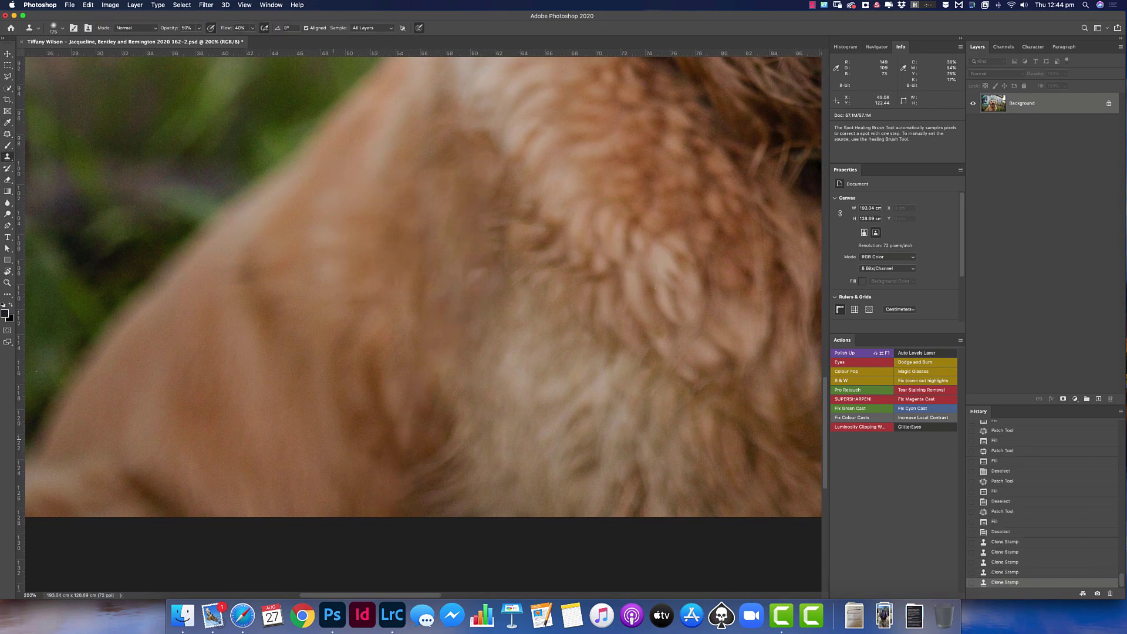
pyautogui.click(479, 390)
pyautogui.click(452, 408)
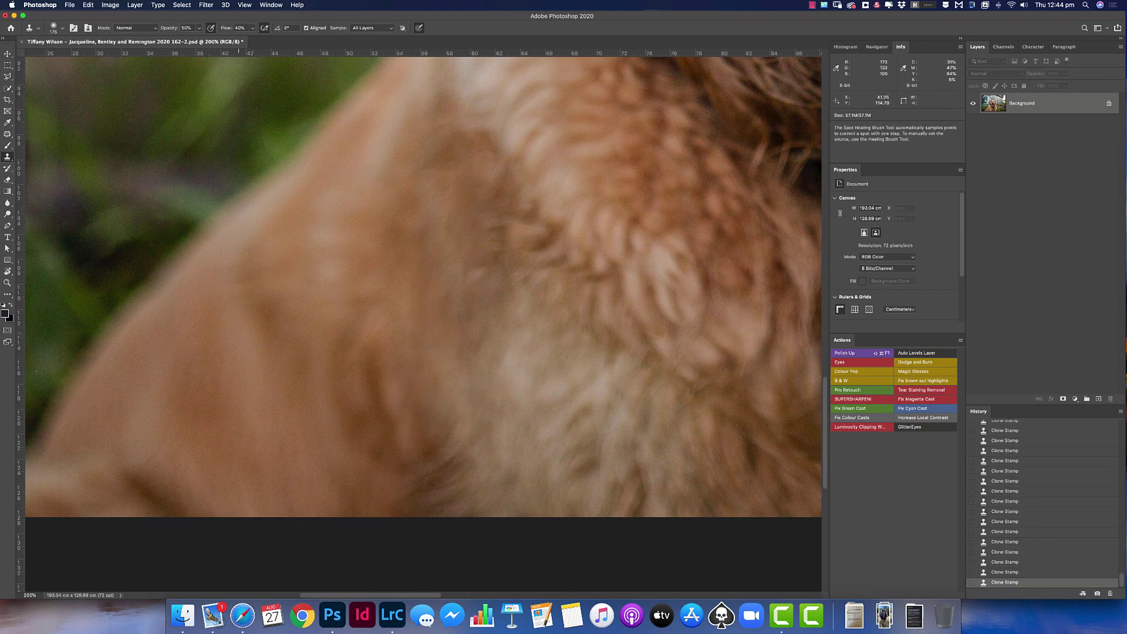
# Step: Lighten the fur on the dog's chest and flank with the Dodge tool, using Midtones at 10% exposure
pyautogui.keyDown('alt'); pyautogui.keyDown('super'); pyautogui.click(492, 410); pyautogui.keyUp('super'); pyautogui.keyUp('alt')
pyautogui.press('o')
pyautogui.moveTo(376, 252); pyautogui.dragTo(399, 329)
pyautogui.moveTo(546, 329); pyautogui.dragTo(567, 351)
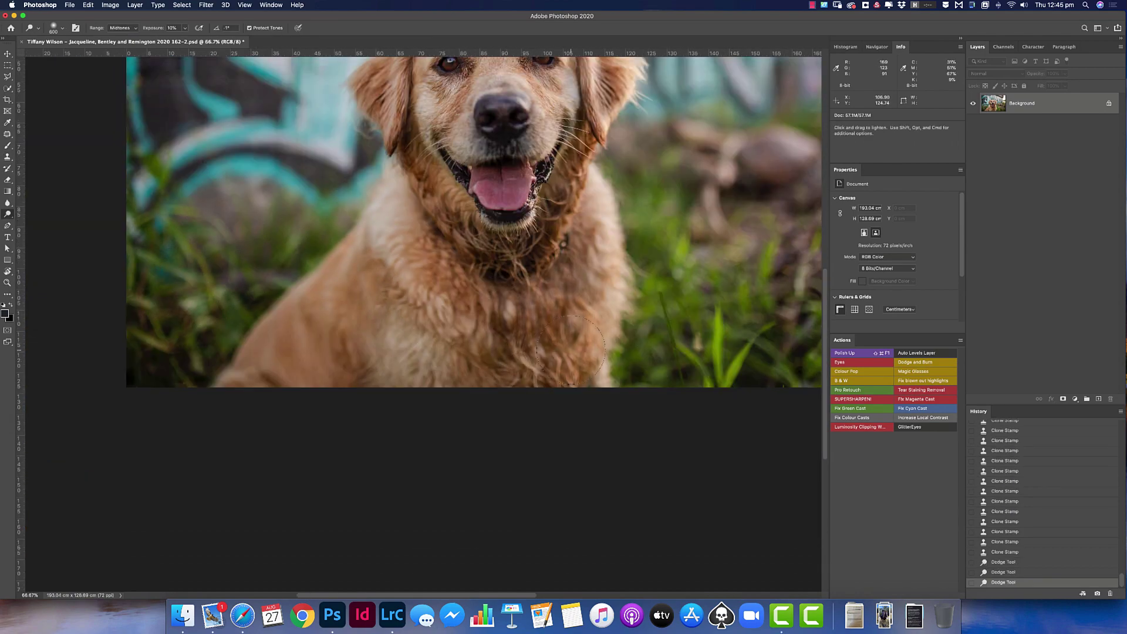
pyautogui.moveTo(564, 202); pyautogui.dragTo(561, 246)
pyautogui.moveTo(458, 235)
pyautogui.mouseDown()
pyautogui.moveTo(462, 286)
pyautogui.moveTo(435, 364)
pyautogui.mouseUp()
pyautogui.moveTo(517, 347); pyautogui.dragTo(558, 382)
pyautogui.moveTo(311, 317); pyautogui.dragTo(375, 376)
# Step: Outline the bright grass blades beside the dog, remove them with a Content-Aware fill and touch up the area with the Clone Stamp
pyautogui.press('super+minus')
pyautogui.press('super+plus')
pyautogui.press('super+plus')
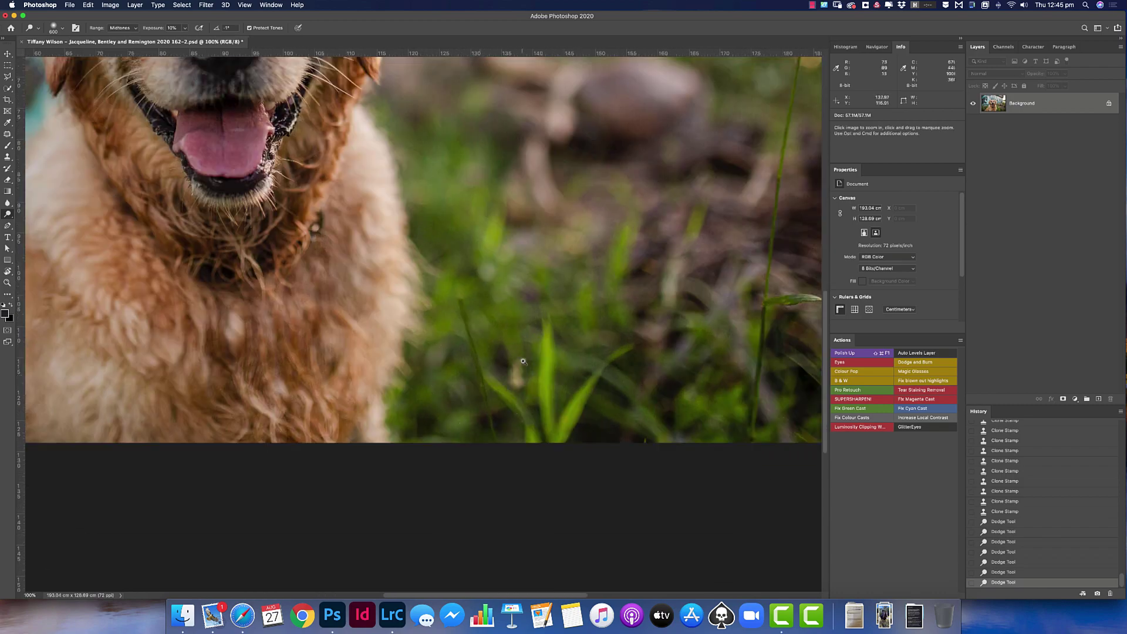
pyautogui.press('l')
pyautogui.click(492, 439)
pyautogui.click(453, 293)
pyautogui.click(494, 369)
pyautogui.click(529, 368)
pyautogui.click(539, 311)
pyautogui.click(560, 407)
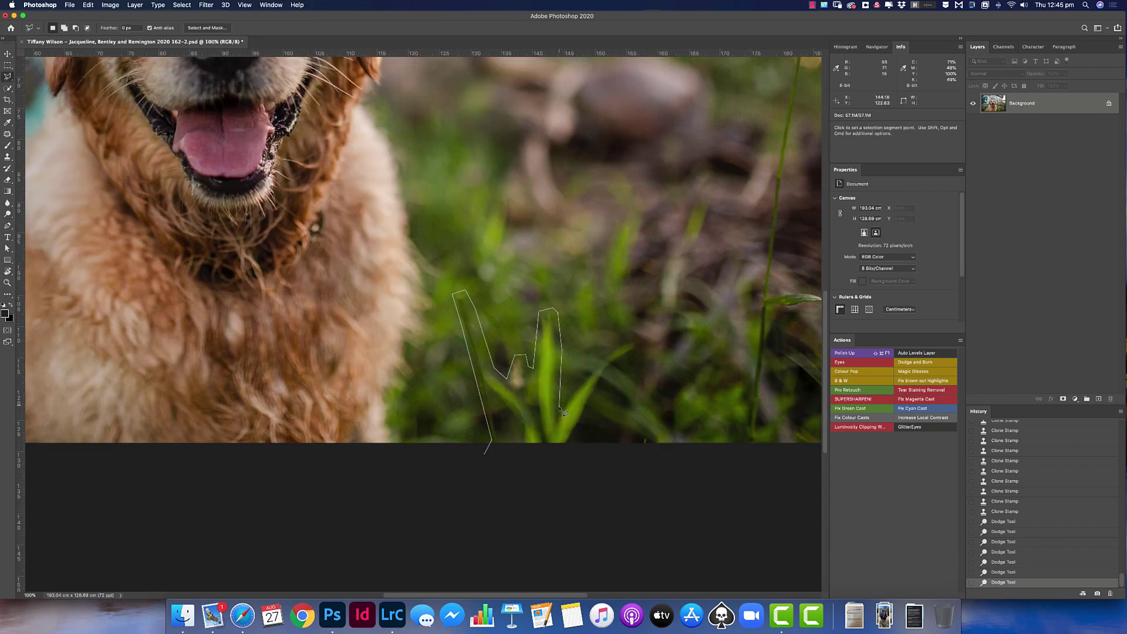
pyautogui.click(607, 346)
pyautogui.click(637, 340)
pyautogui.click(579, 450)
pyautogui.click(517, 448)
pyautogui.click(490, 395)
pyautogui.click(487, 453)
pyautogui.hotkey('shift', 'BackSpace')
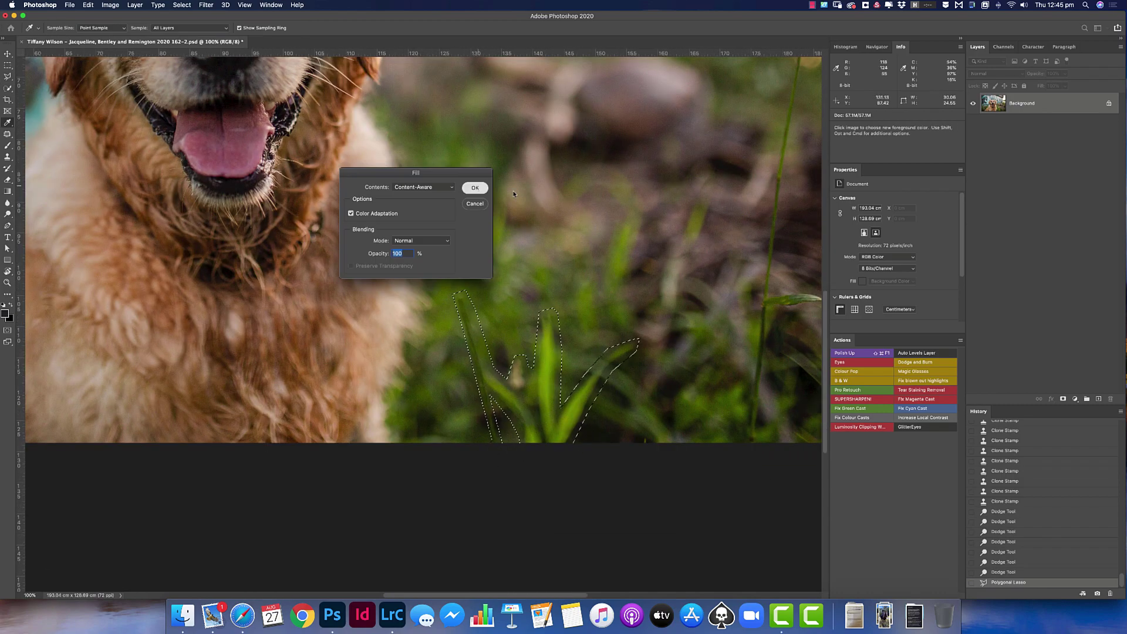
pyautogui.press('Return')
pyautogui.press('super+d')
pyautogui.press('s')
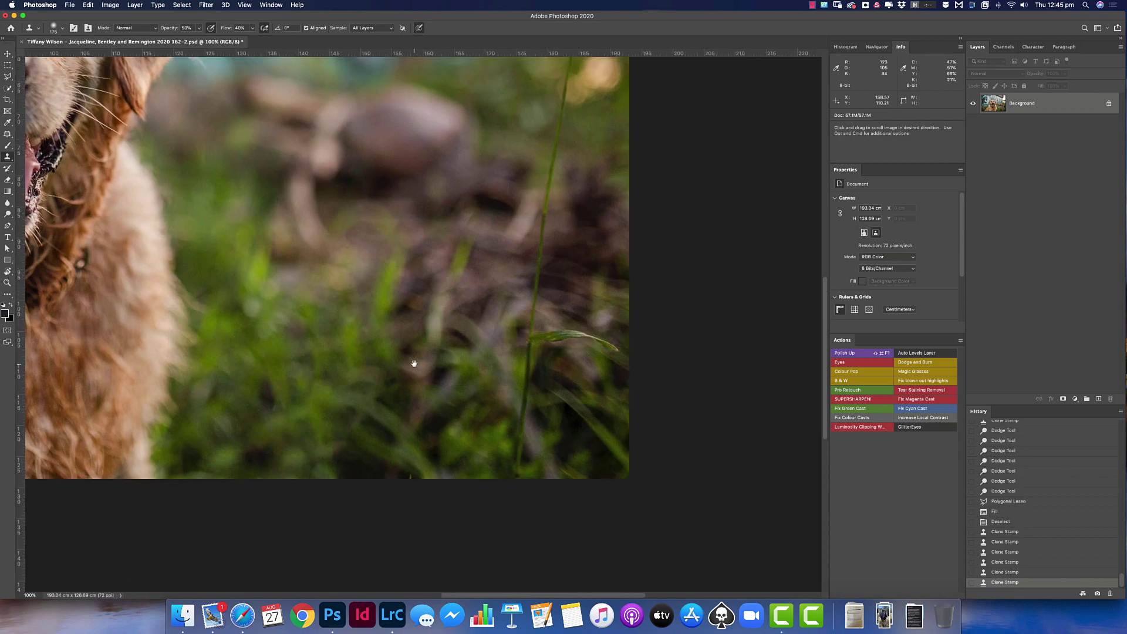
# Step: Outline the tall grass stem and its leaf near the photo's right edge and remove them with a Content-Aware fill
pyautogui.press('l')
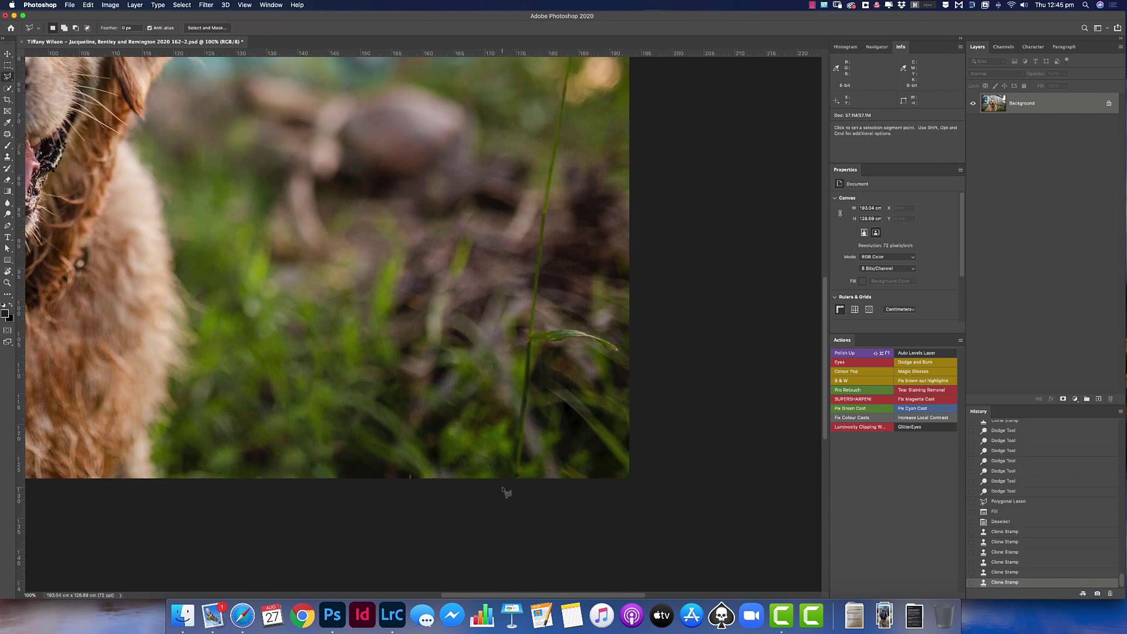
pyautogui.click(504, 485)
pyautogui.scroll(10, 532, 199)
pyautogui.hscroll(3, 532, 200)
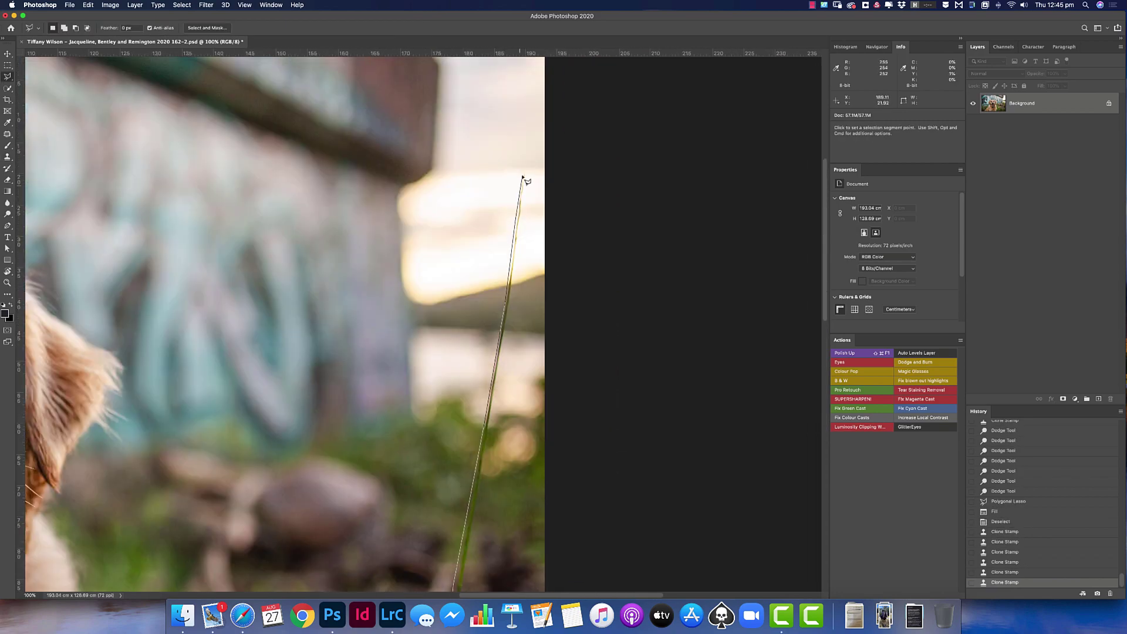
pyautogui.scroll(-5, 496, 414)
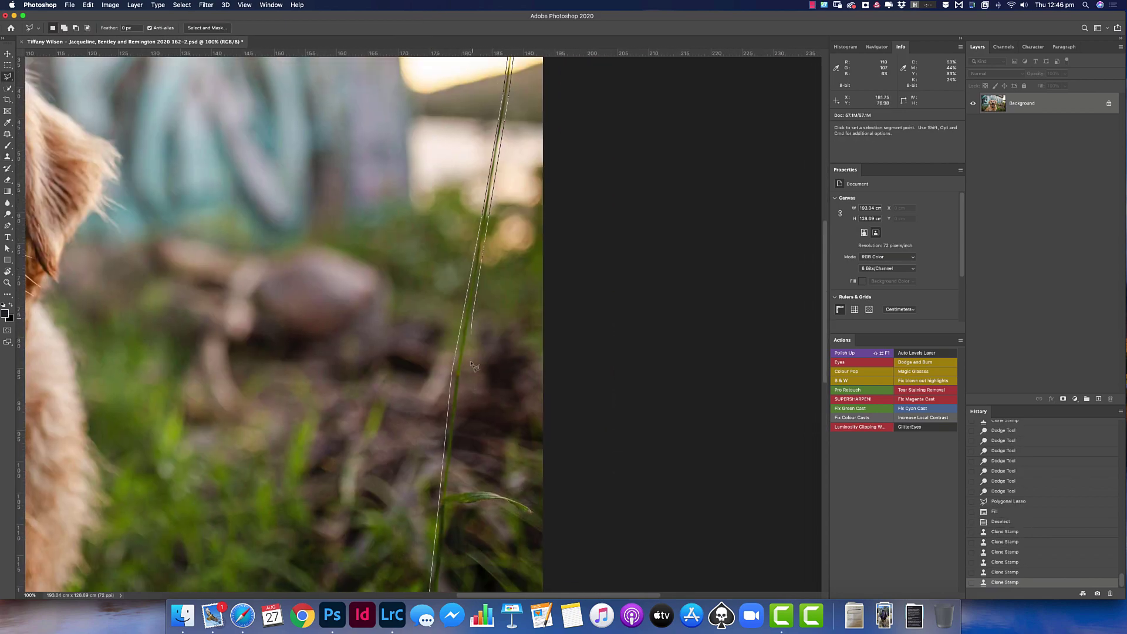
pyautogui.click(452, 487)
pyautogui.click(488, 488)
pyautogui.click(537, 506)
pyautogui.click(536, 513)
pyautogui.click(501, 498)
pyautogui.click(448, 504)
pyautogui.scroll(-5, 448, 523)
pyautogui.click(414, 379)
pyautogui.scroll(5, 415, 379)
pyautogui.hotkey('shift', 'BackSpace')
pyautogui.press('Return')
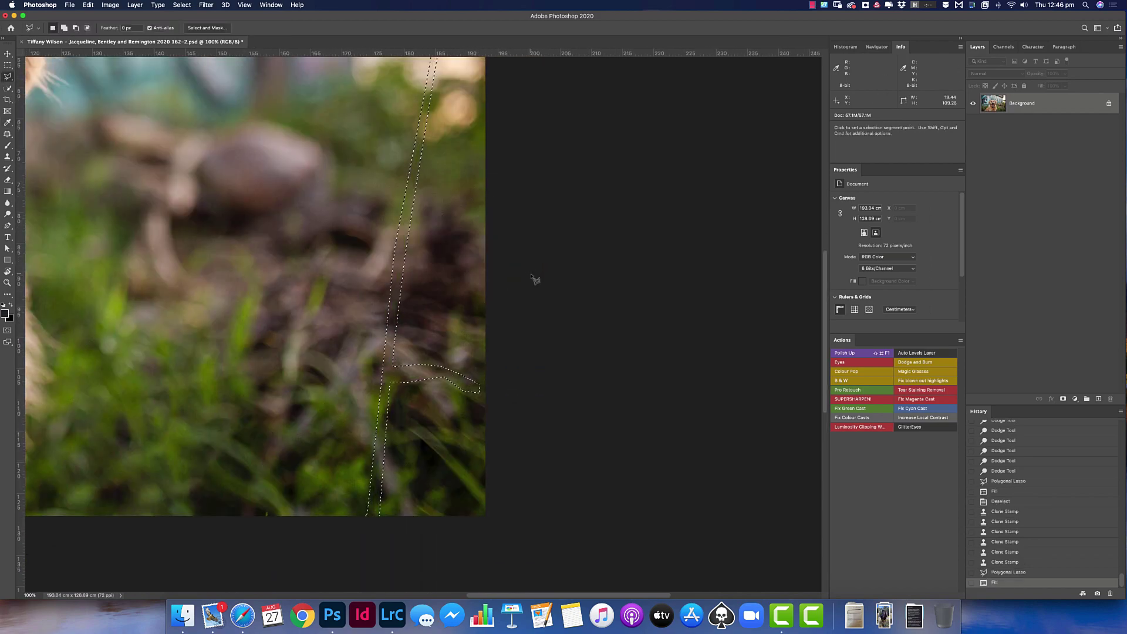
# Step: Clear the selection and clean up the leftover stem traces in the grass with the Spot Healing Brush
pyautogui.press('super+d')
pyautogui.scroll(8, 360, 444)
pyautogui.moveTo(361, 444); pyautogui.dragTo(560, 127)
pyautogui.press('j')
pyautogui.click(616, 287)
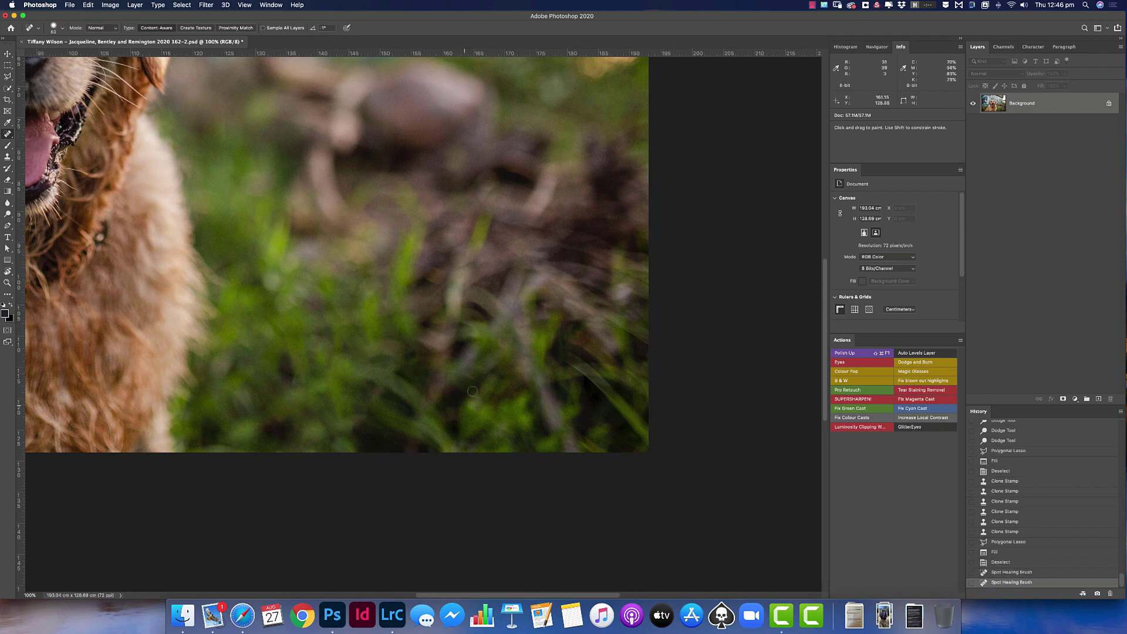
pyautogui.click(473, 392)
pyautogui.click(589, 417)
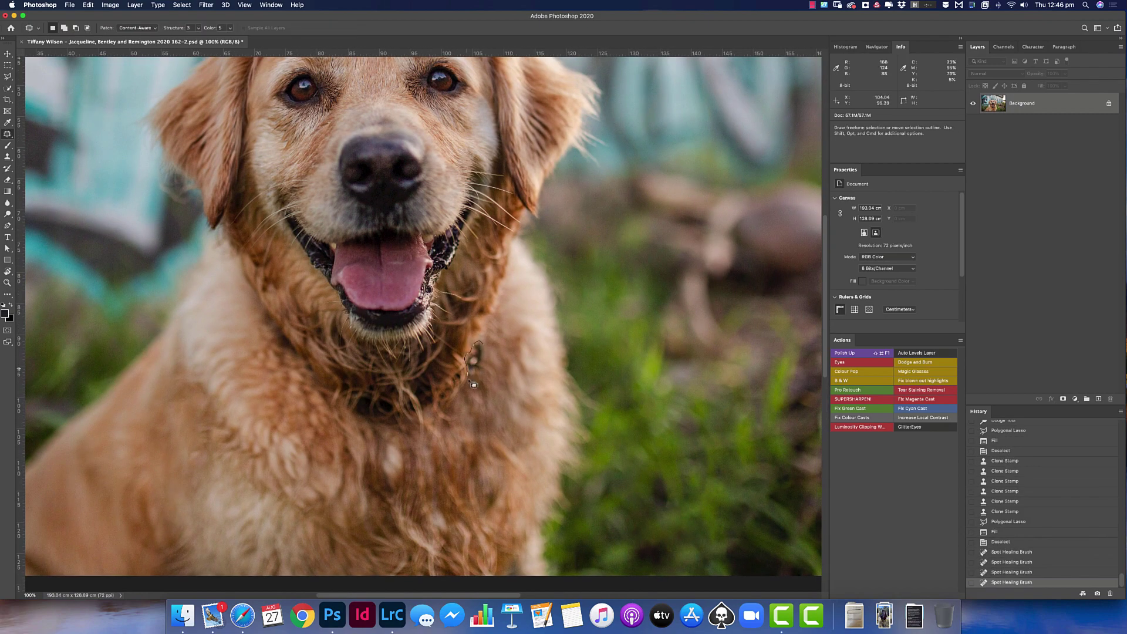
# Step: Add a Hue/Saturation adjustment layer and fill its mask with black
pyautogui.click(1075, 400)
pyautogui.hotkey('alt', 'BackSpace')
pyautogui.press('x')
pyautogui.press('b')
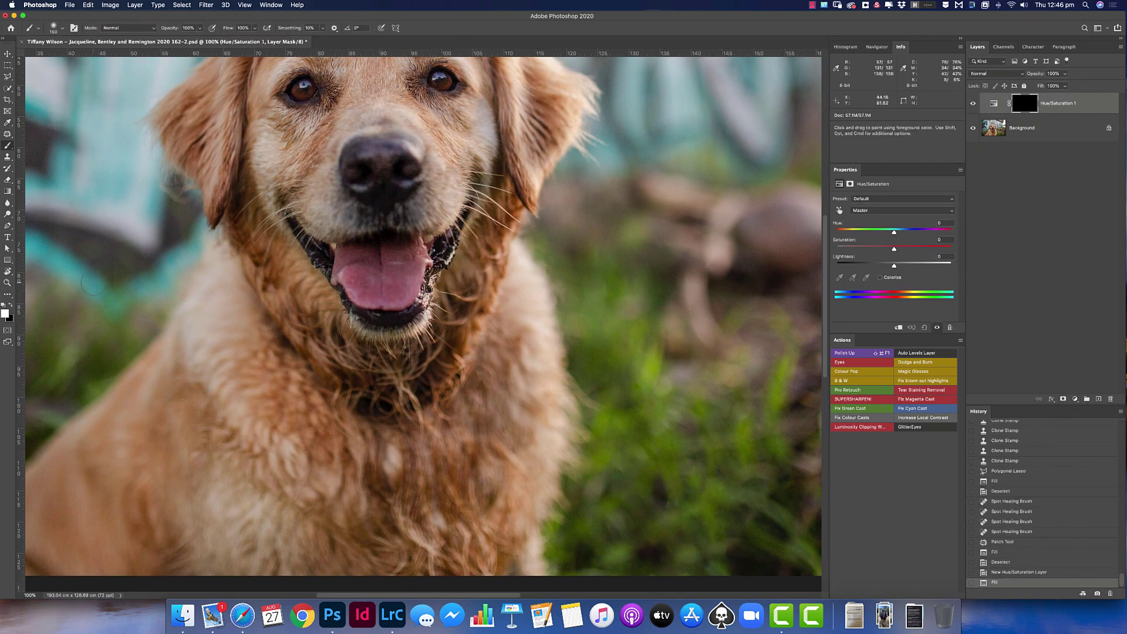
# Step: Paint white on the adjustment mask over the fur of the dog's neck and chest, using the mask overlay to check coverage
pyautogui.moveTo(482, 291); pyautogui.dragTo(329, 176)
pyautogui.press('\\')
pyautogui.moveTo(305, 265); pyautogui.dragTo(270, 529)
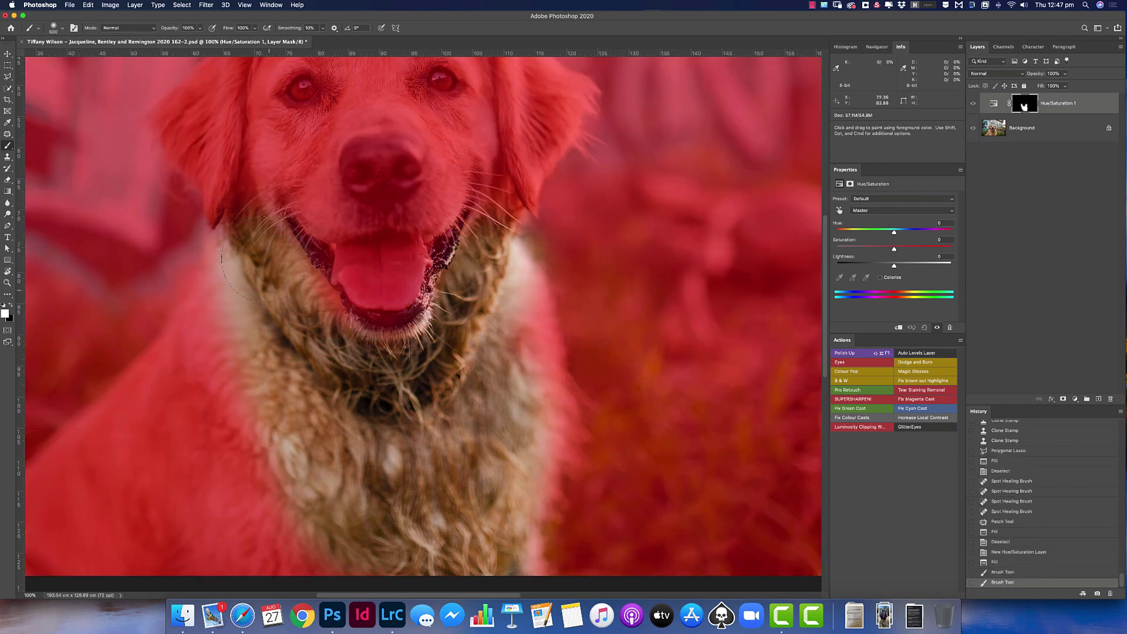
pyautogui.moveTo(223, 235); pyautogui.dragTo(223, 364)
pyautogui.press('\\')
# Step: Lower the saturation and raise the lightness of the Reds in the Hue/Saturation adjustment, comparing with the layer hidden
pyautogui.click(840, 211)
pyautogui.moveTo(464, 486); pyautogui.dragTo(457, 485)
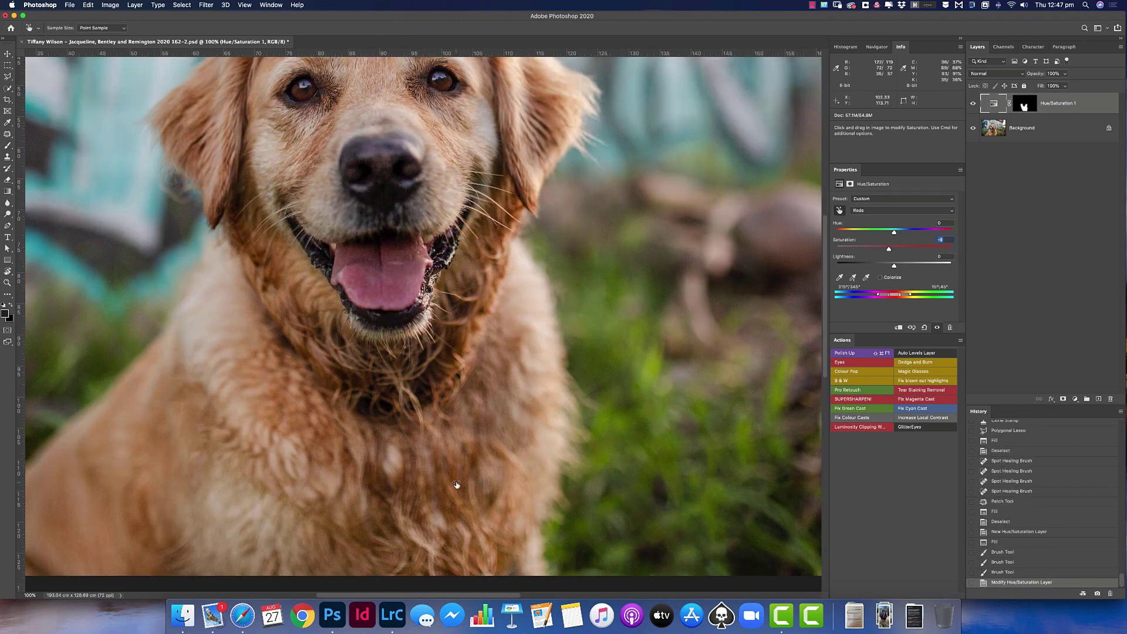
pyautogui.moveTo(894, 266); pyautogui.dragTo(911, 265)
pyautogui.click(973, 104)
pyautogui.click(973, 104)
# Step: Extend the white area of the adjustment mask over the fur around the neck and flatten the image
pyautogui.click(1025, 104)
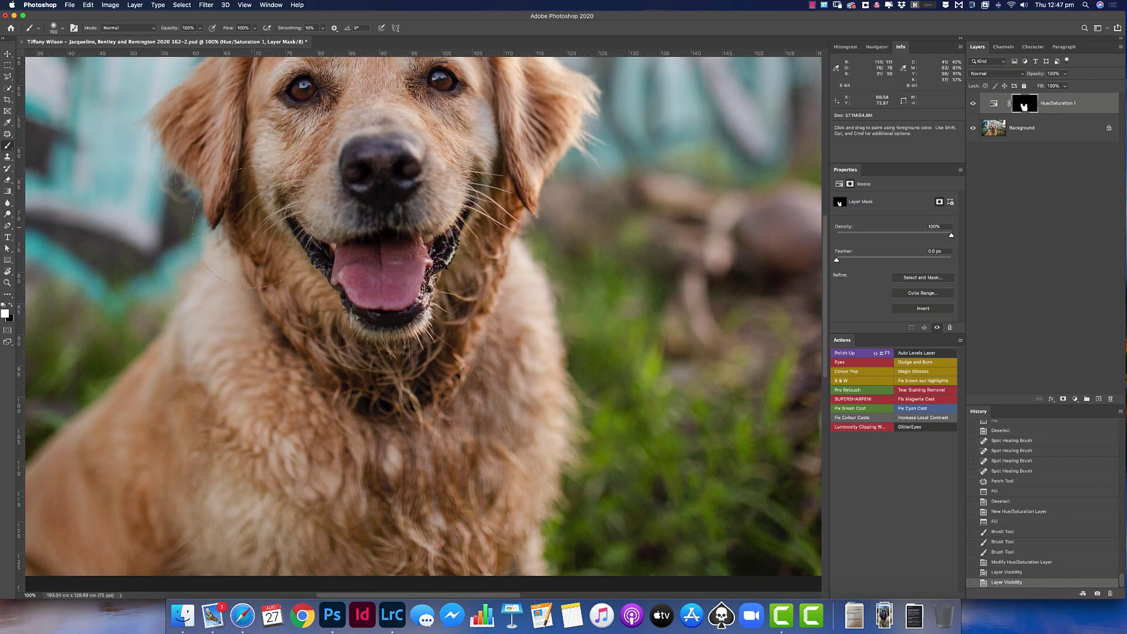
pyautogui.moveTo(243, 230); pyautogui.dragTo(454, 328)
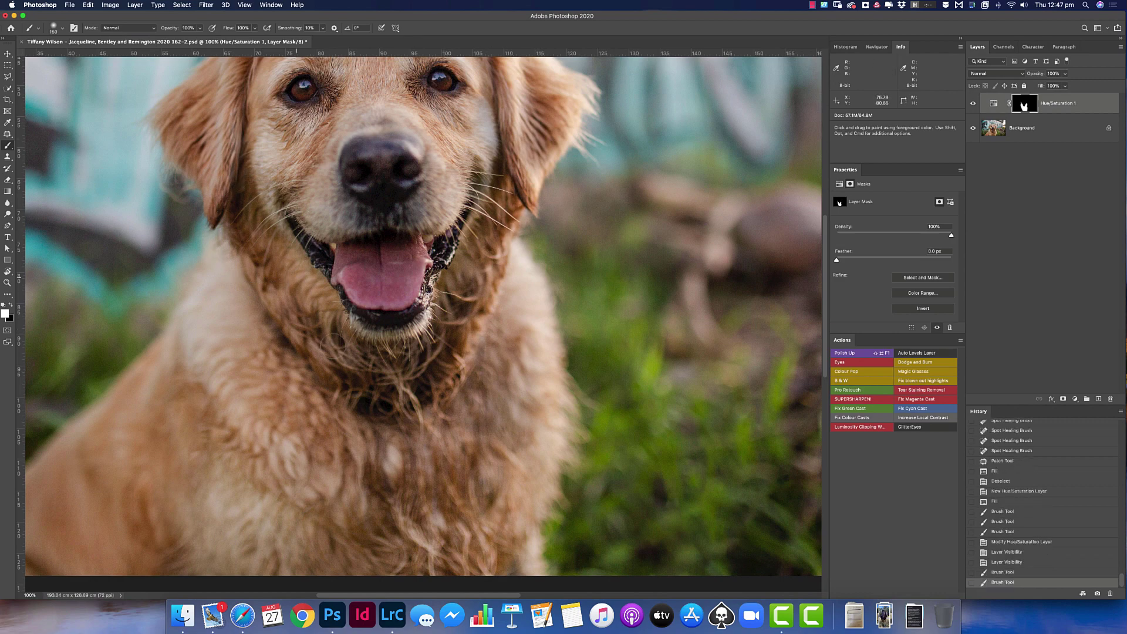
pyautogui.press('super+0')
pyautogui.press('super+shift+alt+f')
# Step: Outline the blurred rock and branches behind the dog with the Patch tool and remove them with a Content-Aware fill
pyautogui.scroll(5, 624, 388)
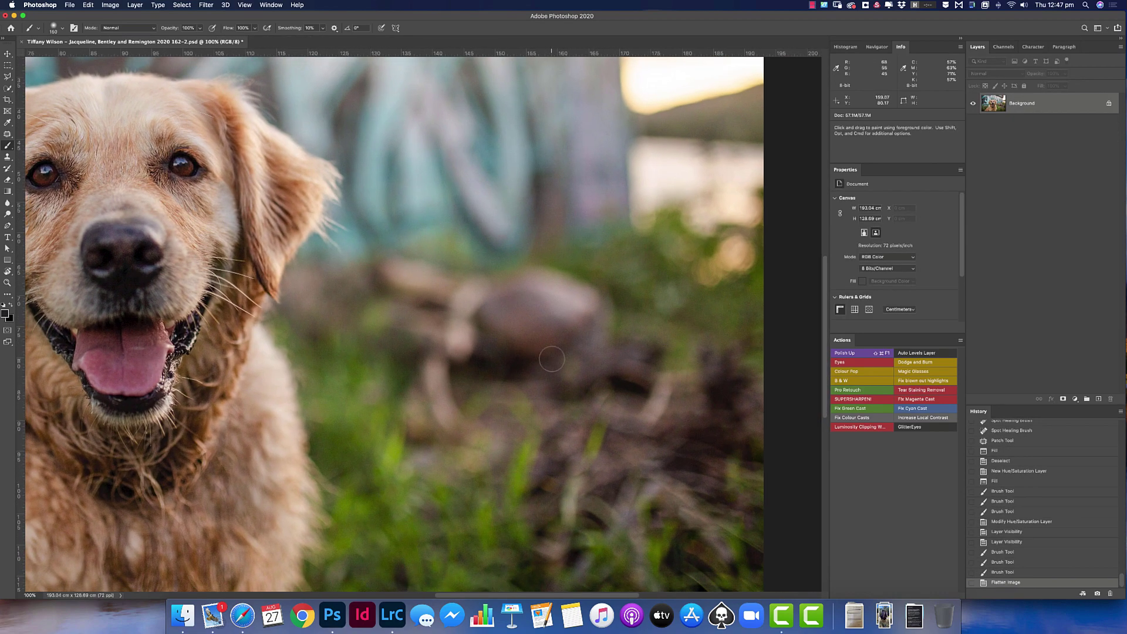
pyautogui.press('j')
pyautogui.moveTo(439, 266)
pyautogui.mouseDown()
pyautogui.moveTo(353, 317)
pyautogui.moveTo(528, 411)
pyautogui.moveTo(616, 301)
pyautogui.moveTo(424, 259)
pyautogui.mouseUp()
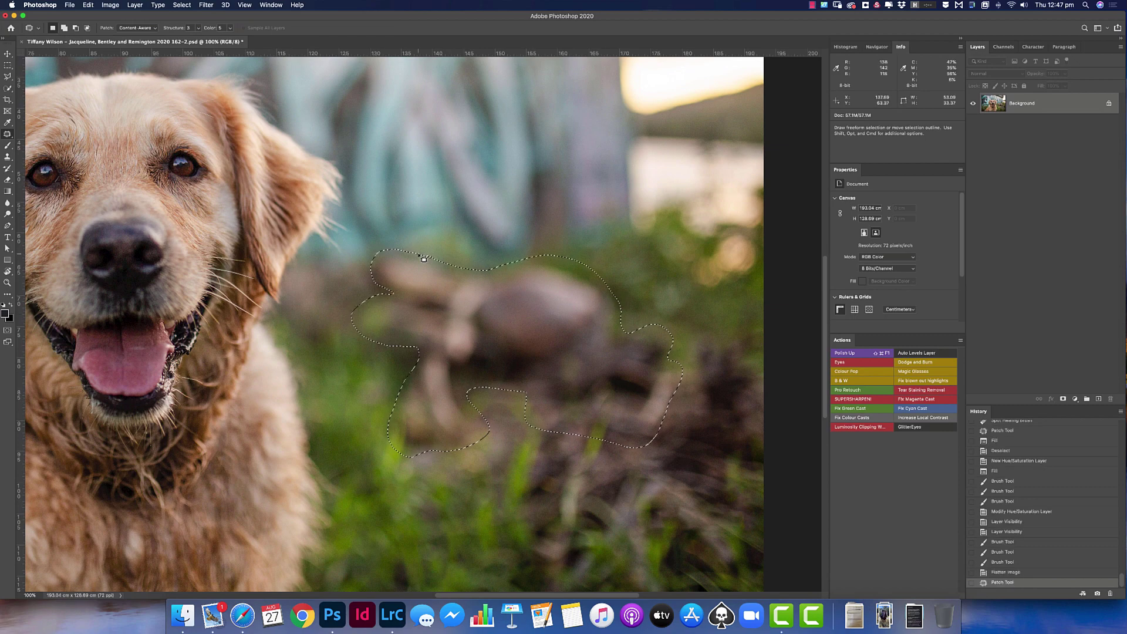
pyautogui.hotkey('shift', 'BackSpace')
pyautogui.press('Return')
pyautogui.press('super+d')
# Step: Blend the filled background beside the dog with the Clone Stamp, sampling nearby foliage and setting the flow to 80%
pyautogui.press('s')
pyautogui.keyDown('alt'); pyautogui.click(634, 318); pyautogui.keyUp('alt')
pyautogui.click(487, 360)
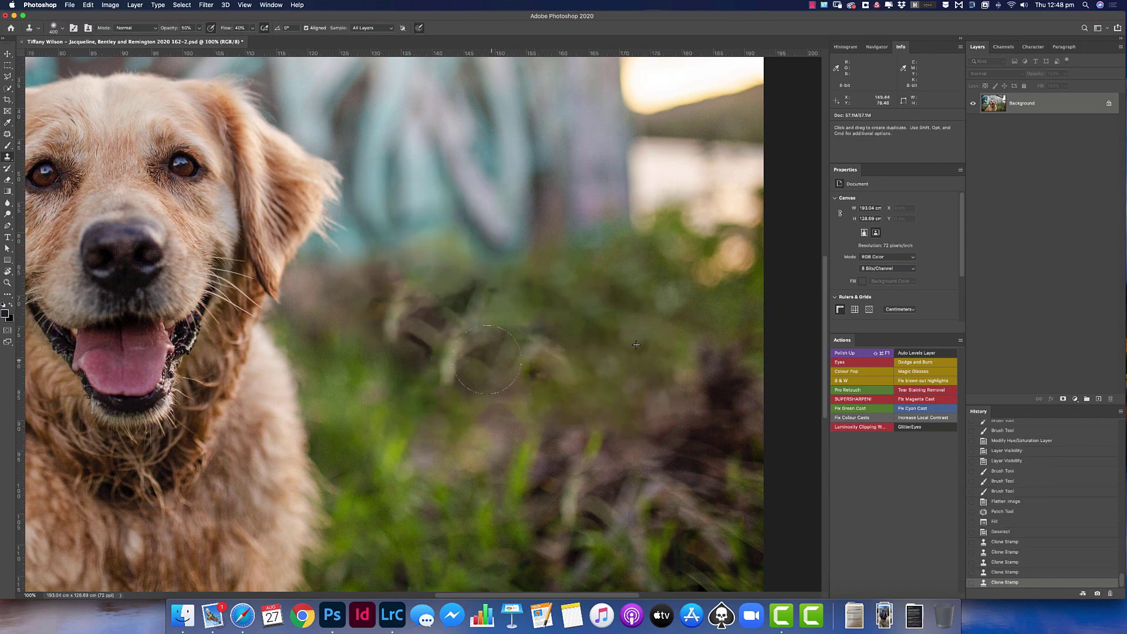
pyautogui.hotkey('shift', '8')
pyautogui.click(486, 360)
pyautogui.click(537, 359)
pyautogui.click(430, 360)
pyautogui.click(445, 376)
pyautogui.click(399, 320)
pyautogui.click(407, 353)
pyautogui.click(456, 307)
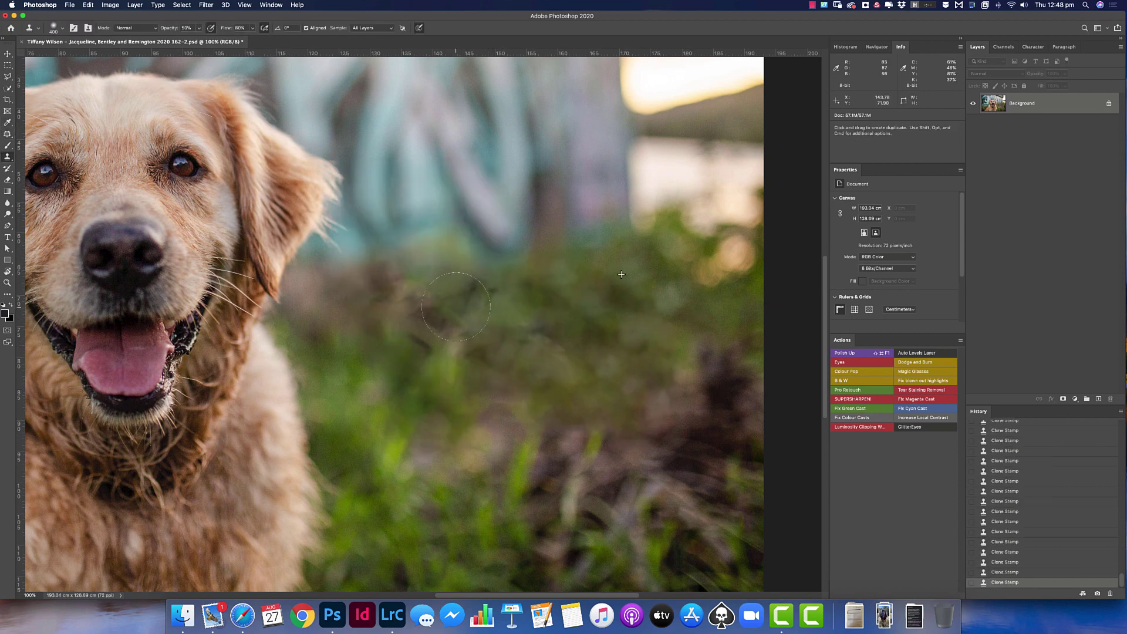
pyautogui.press('super+minus')
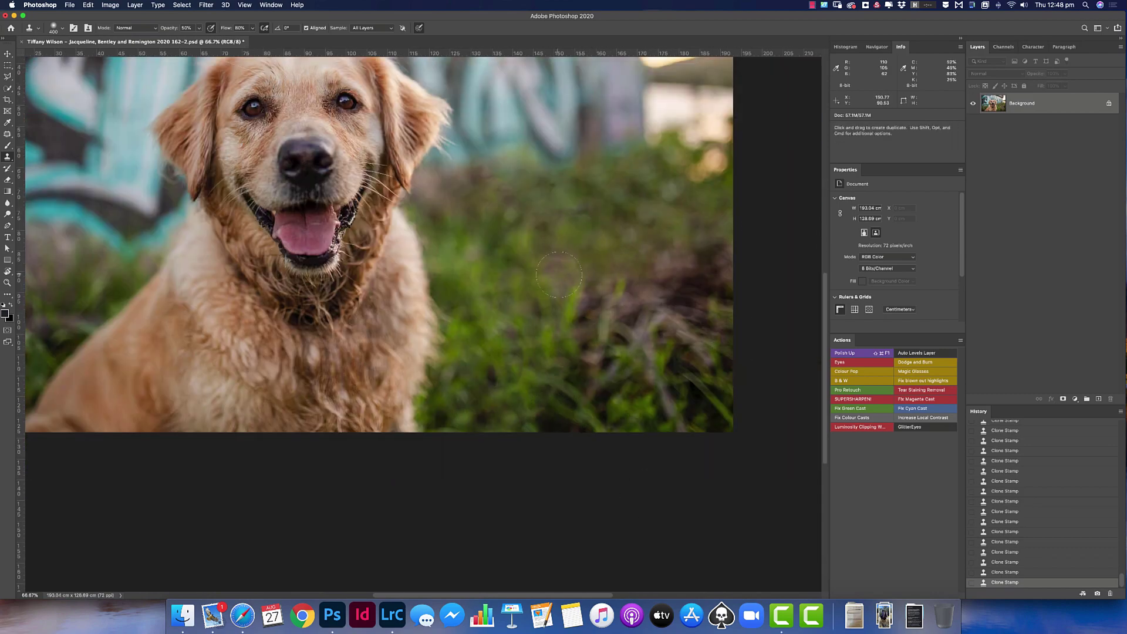
pyautogui.scroll(-2, 578, 443)
pyautogui.scroll(2, 592, 475)
pyautogui.press('j')
pyautogui.moveTo(613, 289); pyautogui.dragTo(627, 267)
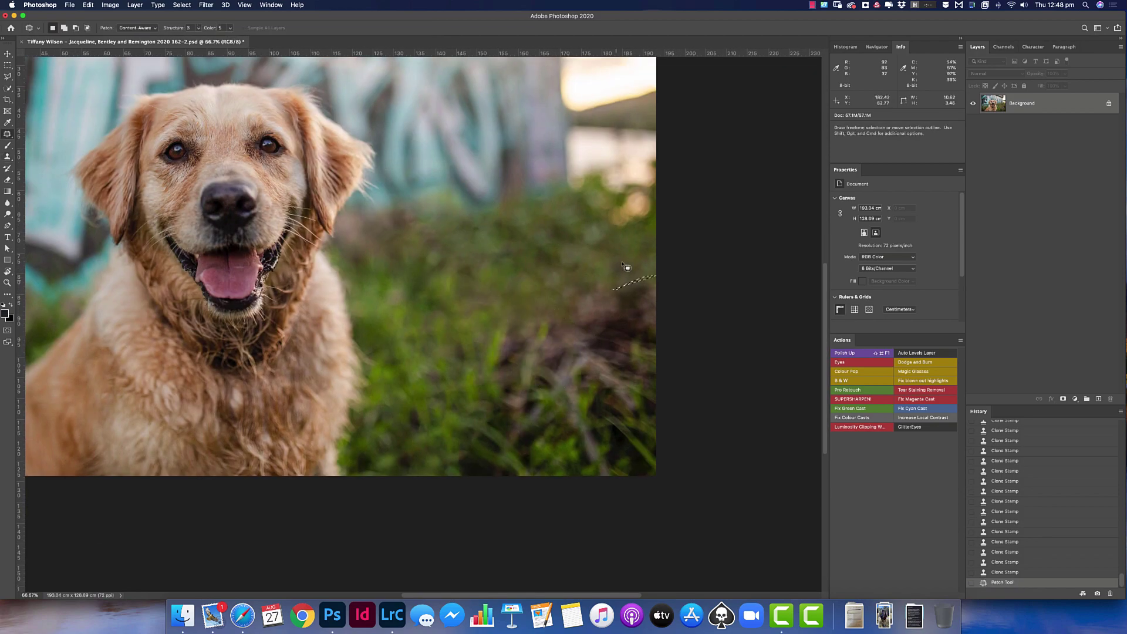
# Step: Recolour the brown ground green with the Clone Stamp in Color mode, raising opacity and flow to 100%, and restore the mode to Normal
pyautogui.press('s')
pyautogui.click(135, 28)
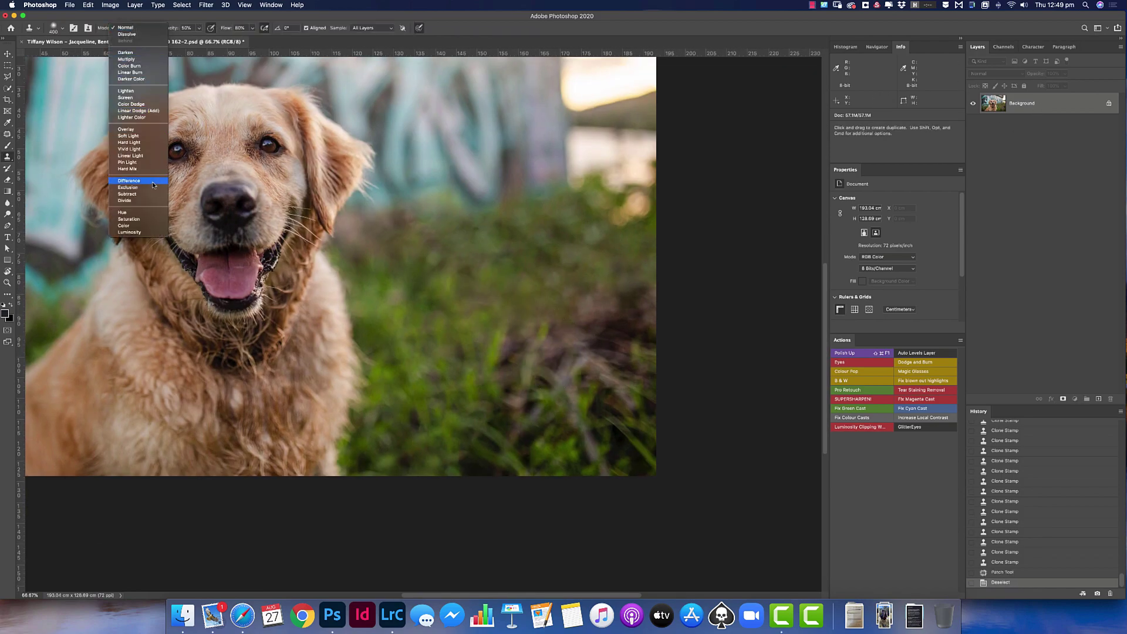
pyautogui.click(135, 221)
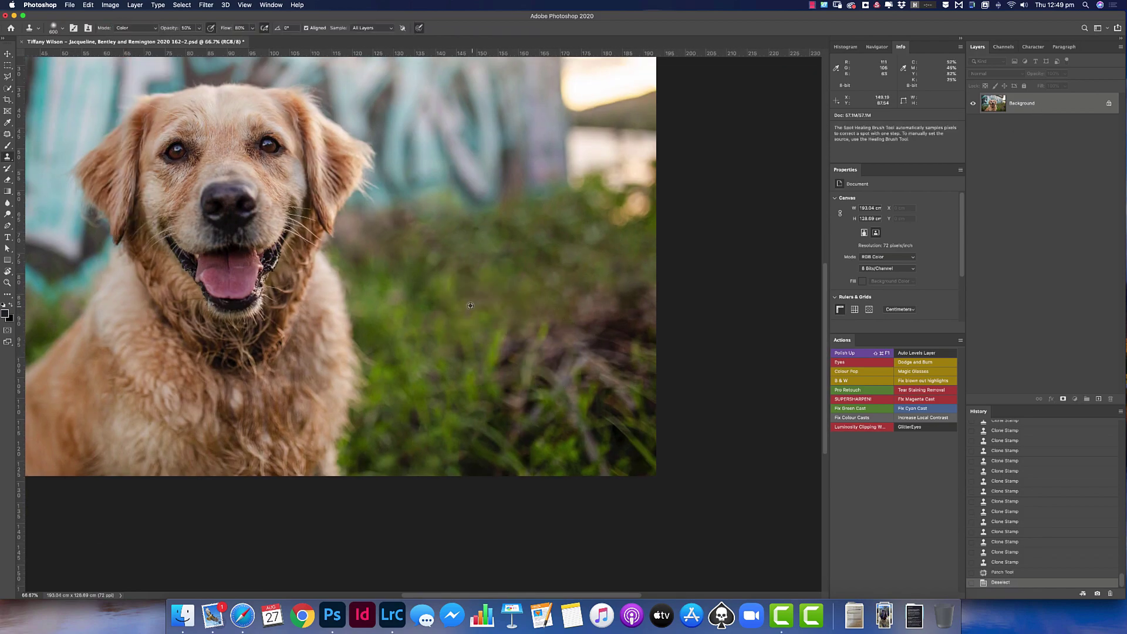
pyautogui.keyDown('alt'); pyautogui.click(487, 302); pyautogui.keyUp('alt')
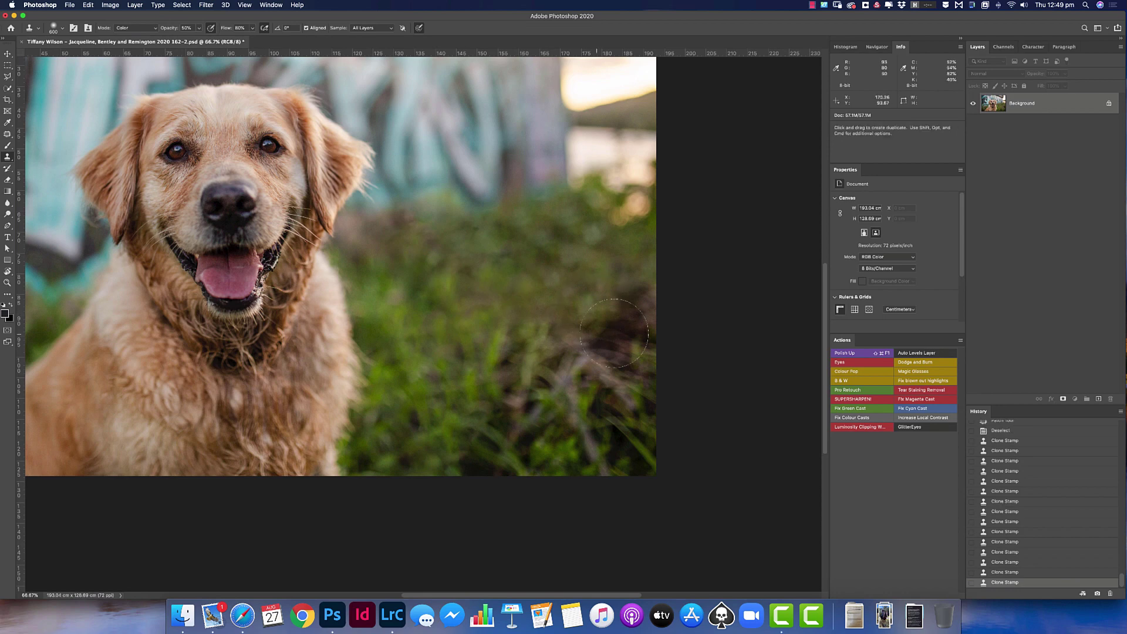
pyautogui.moveTo(588, 362); pyautogui.dragTo(563, 385)
pyautogui.moveTo(253, 28); pyautogui.dragTo(259, 40)
pyautogui.press('0')
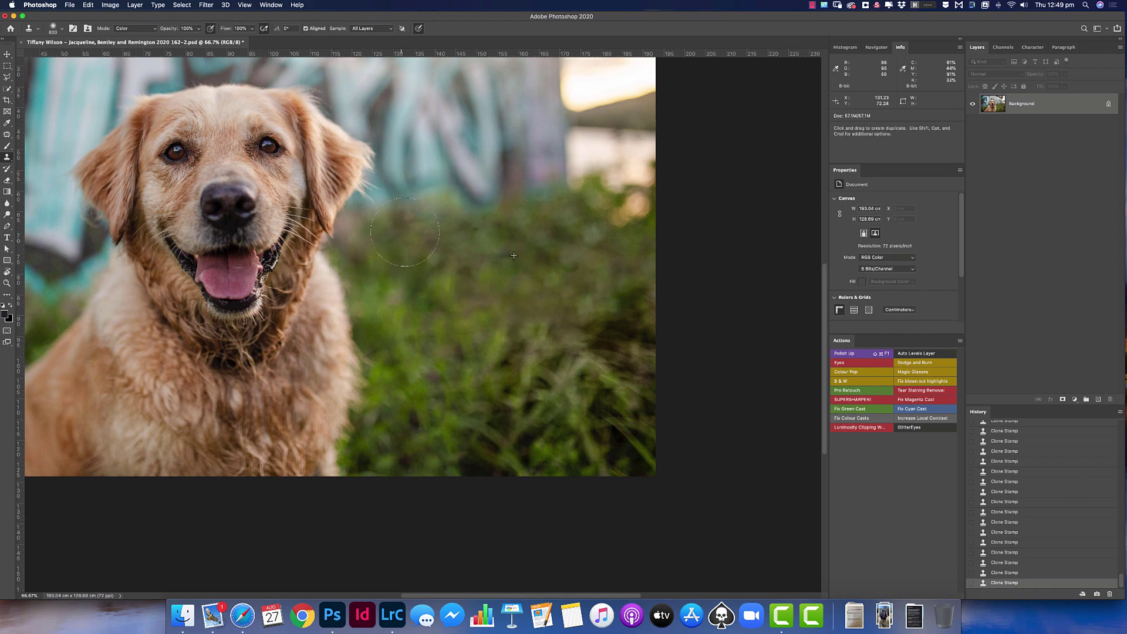
pyautogui.press('super+minus')
pyautogui.moveTo(770, 271); pyautogui.dragTo(666, 341)
pyautogui.click(135, 28)
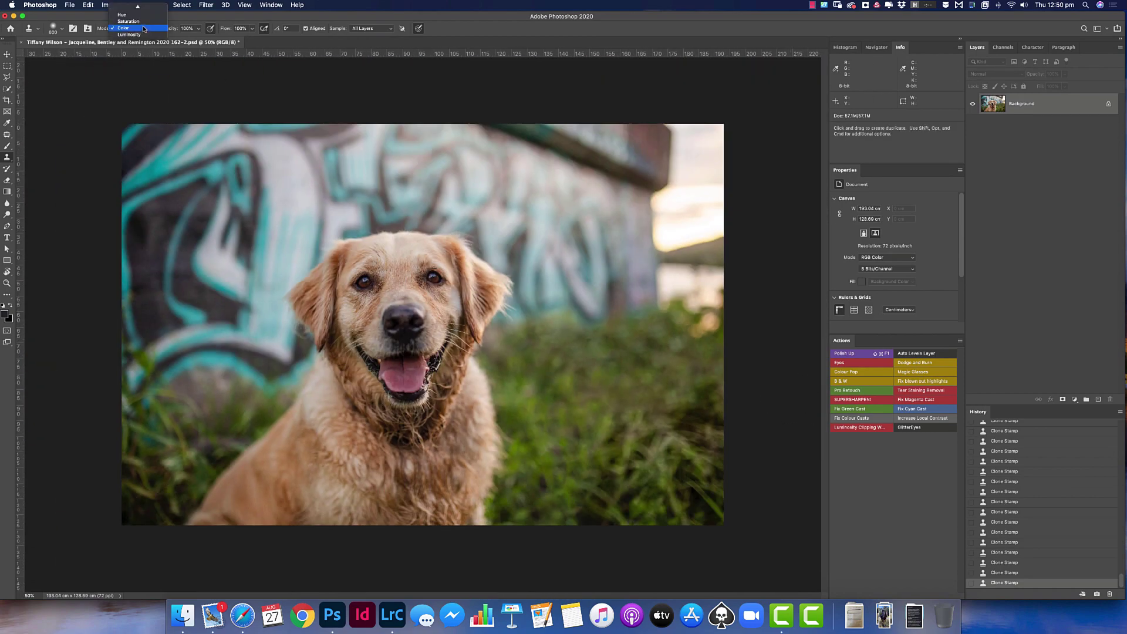
pyautogui.click(139, 145)
# Step: Darken the grass and the graffiti wall around the dog with the Burn tool, using Midtones at 10% exposure
pyautogui.press('v')
pyautogui.press('o')
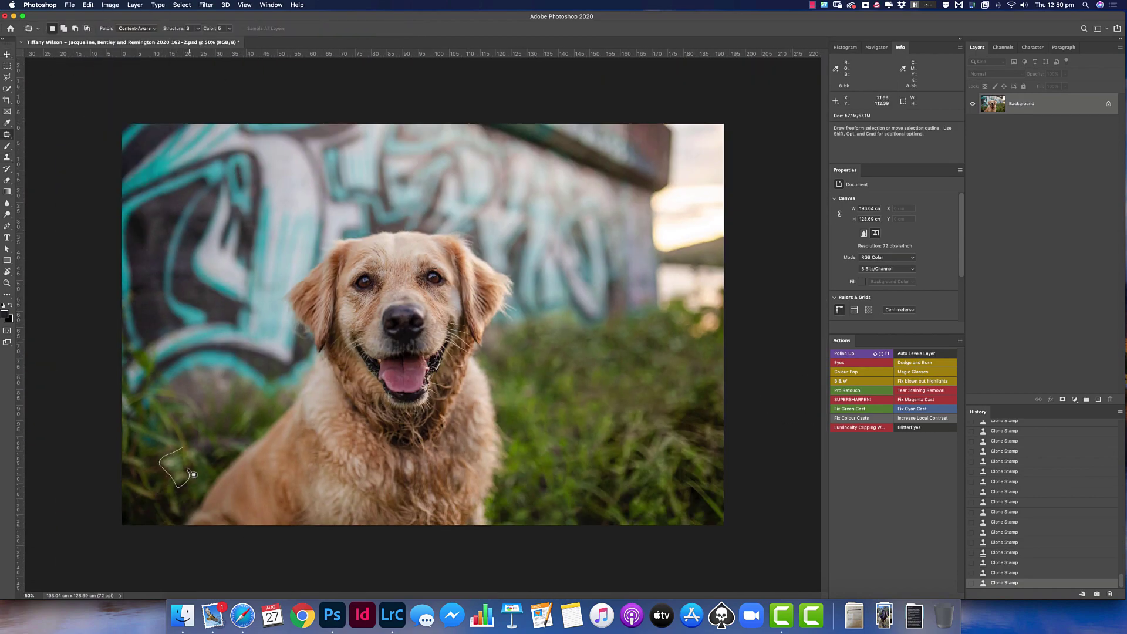
pyautogui.hotkey('shift', 'o')
pyautogui.moveTo(555, 511); pyautogui.dragTo(687, 455)
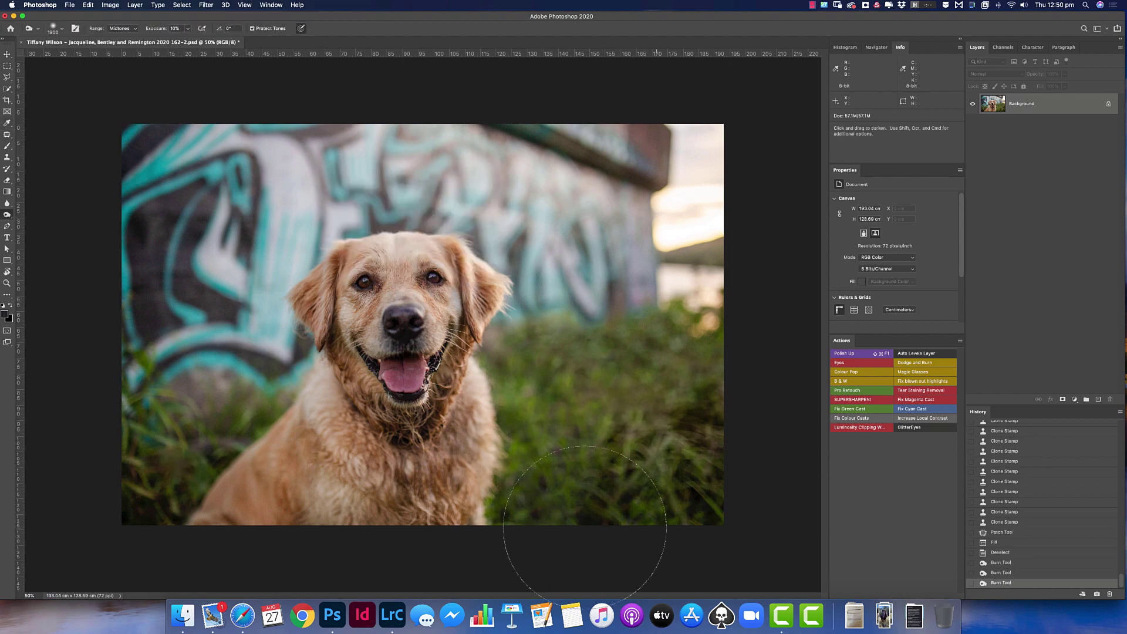
pyautogui.moveTo(640, 573); pyautogui.dragTo(519, 563)
pyautogui.moveTo(235, 306); pyautogui.dragTo(317, 156)
pyautogui.moveTo(220, 147); pyautogui.dragTo(273, 296)
pyautogui.keyDown('super'); pyautogui.click(378, 319); pyautogui.keyUp('super')
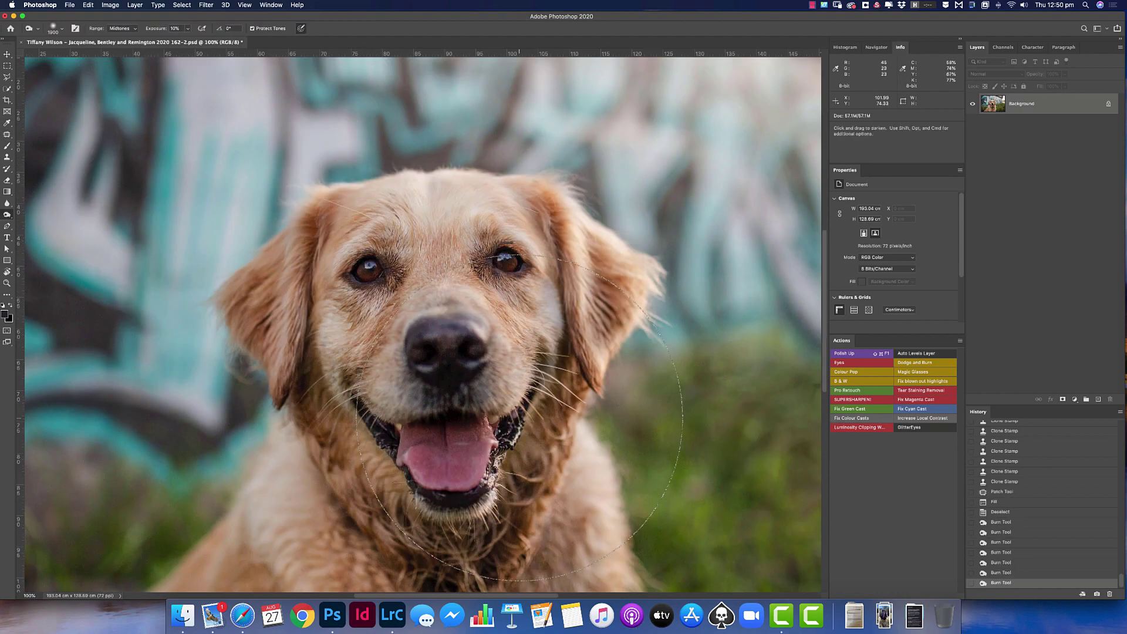